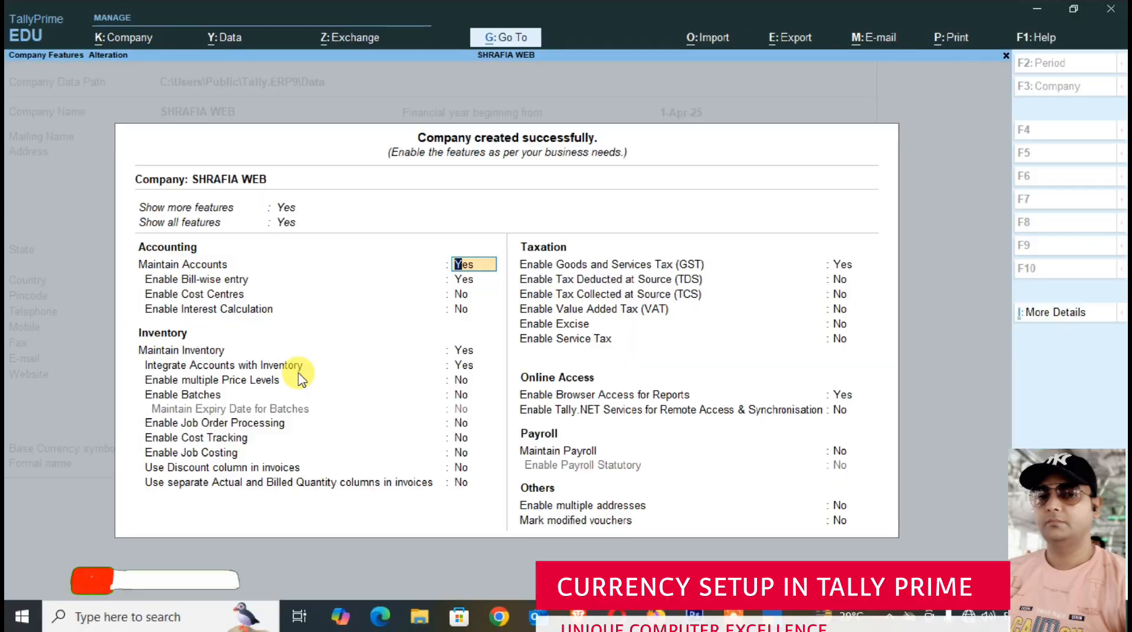
- Set Enable Goods and Services Tax (GST) to No in the company features and save them
key("Down")
key("Down")
key("Down")
key("Down")
key("Down")
key("Down")
key("Down")
key("Down")
key("Down")
key("Down")
key("Down")
key("Down")
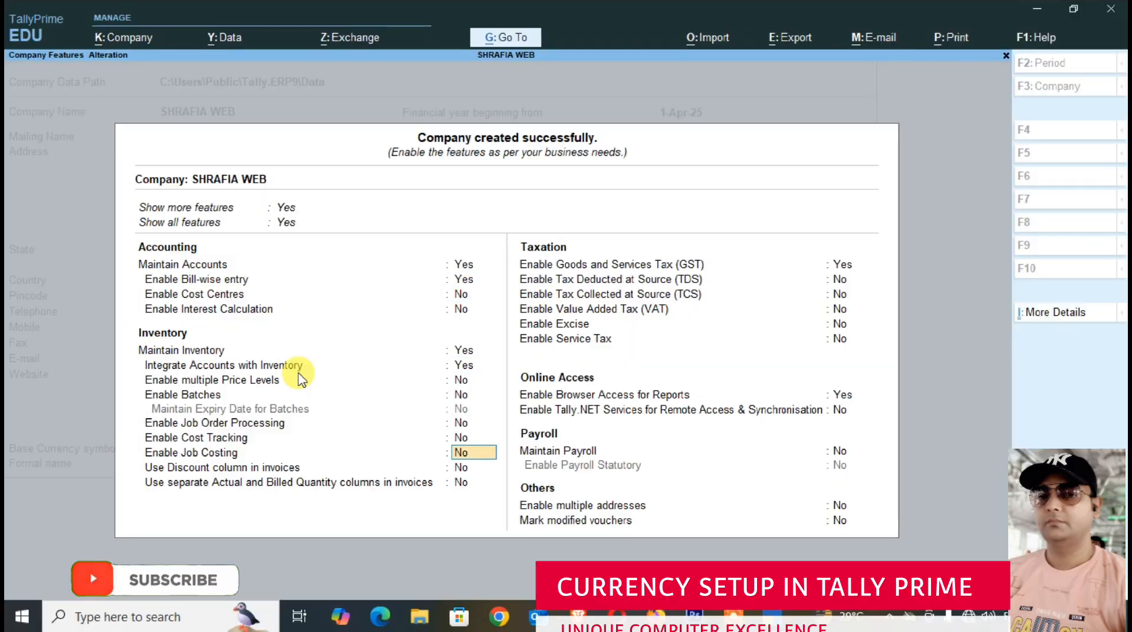
key("Down")
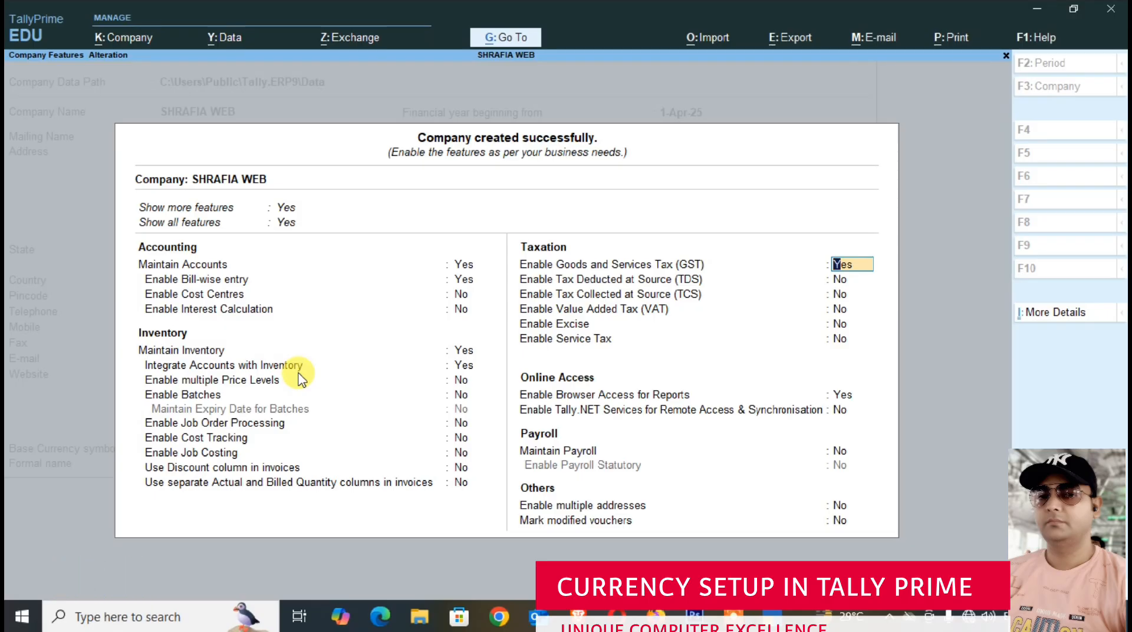
type("N")
key("Return")
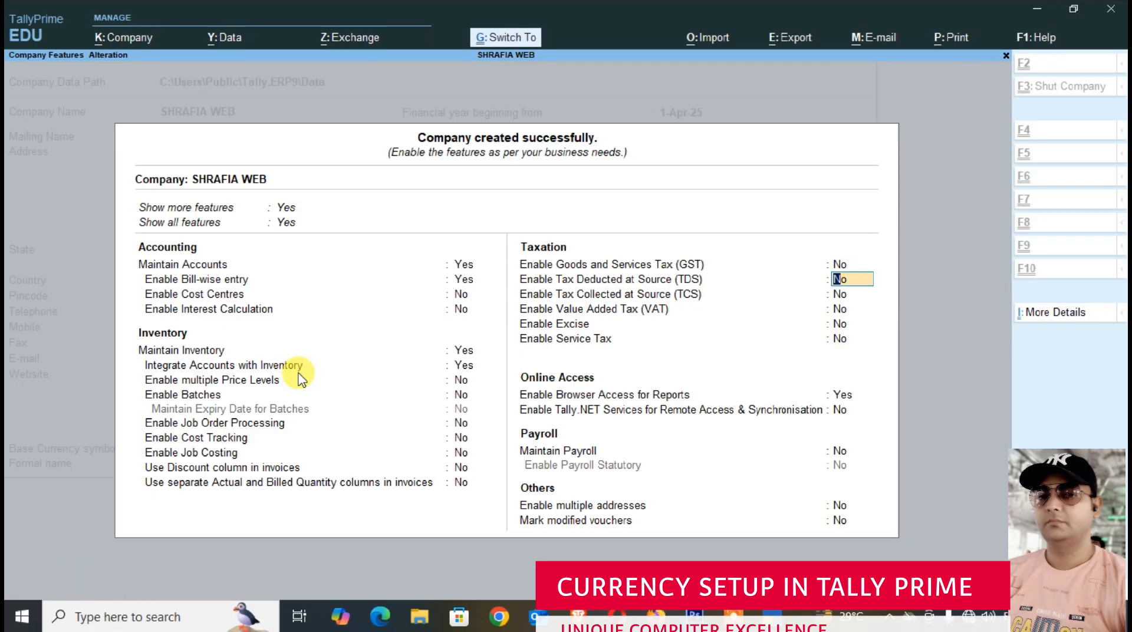
key("ctrl+a")
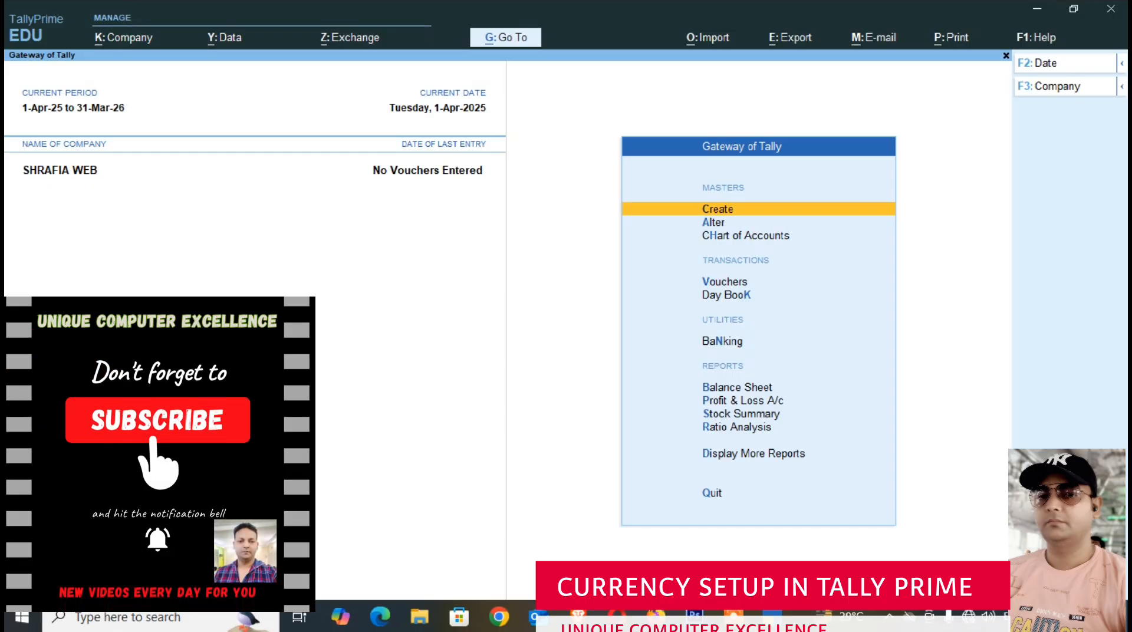
- Start a new currency master with the symbol $ and the formal name US DOLLAR, leaving the ISO currency code blank
key("Return")
key("Down")
key("Down")
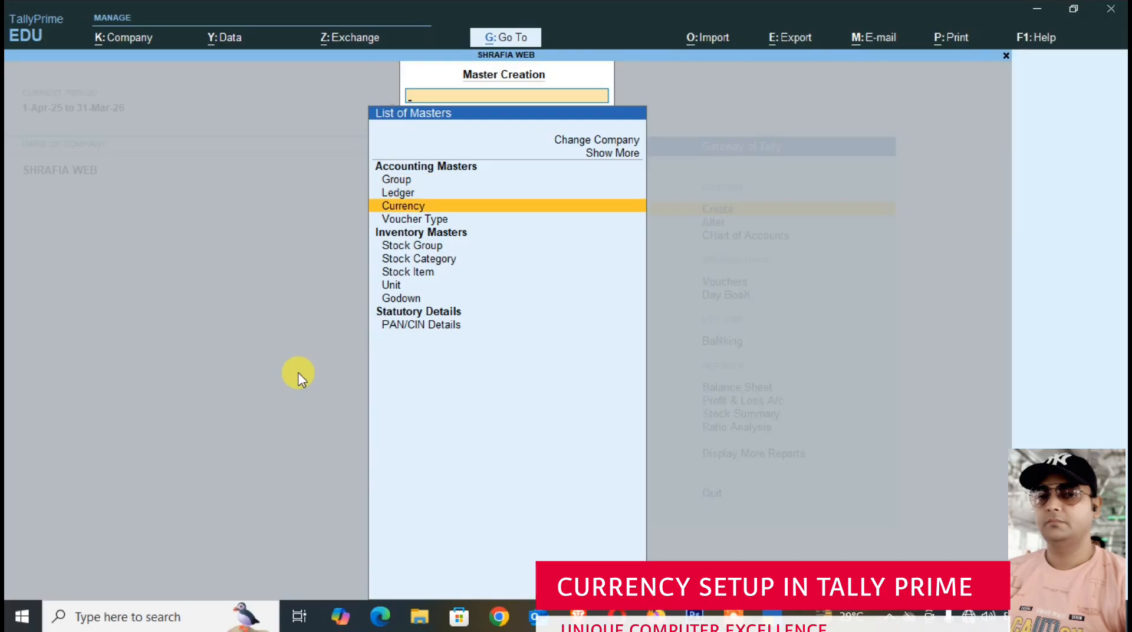
key("Return")
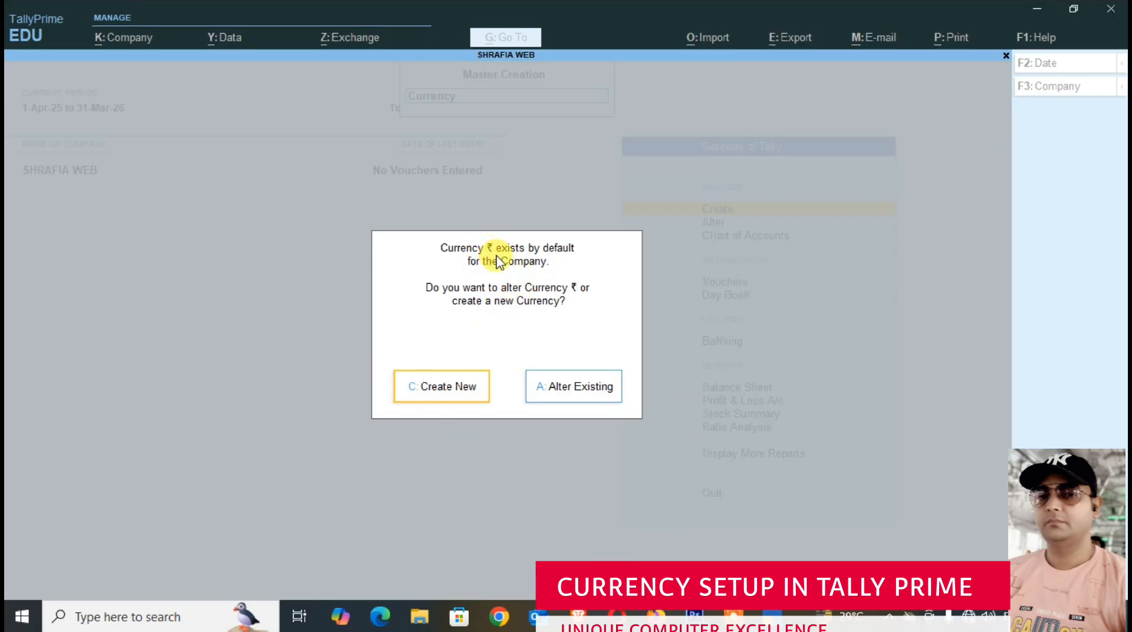
left_click(451, 390)
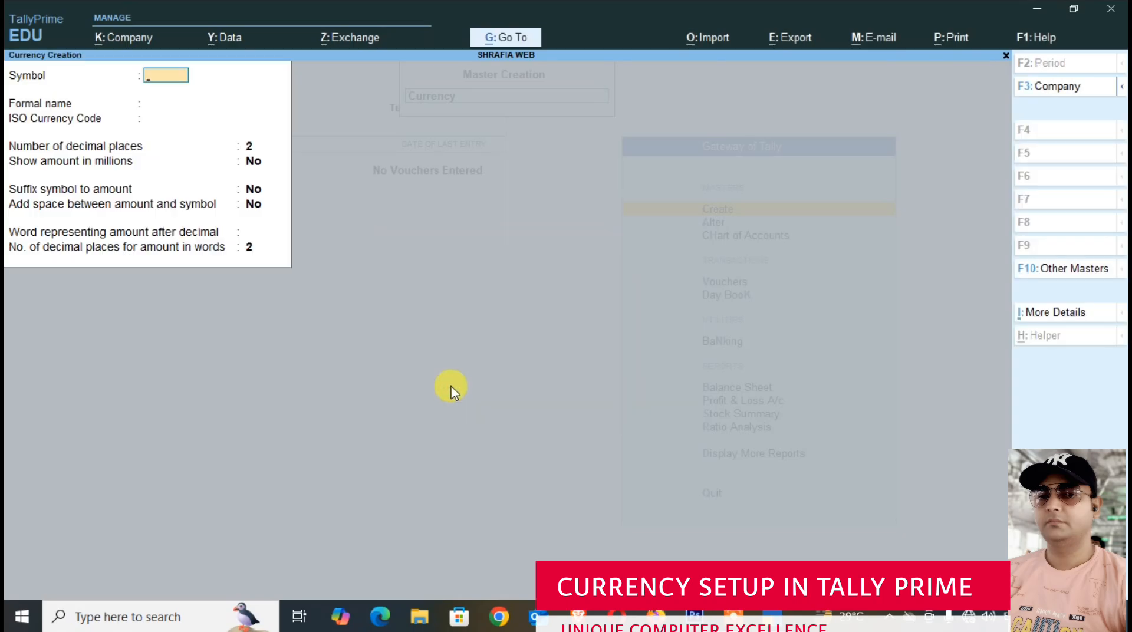
type("$")
key("Return")
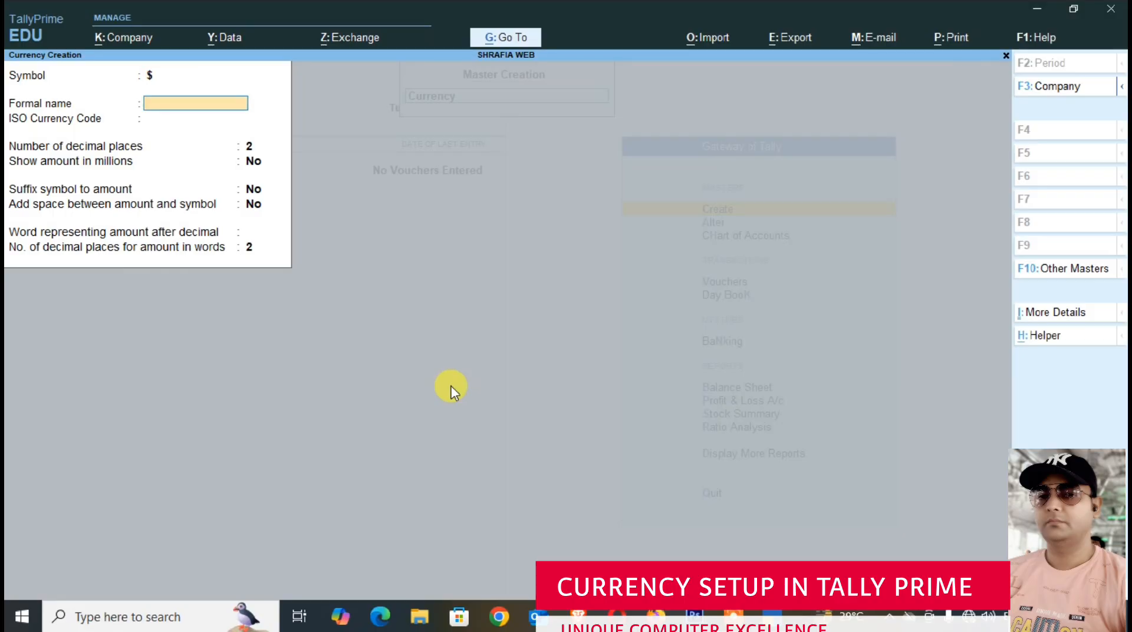
type("US DOLLAR")
key("Return")
key("Return")
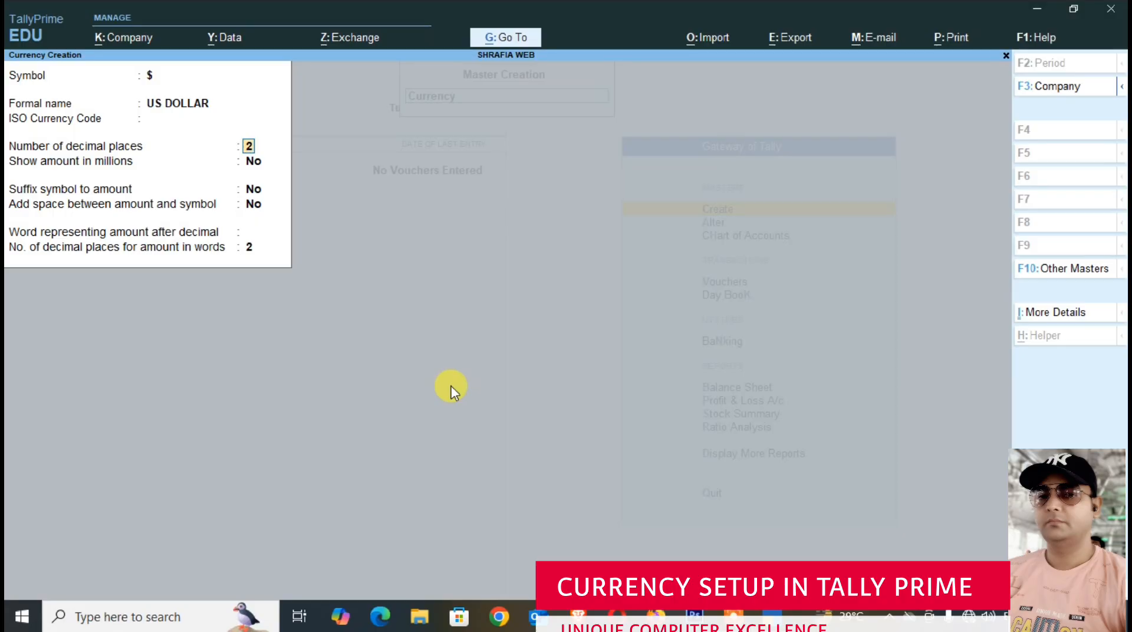
- Enter CENTS as the word representing the amount after the decimal, keep the other defaults, and save the US DOLLAR currency
key("Return")
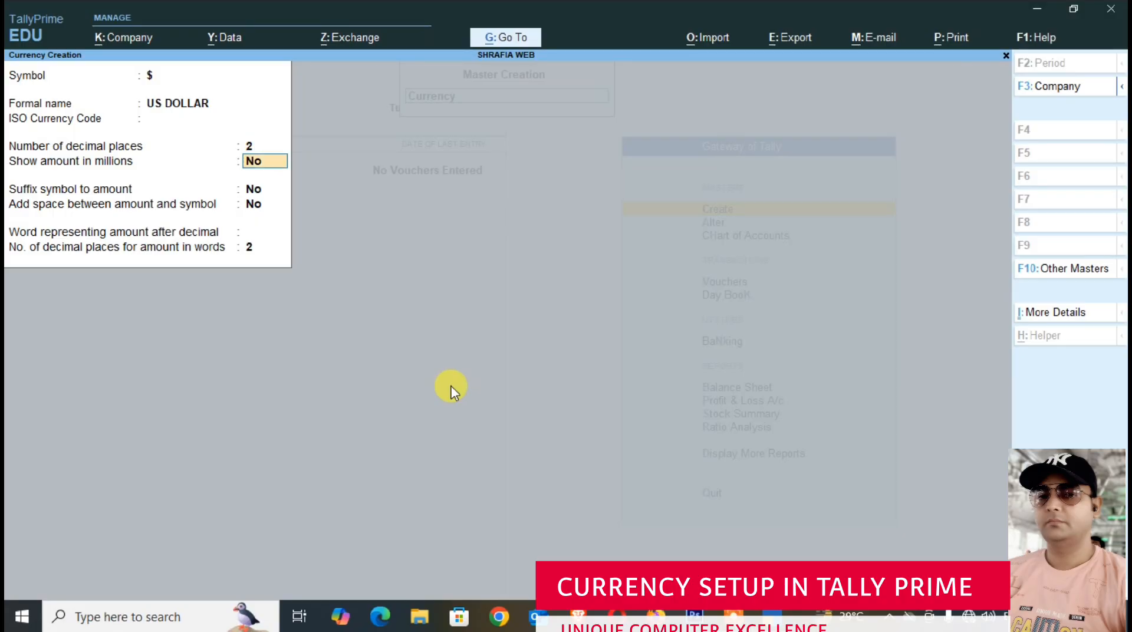
key("Return")
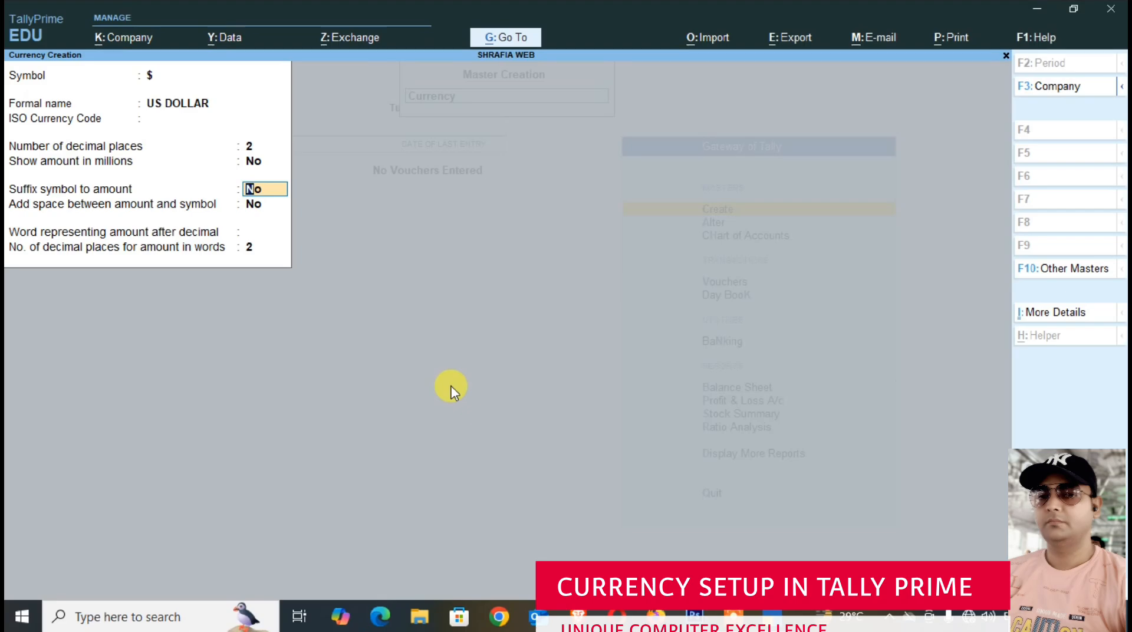
key("Return")
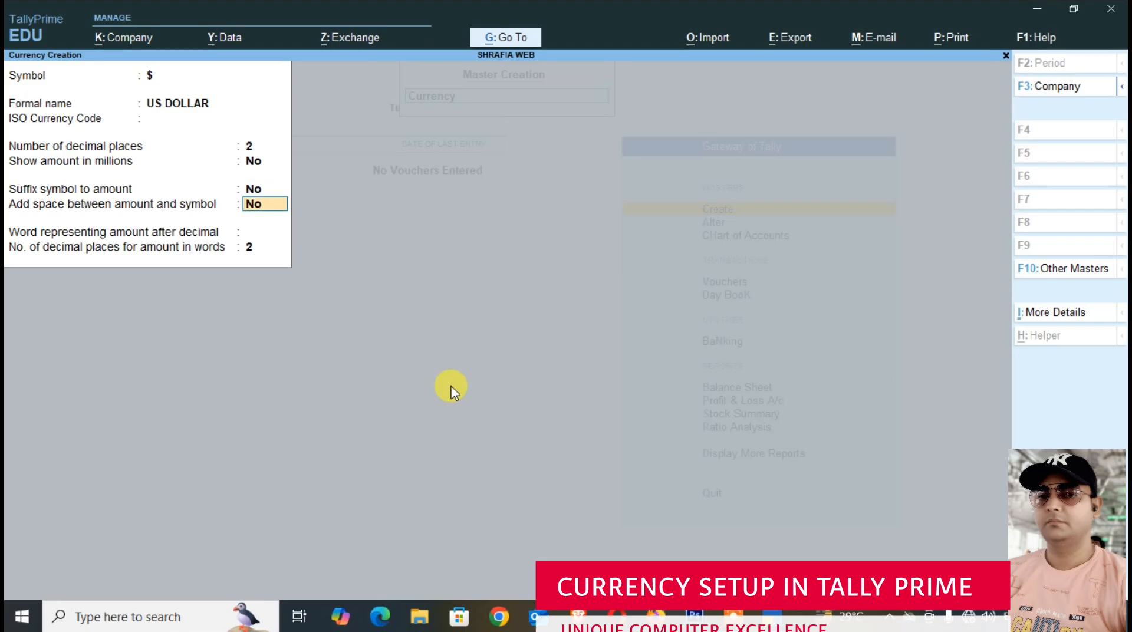
key("Return")
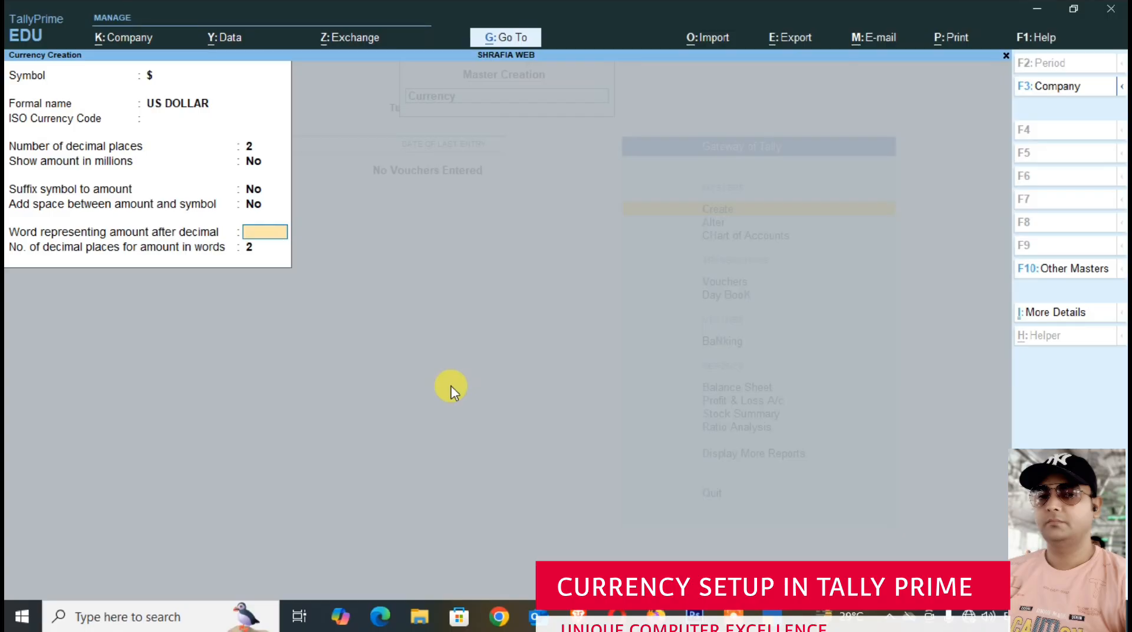
type("CENTS")
key("Return")
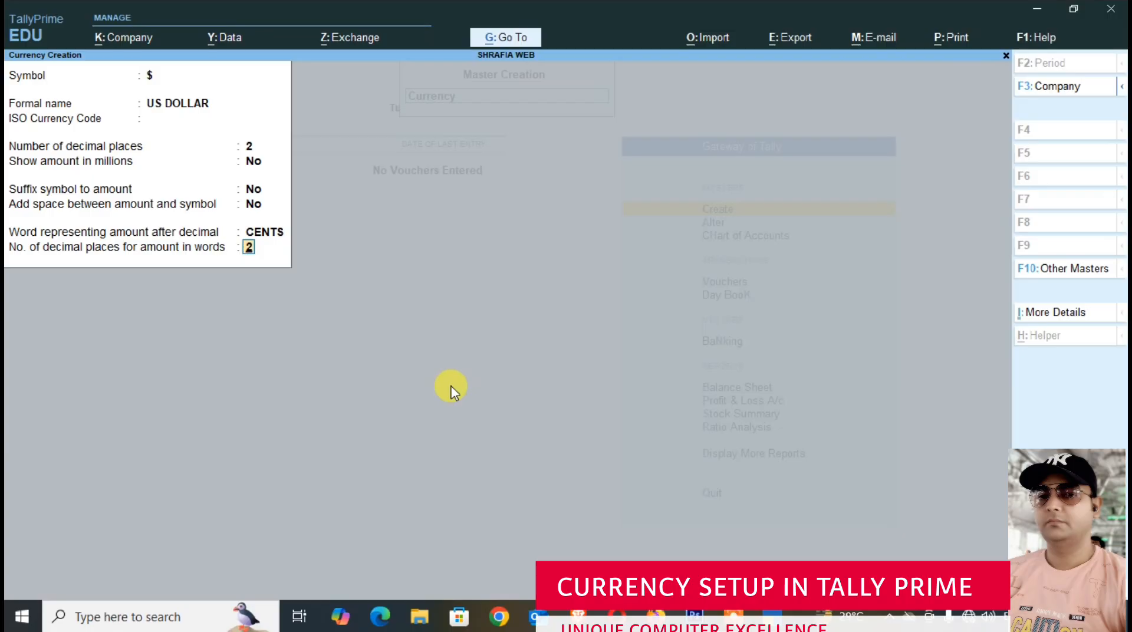
key("ctrl")
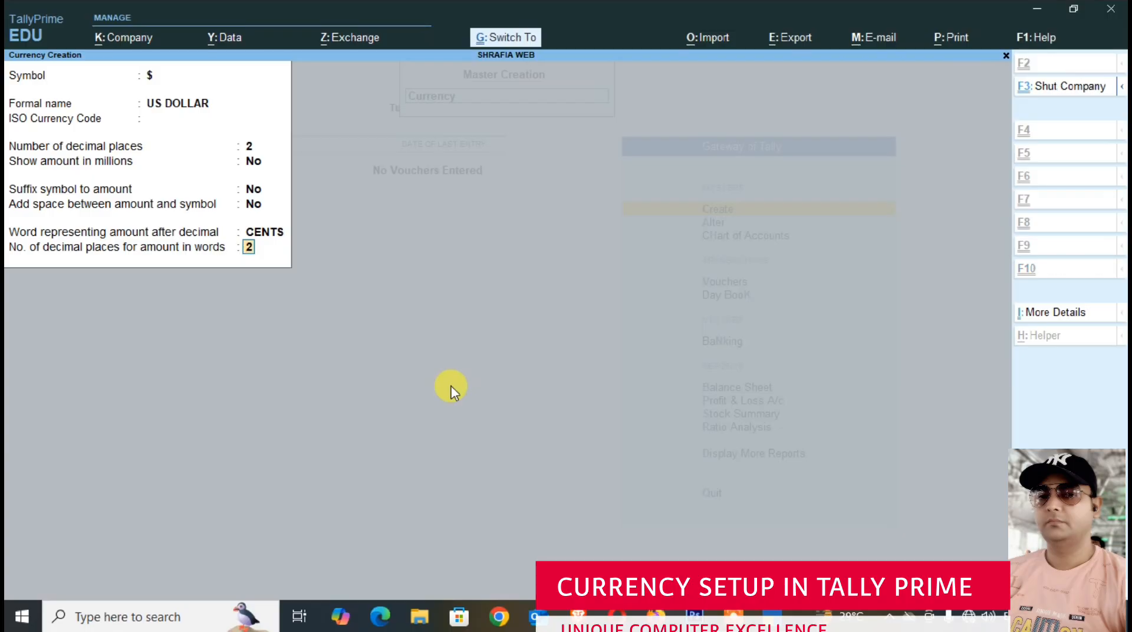
key("ctrl+a")
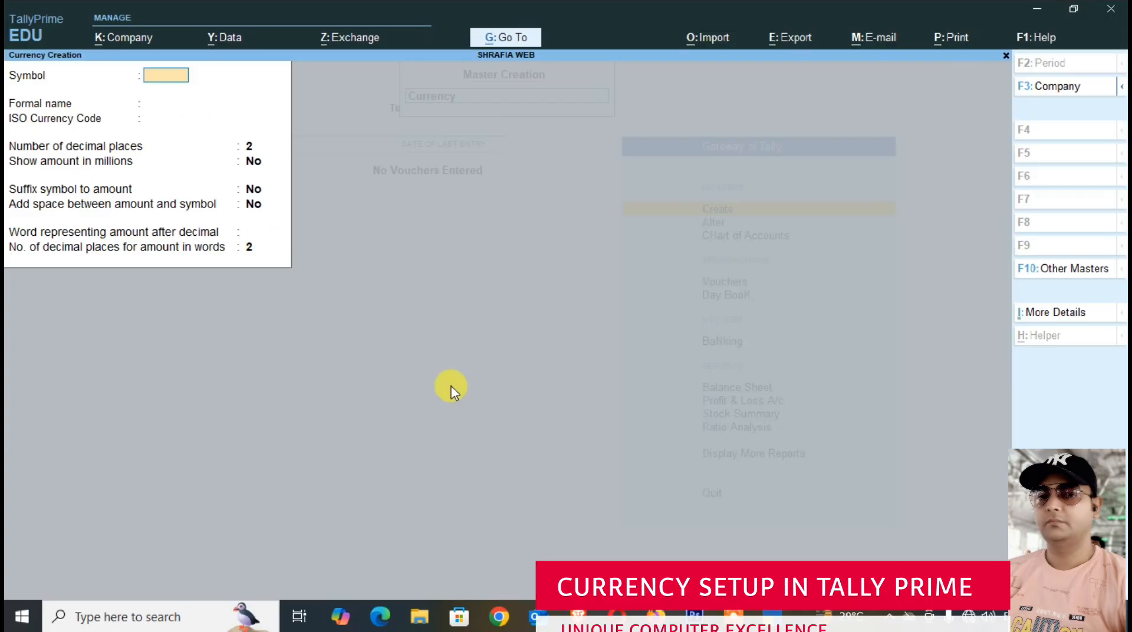
key("Escape")
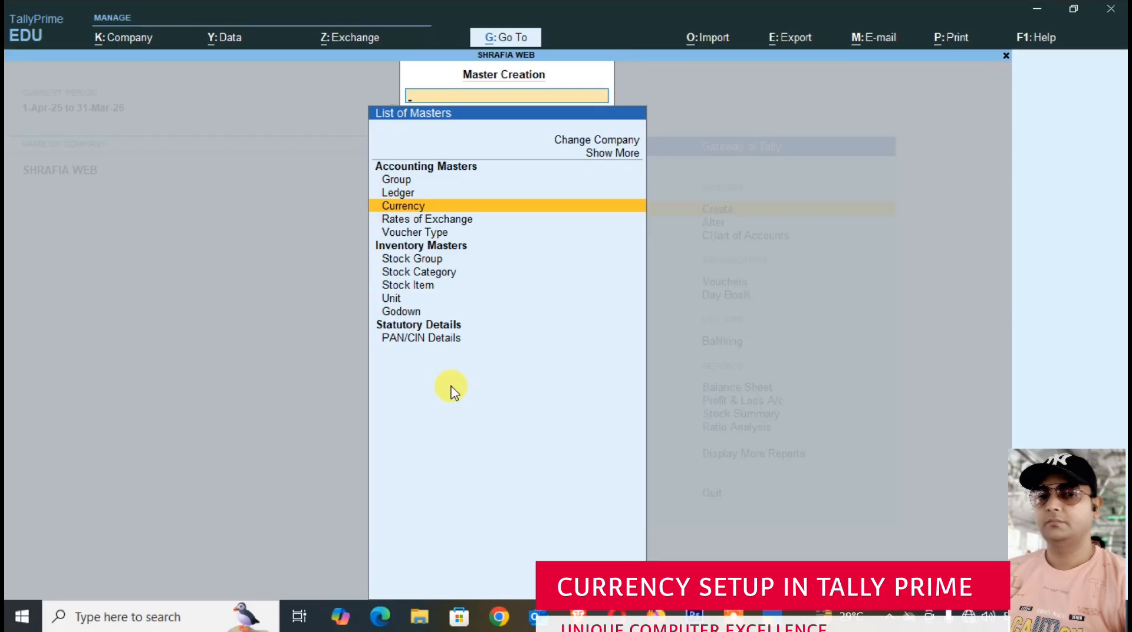
- Open the rates of exchange for 1-Apr-25 and set the US dollar's standard rate to ₹ 65
key("Down")
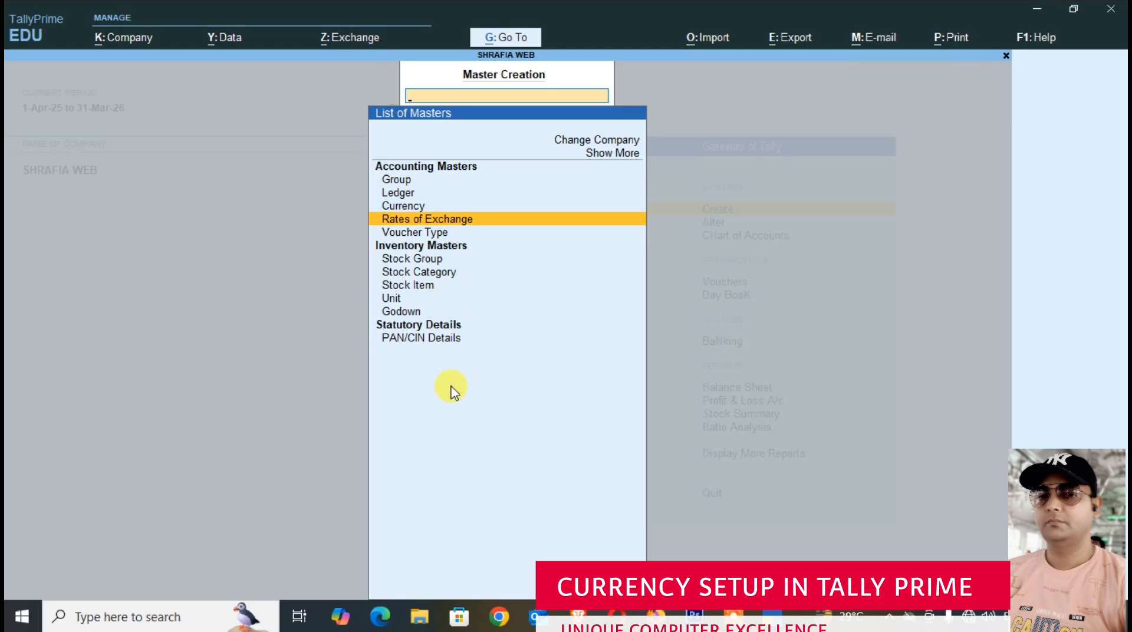
key("Return")
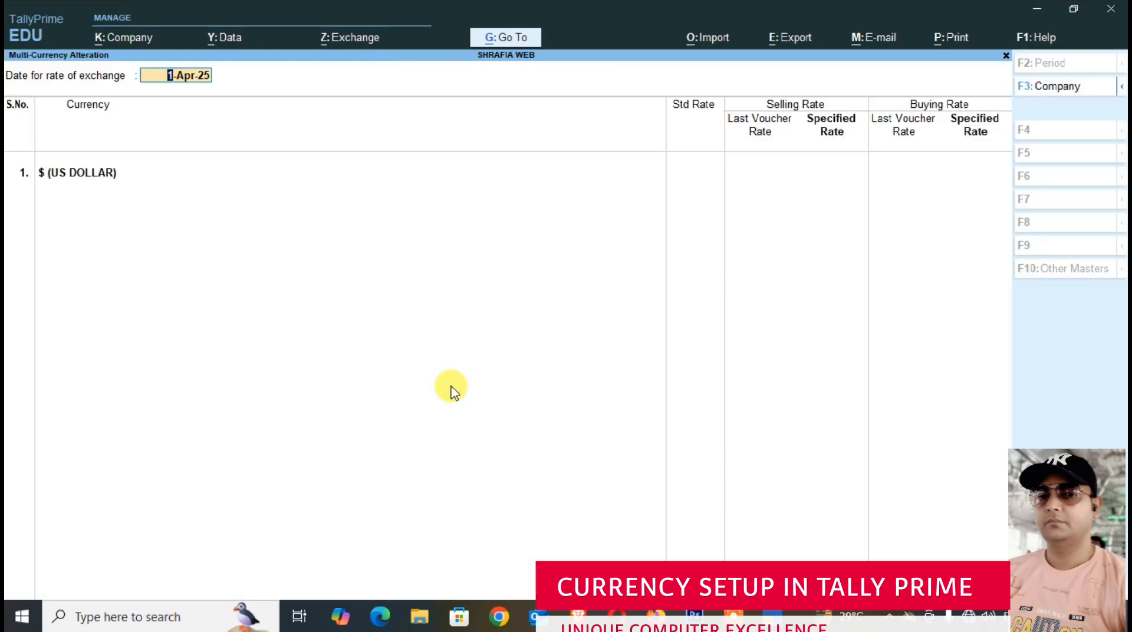
key("Return")
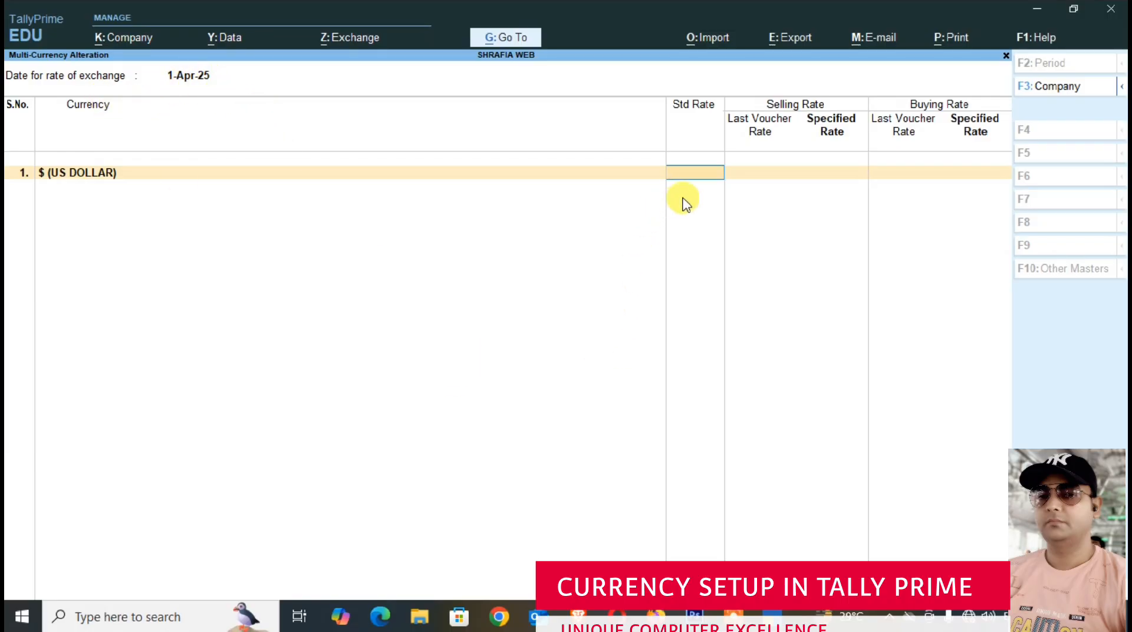
type("7")
key("BackSpace")
type("65")
key("Return")
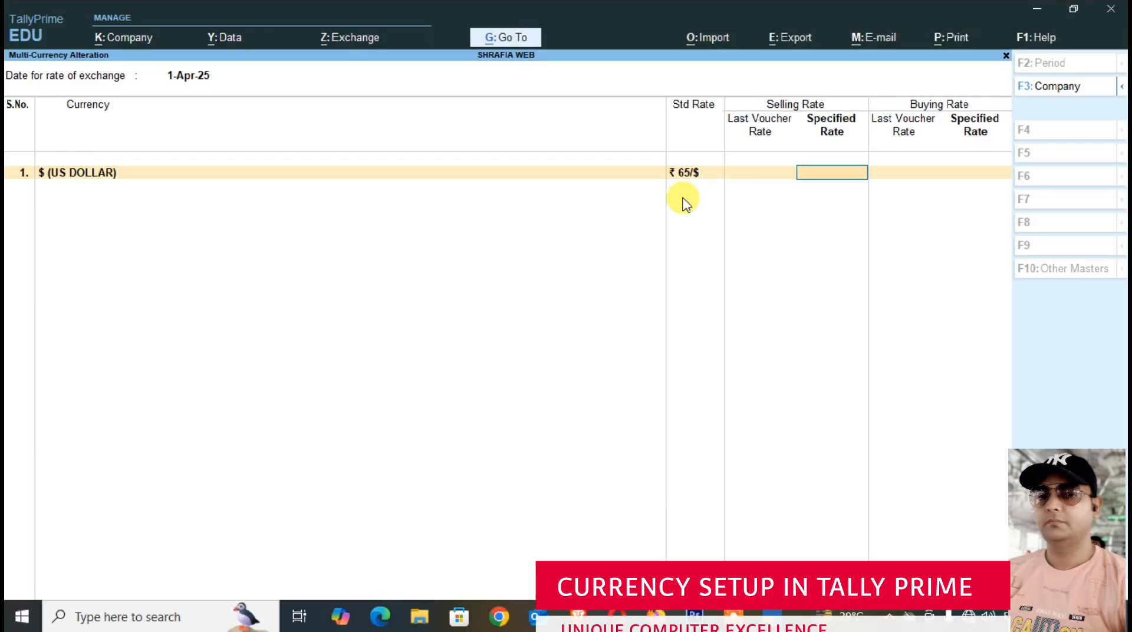
- Set the US dollar's specified selling rate to ₹ 75 and buying rate to ₹ 70, and save the rates
type("75")
key("Return")
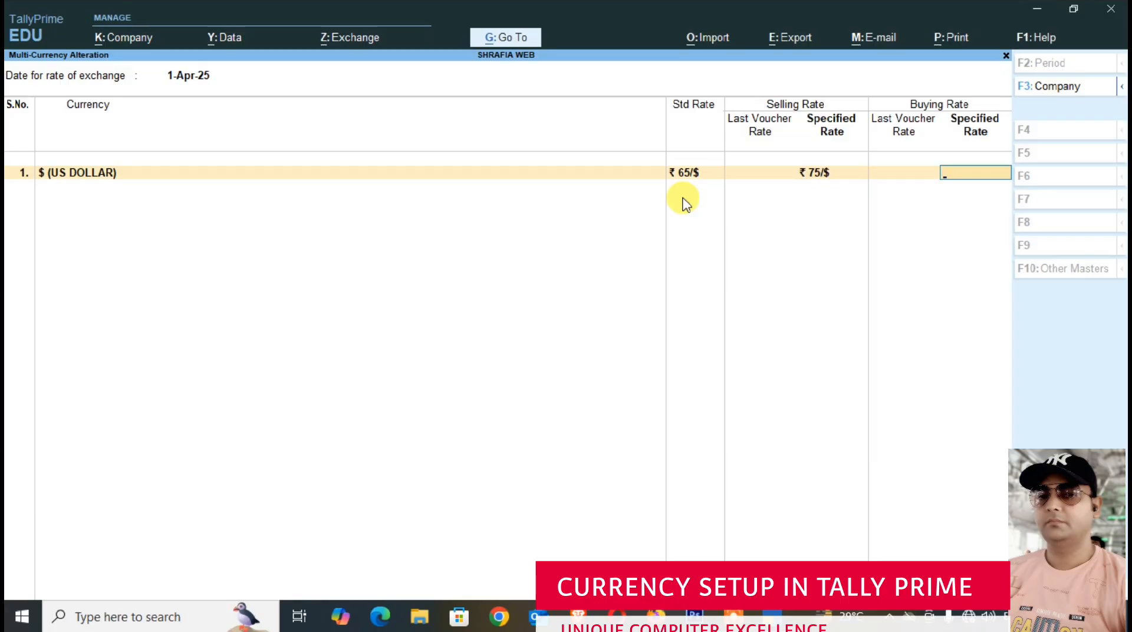
type("70")
key("Return")
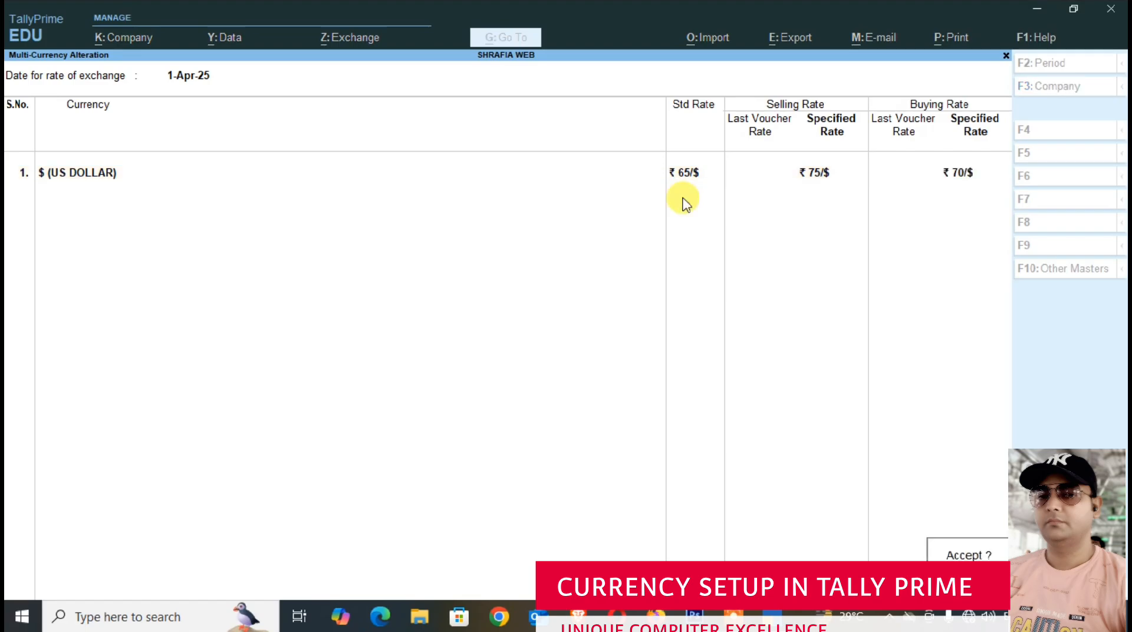
key("Return")
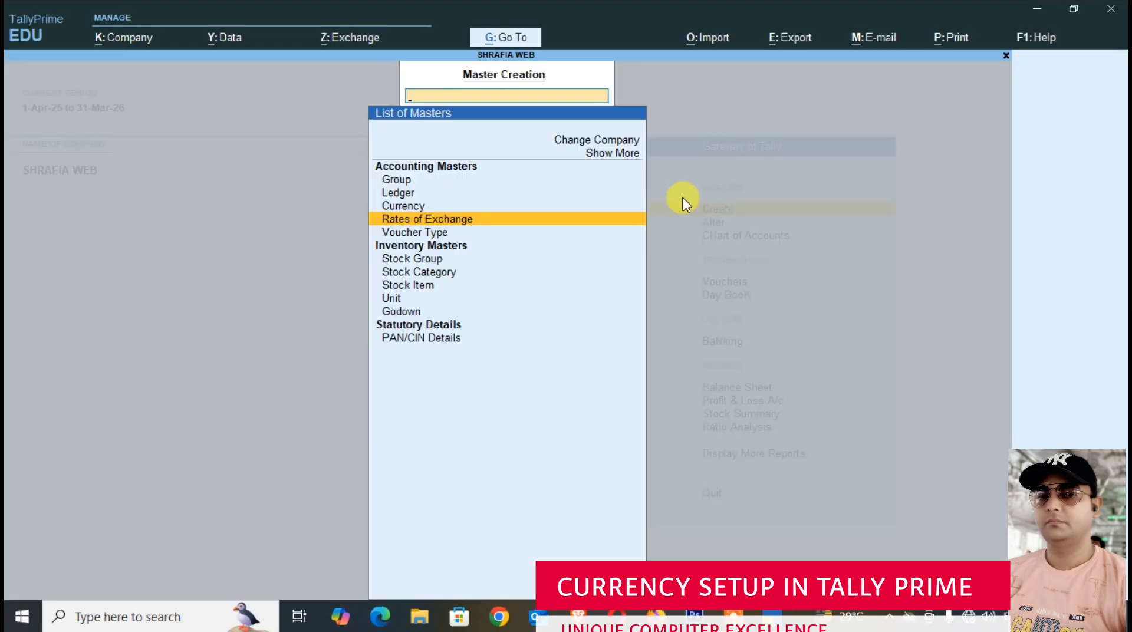
key("Escape")
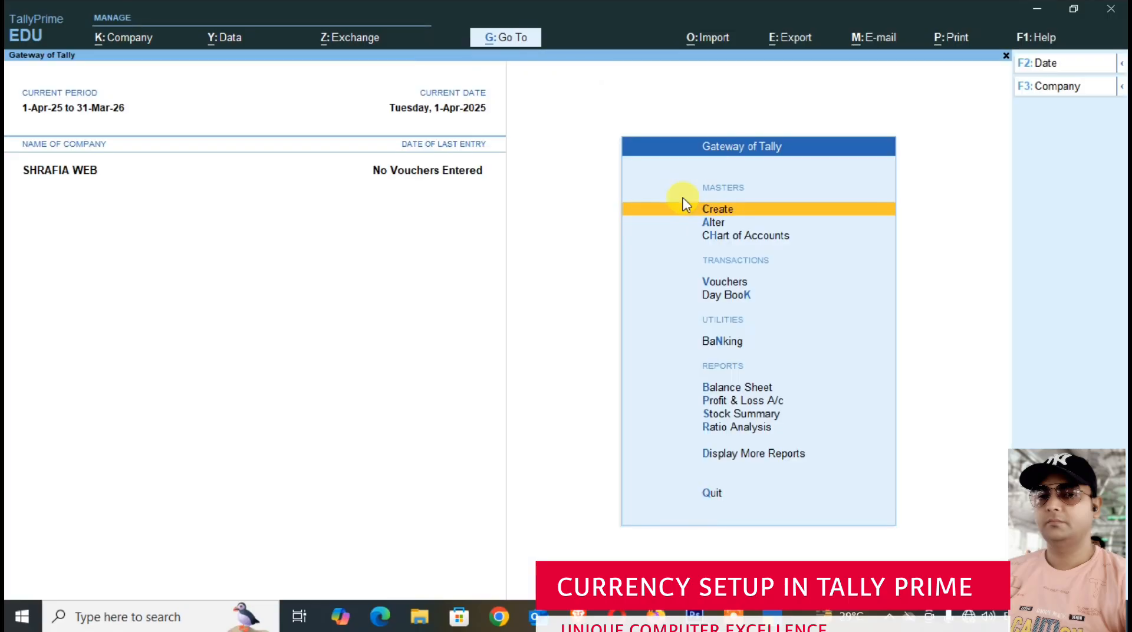
- Open the existing $ currency master for alteration
key("Down")
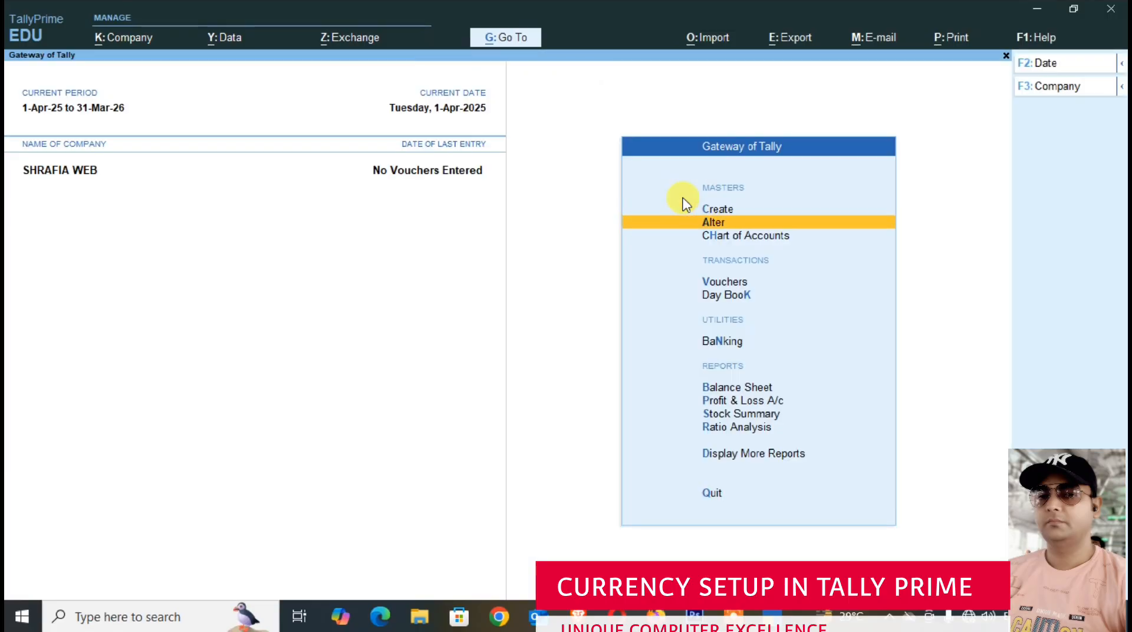
key("Return")
key("Down")
key("Down")
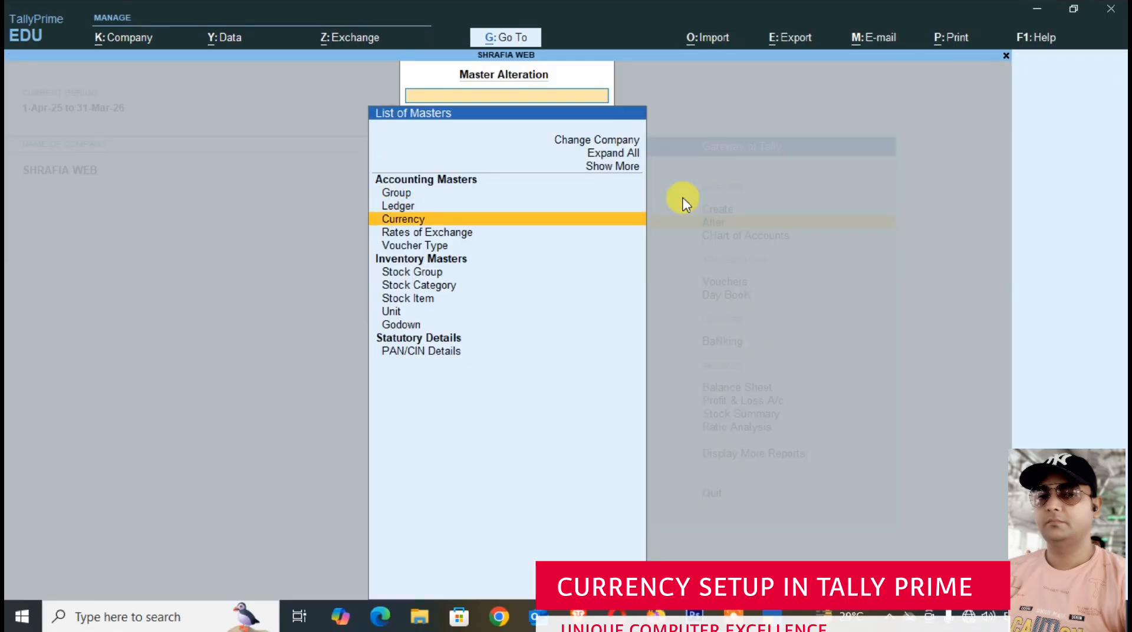
key("Return")
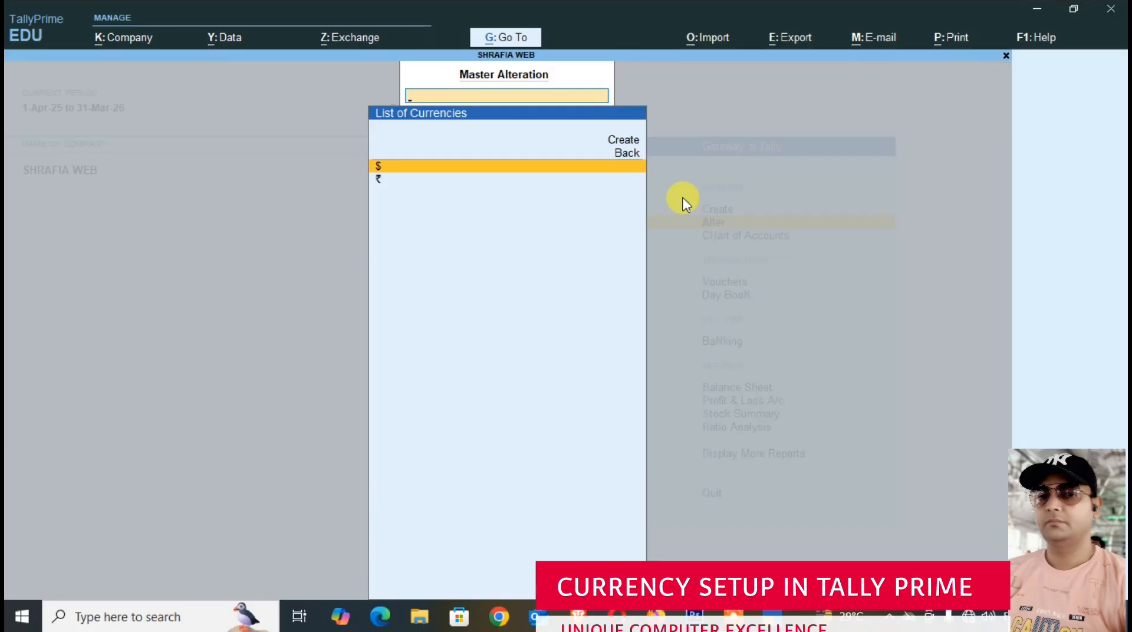
key("Return")
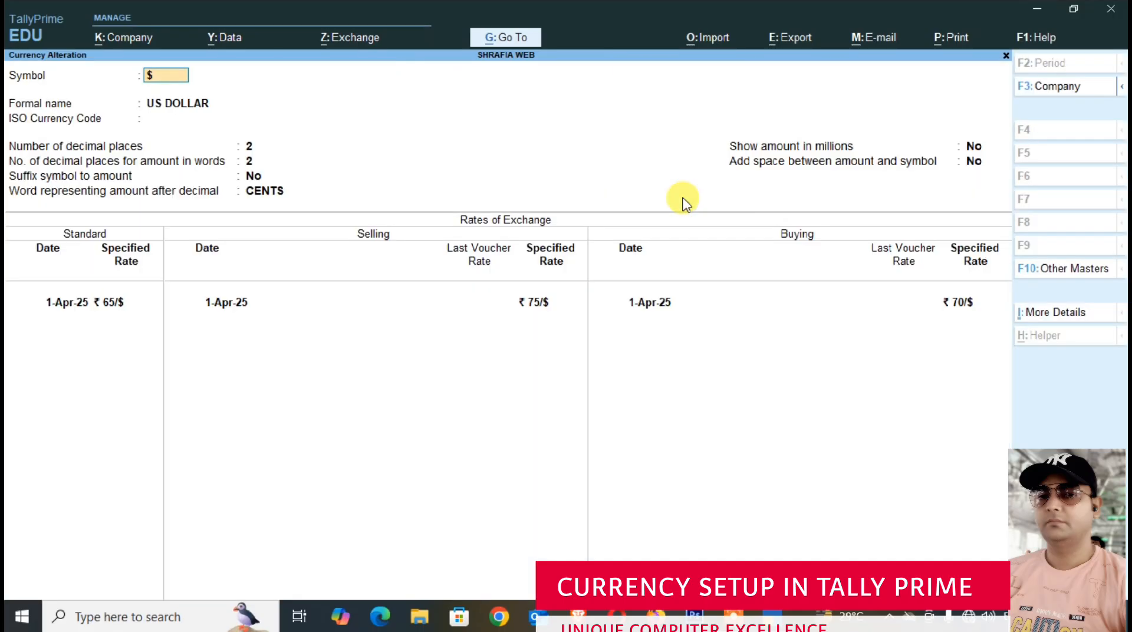
- Add a standard exchange rate of ₹ 70 per dollar dated 1-May-25
key("Return")
key("Return")
key("Return")
key("Return")
key("Return")
key("Return")
key("Return")
key("Return")
key("Return")
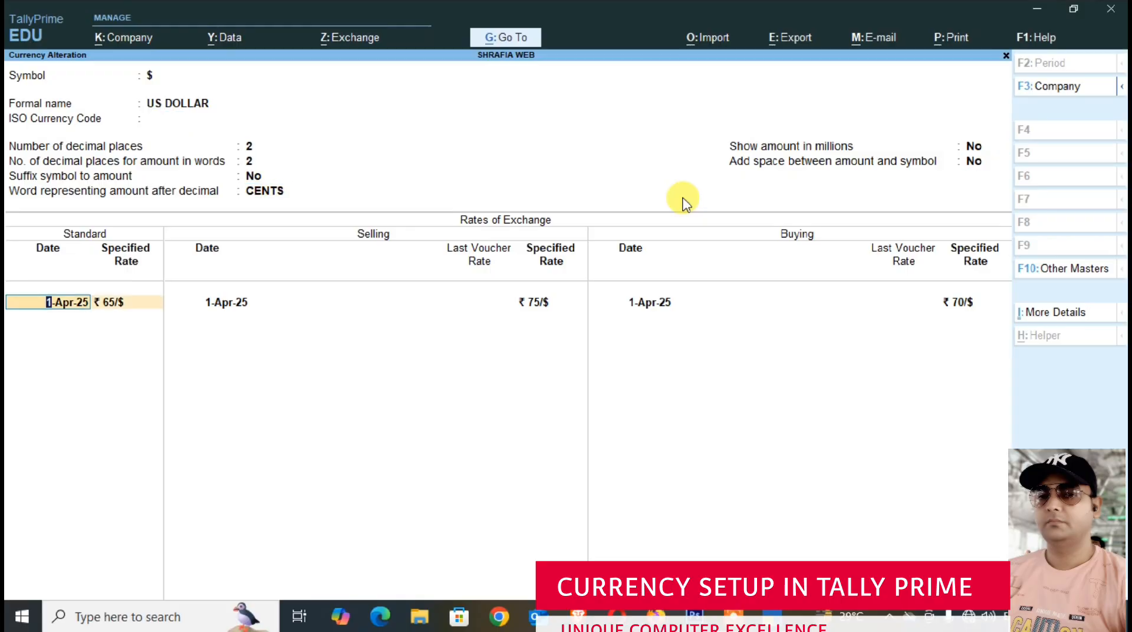
key("Return")
key("Return")
type("1.5")
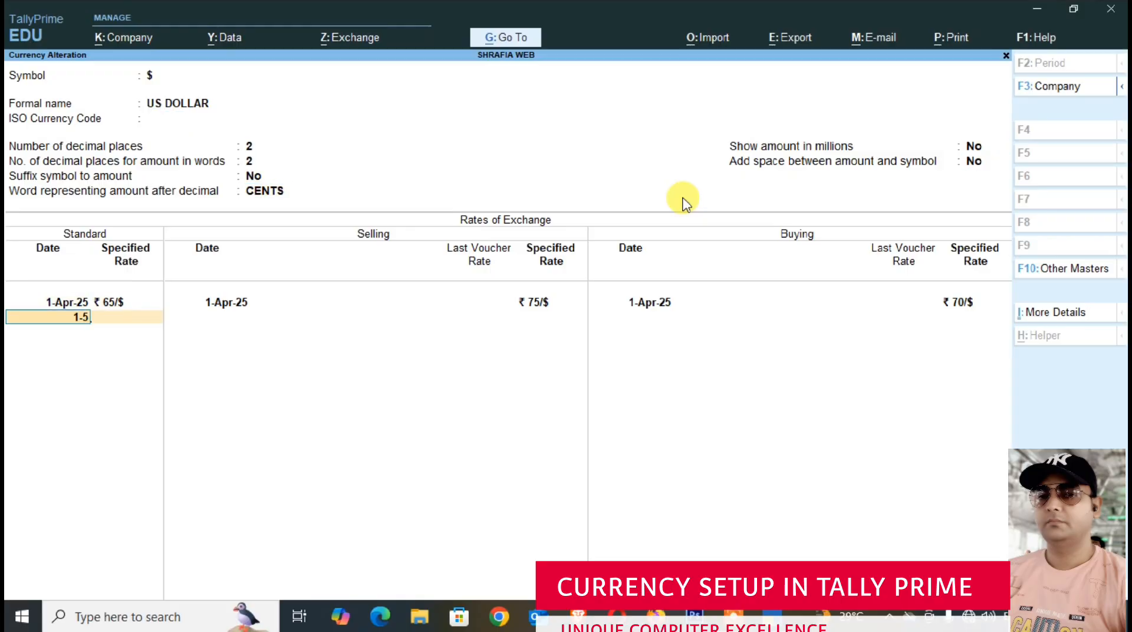
key("Return")
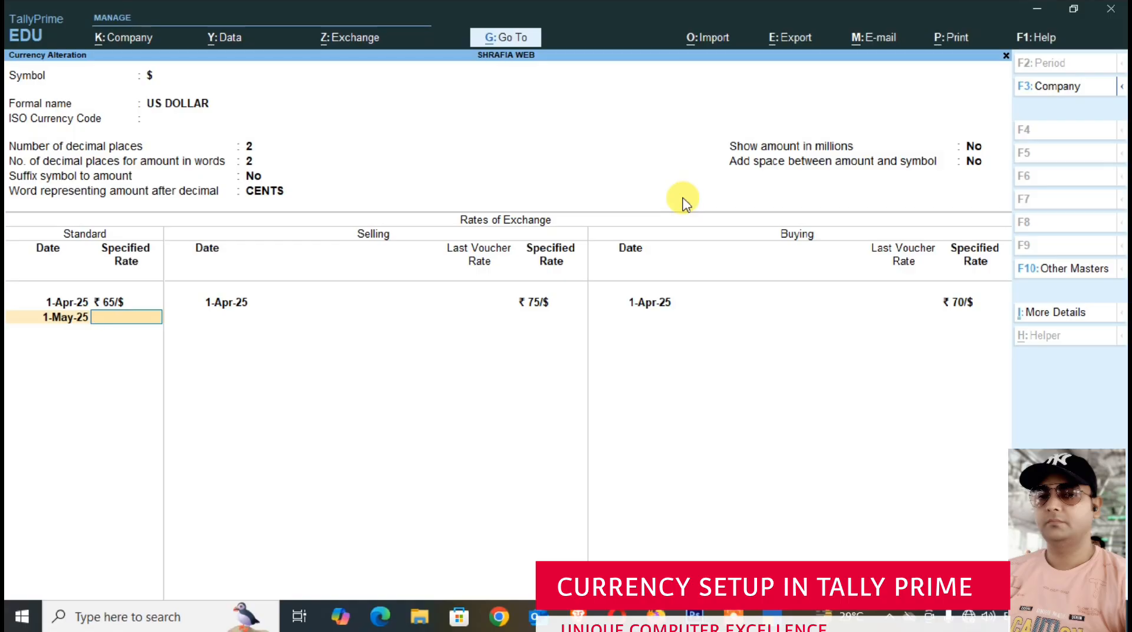
type("70")
key("Return")
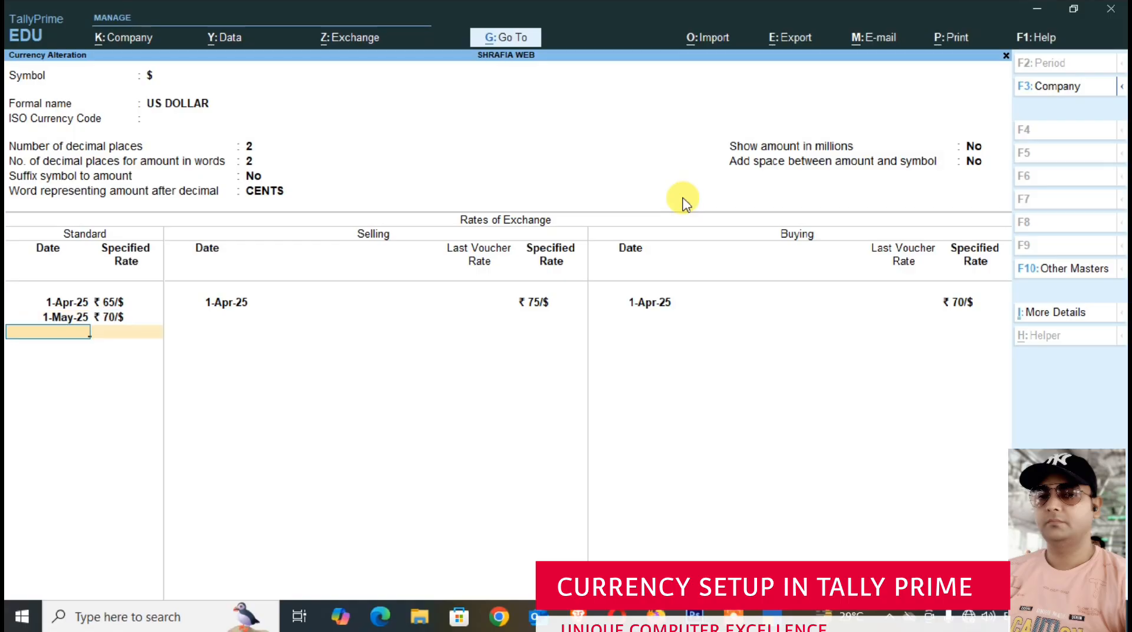
- Add a standard exchange rate of ₹ 75 per dollar dated 1-Jun-25
type("1-6")
key("Return")
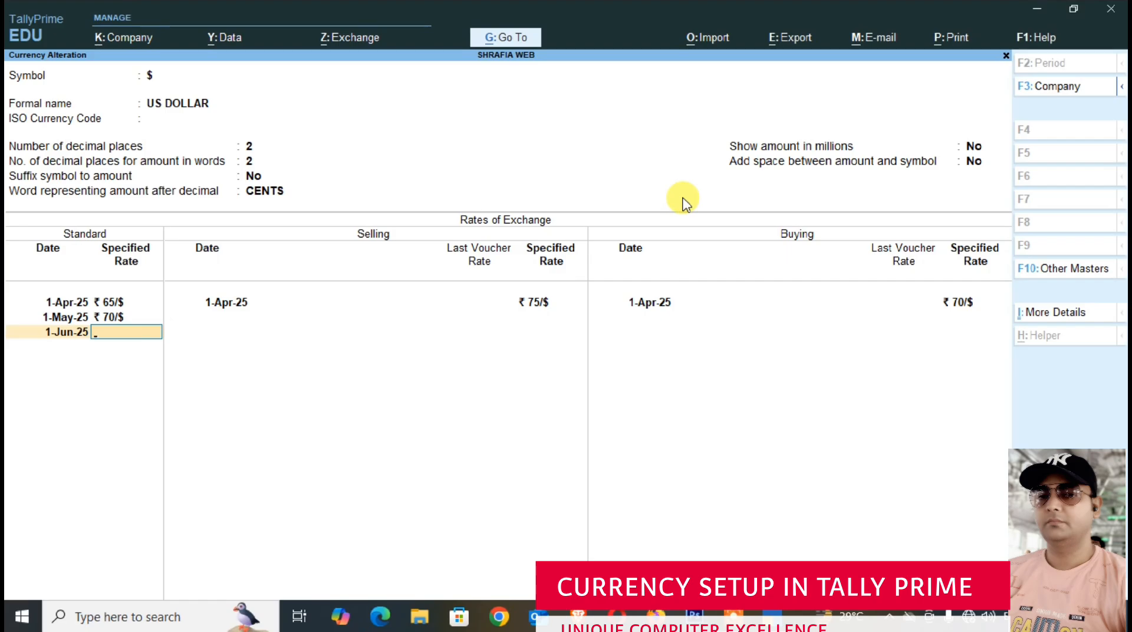
type("75")
key("Return")
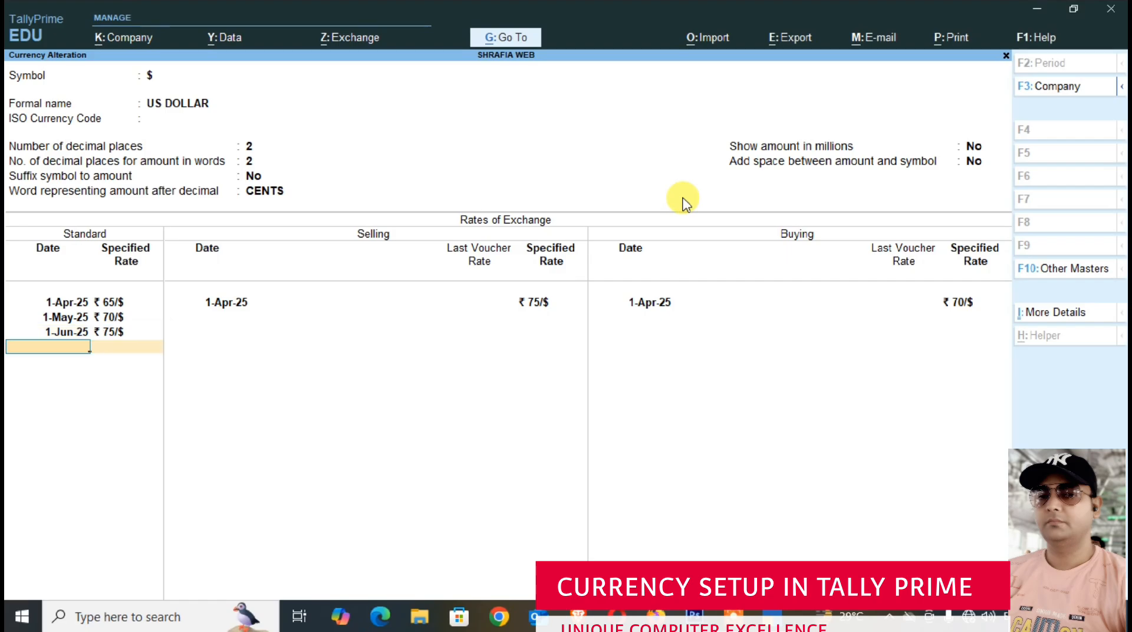
- Add a selling rate of ₹ 80 per dollar dated 1-May-25
type("1-")
key("BackSpace")
key("BackSpace")
key("BackSpace")
key("Return")
key("Return")
key("Return")
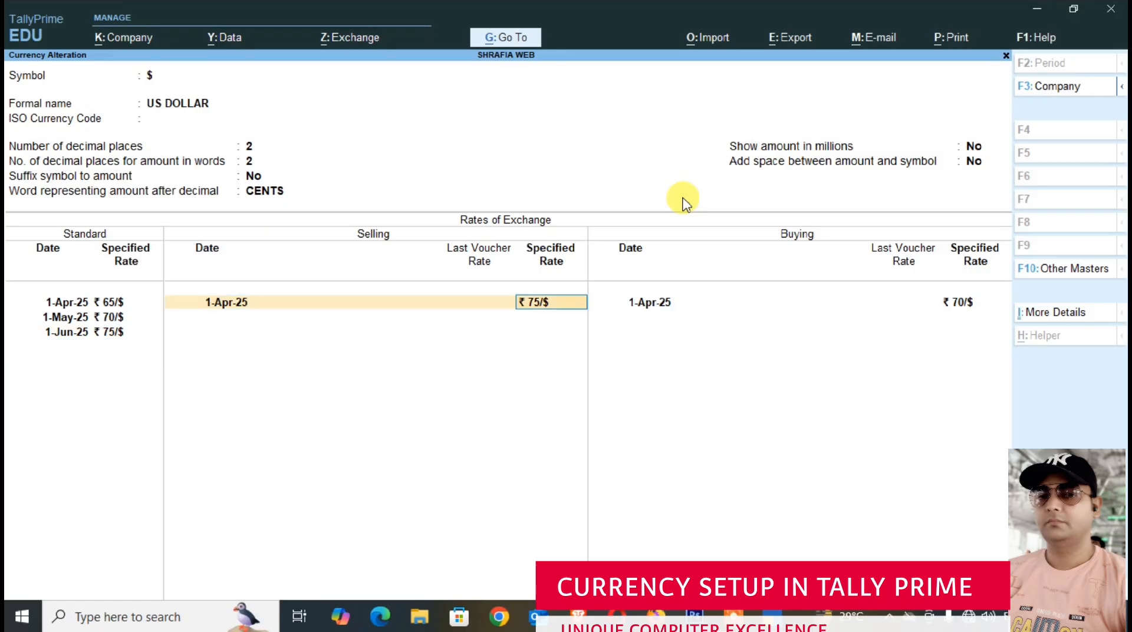
key("Return")
type("1-5")
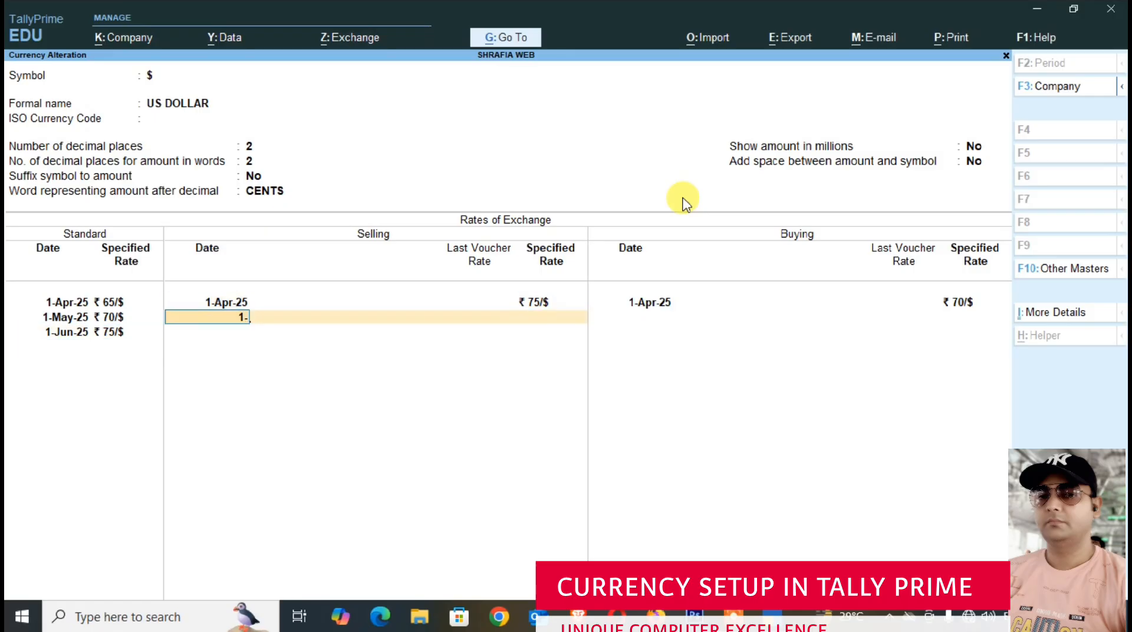
key("Return")
type("80")
- Add a selling rate of ₹ 85 per dollar dated 1-Jun-25
key("Return")
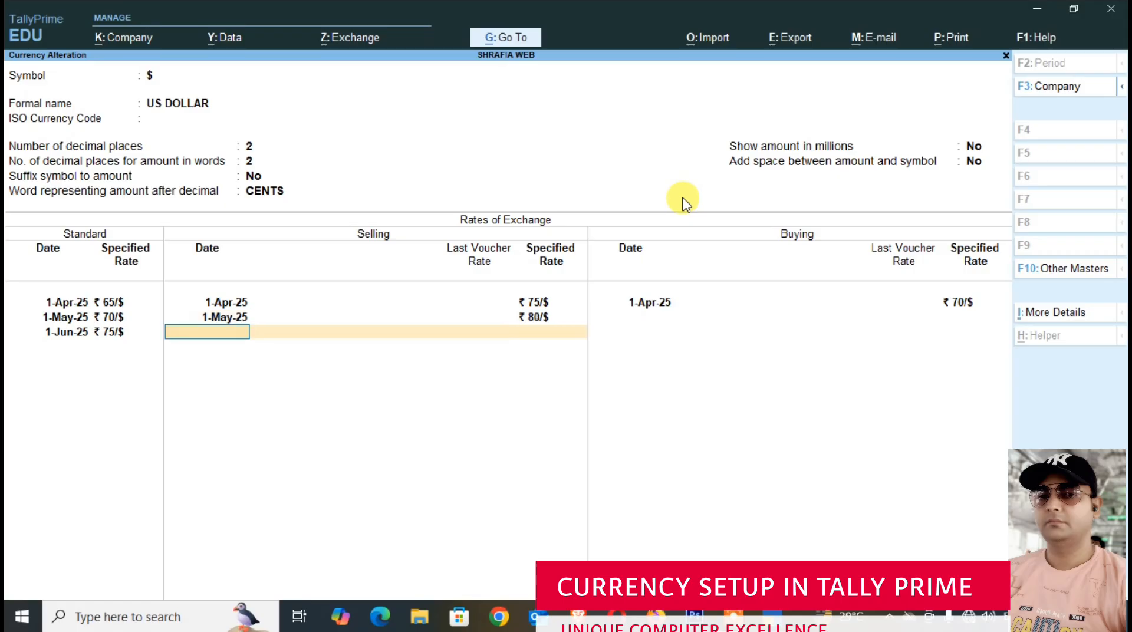
type("1-6")
key("Return")
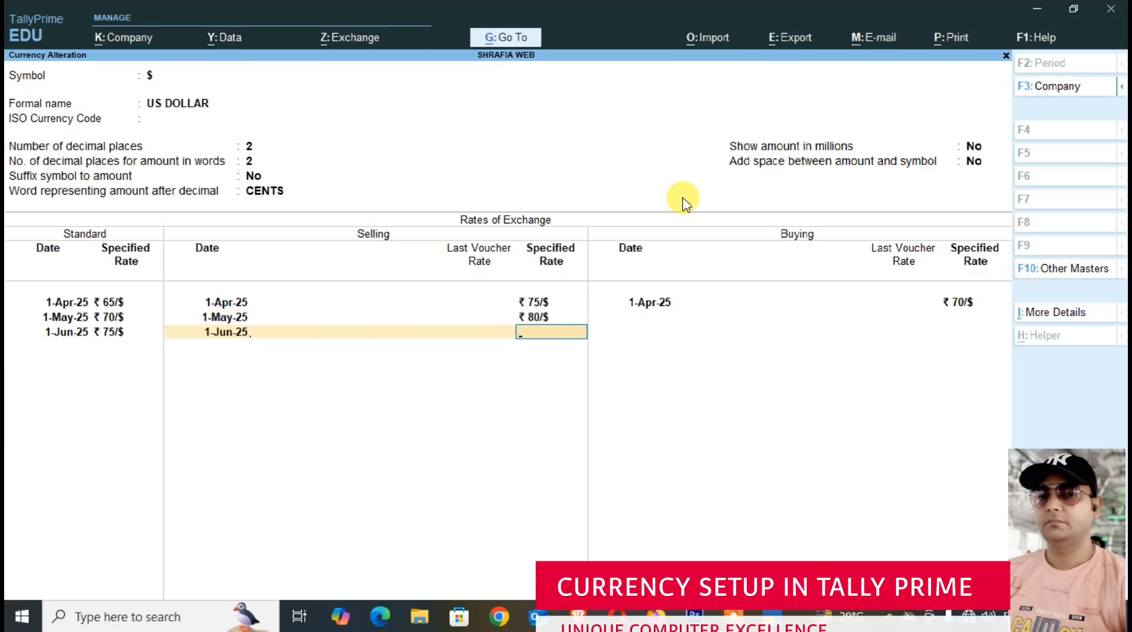
type("85")
- Add a buying rate of ₹ 75 per dollar dated 1-May-25
key("Return")
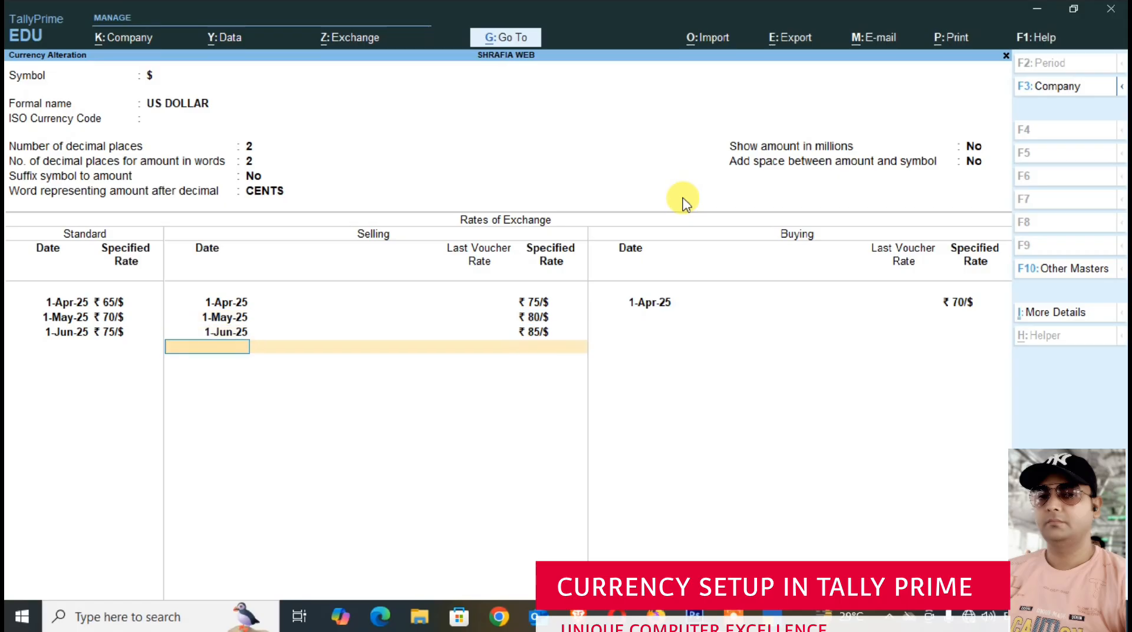
key("Return")
key("Return")
key("Return")
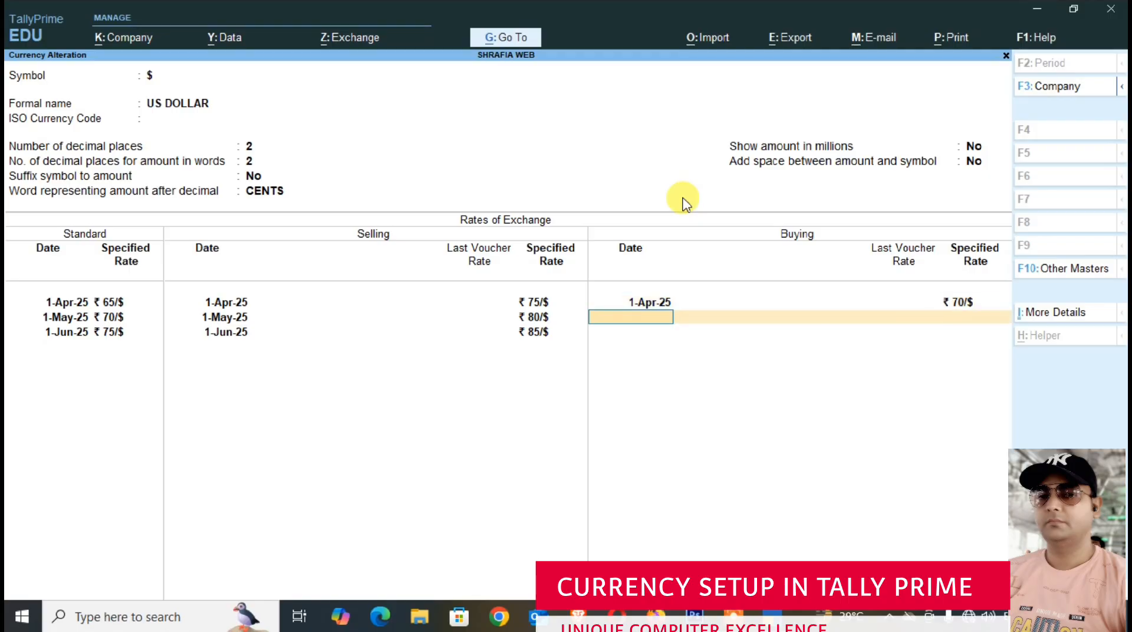
type("1-5")
key("Return")
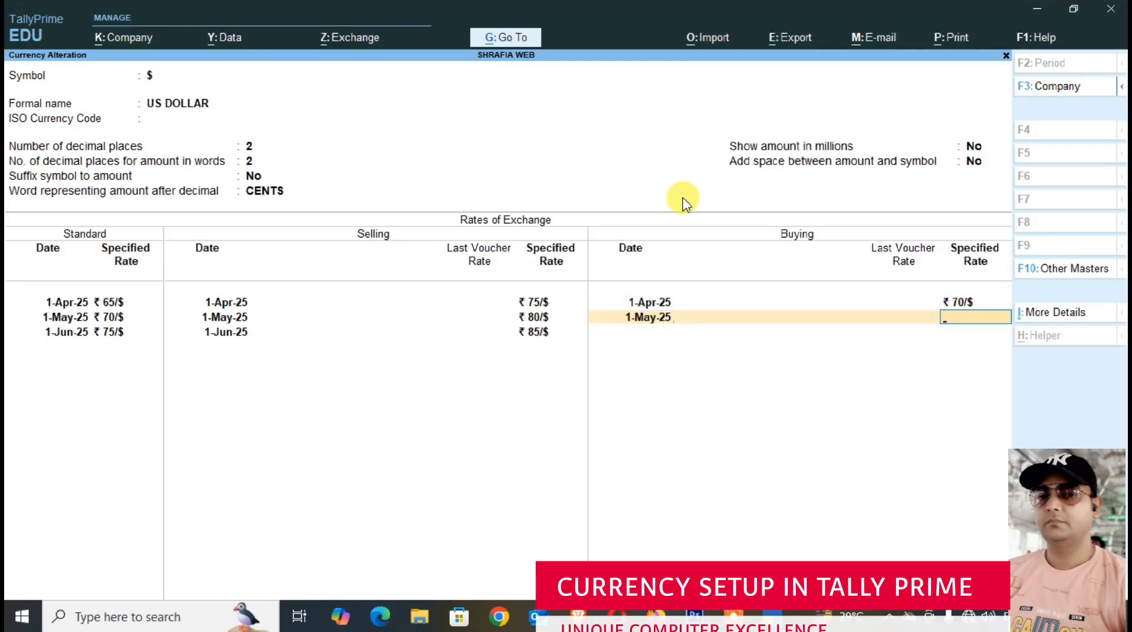
type("75")
- Add a buying rate of ₹ 80 per dollar dated 1-Jun-25 and save the altered currency
key("Return")
type("1-6")
key("Return")
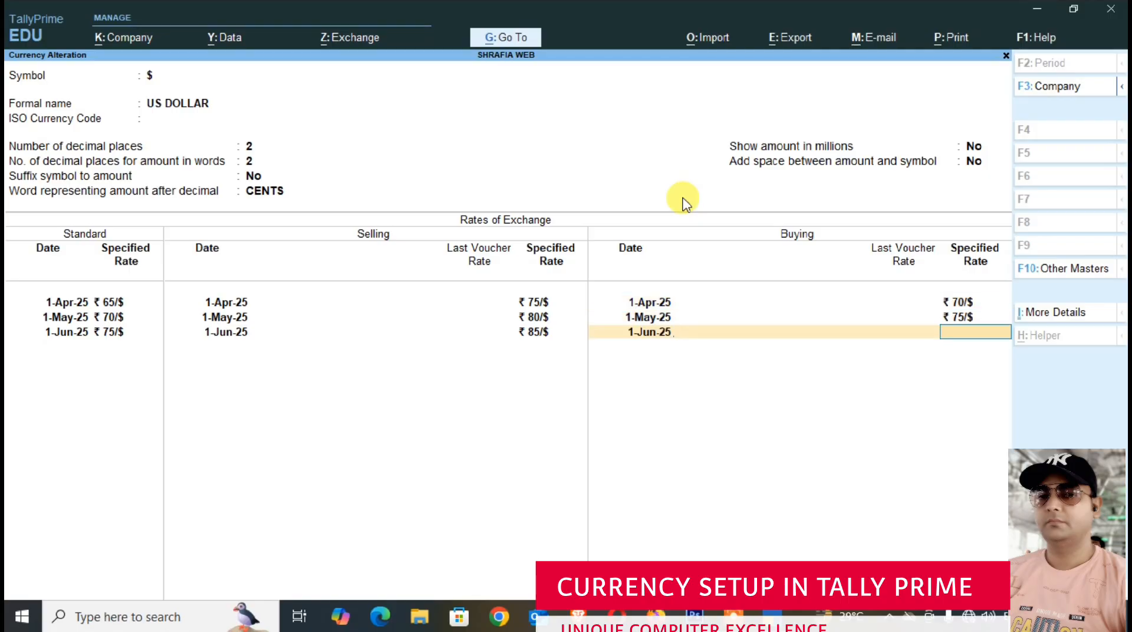
type("80")
key("Return")
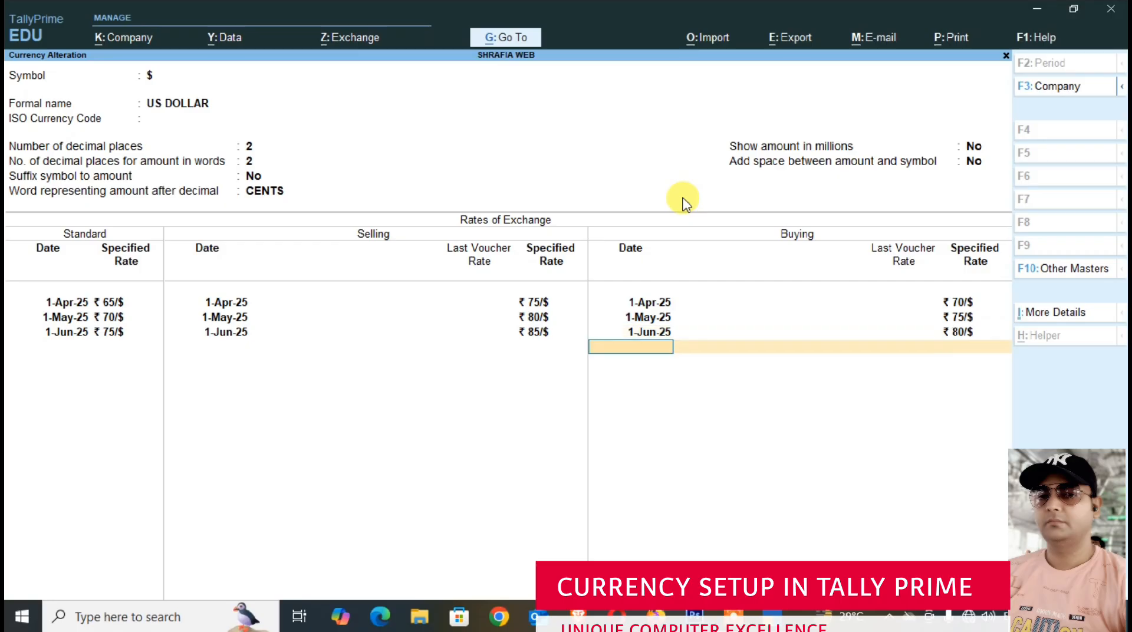
key("Return")
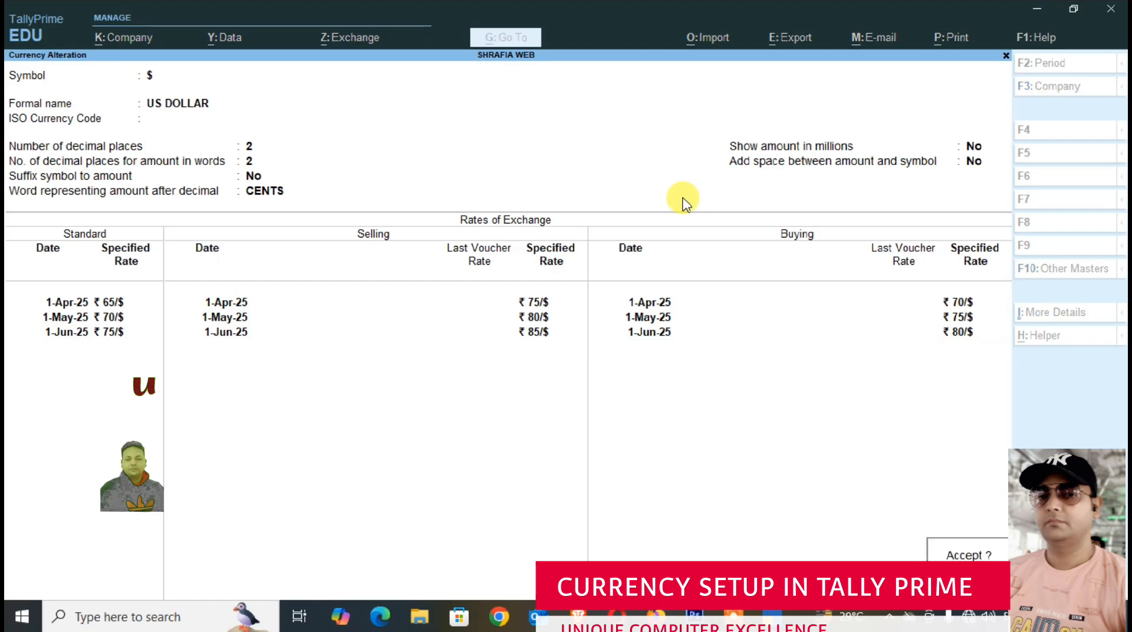
key("Return")
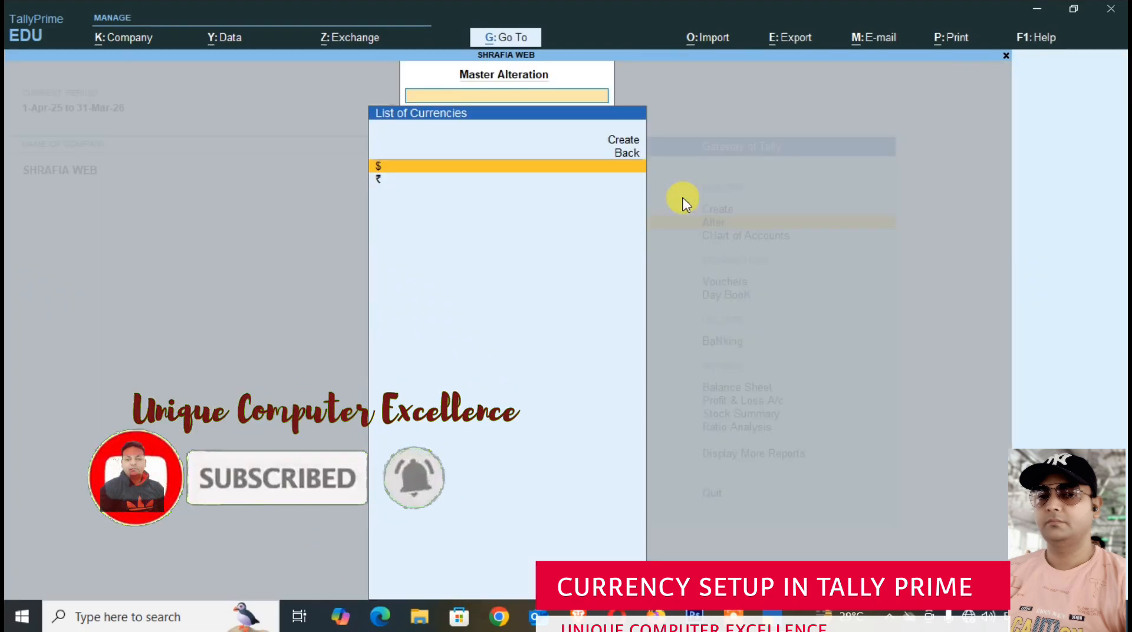
- Leave the list of currencies and open a blank form for creating a ledger
key("Escape")
key("Up")
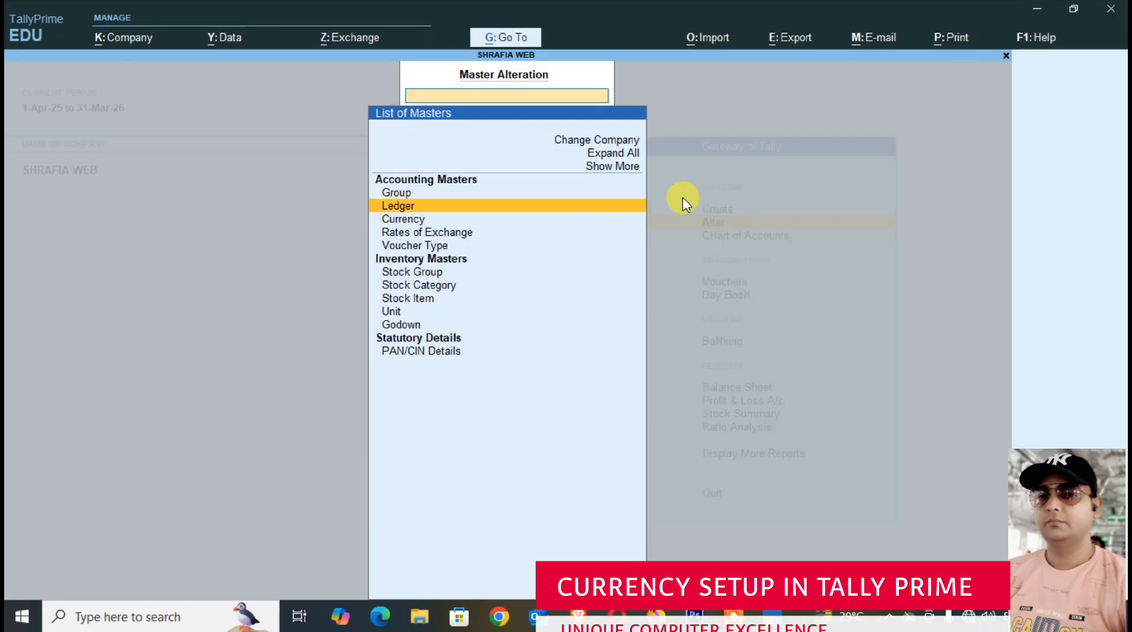
key("Return")
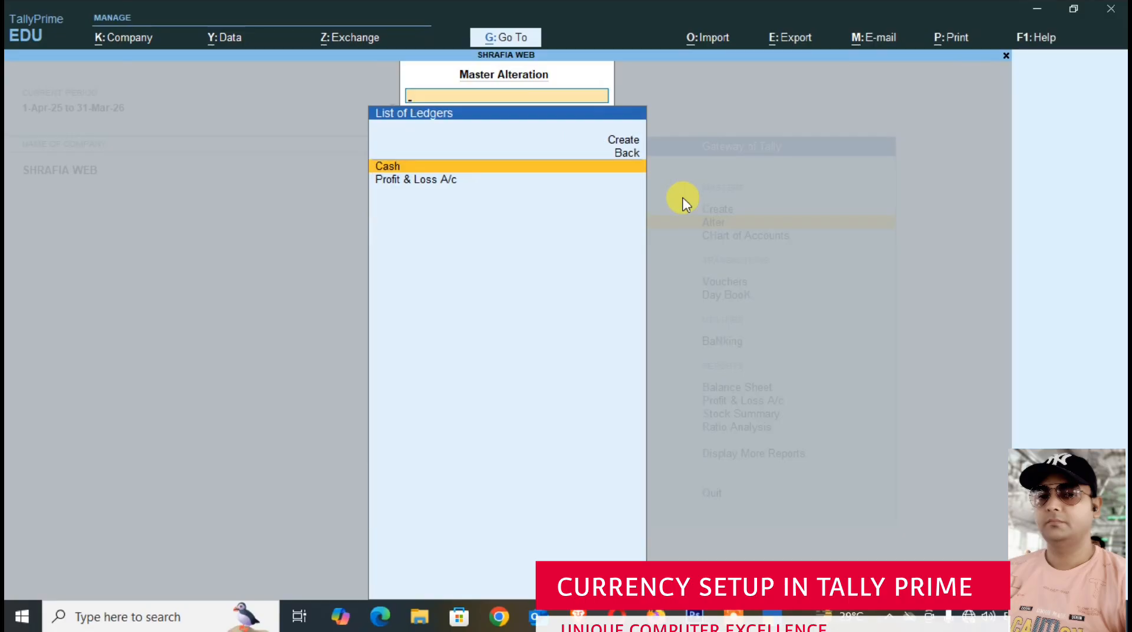
key("Up")
key("Up")
key("Return")
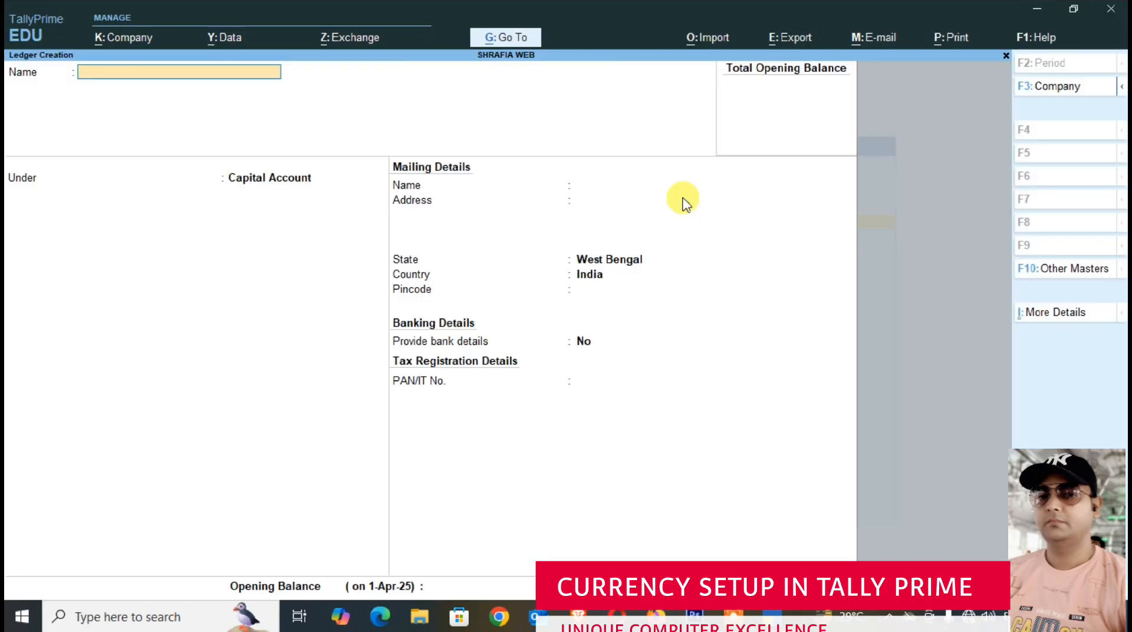
- Create the ledger PURCHASE A/C under the Purchase Accounts group and save it
type("PURCHASE A/C")
key("Return")
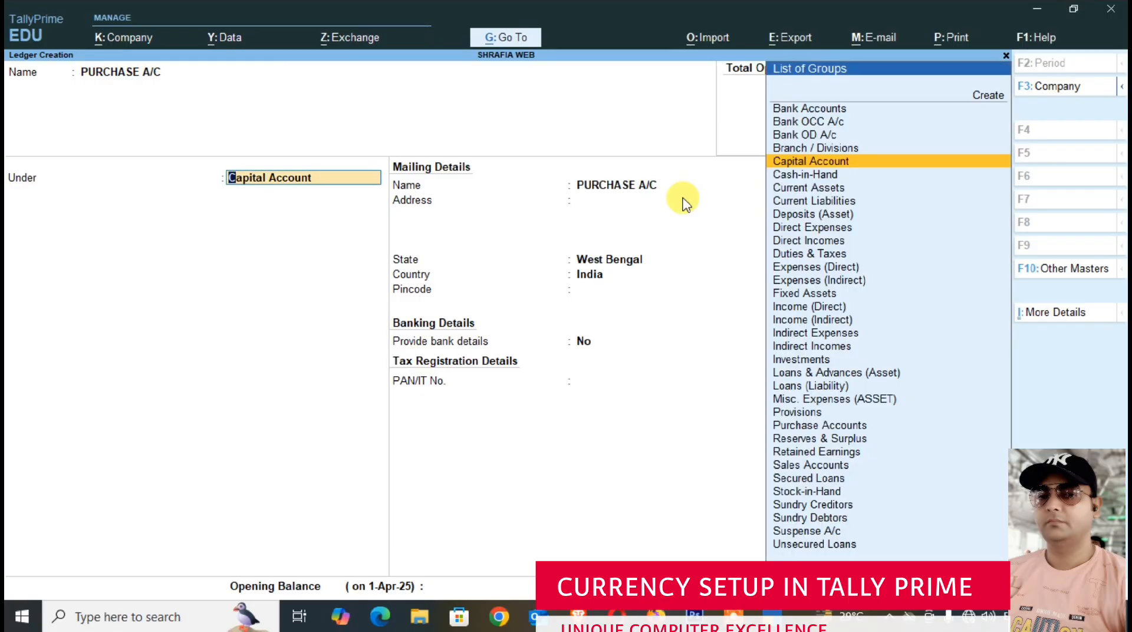
type("pur")
key("Return")
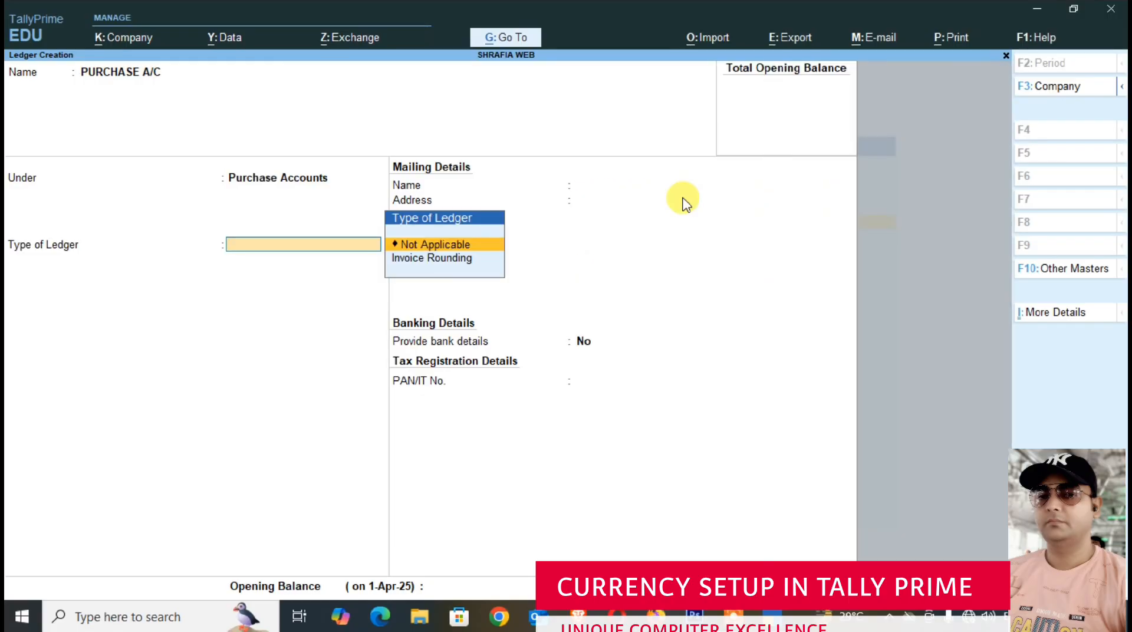
key("ctrl")
key("ctrl+a")
- Create the ledger SALES A/C under the Sales Accounts group and save it
type("SALES A/C")
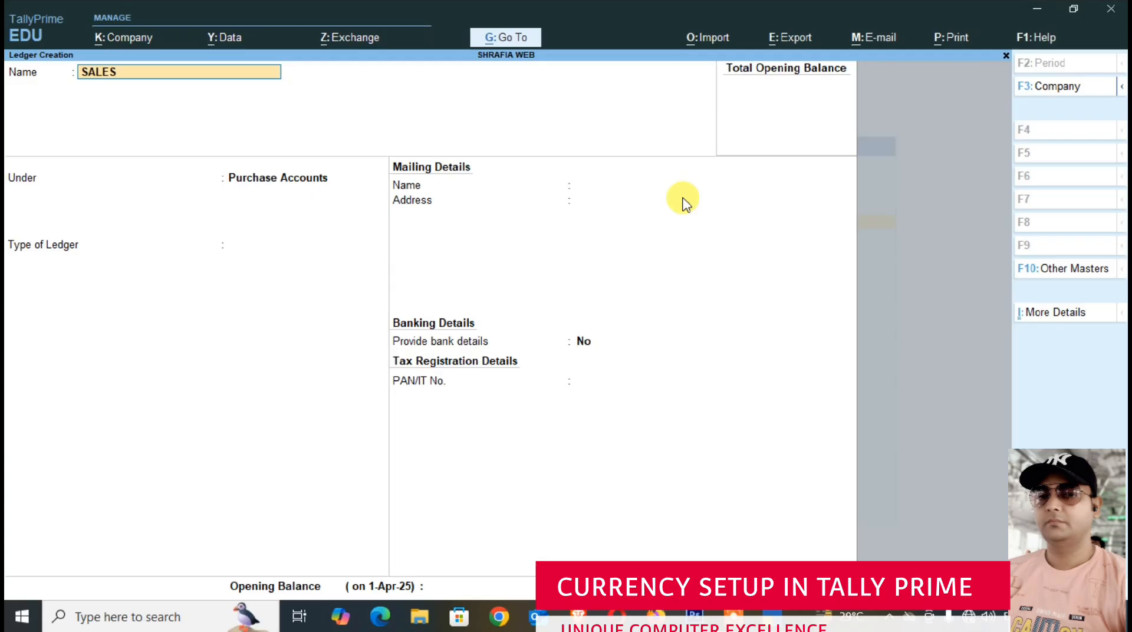
key("Return")
key("Return")
key("BackSpace")
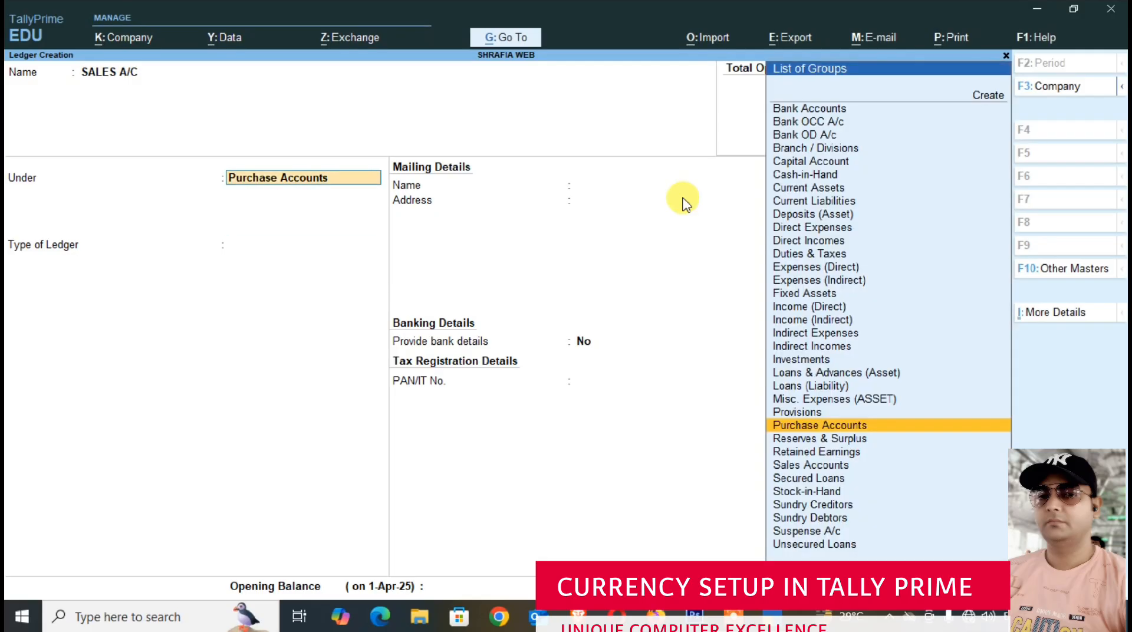
type("sa")
key("Return")
key("ctrl+a")
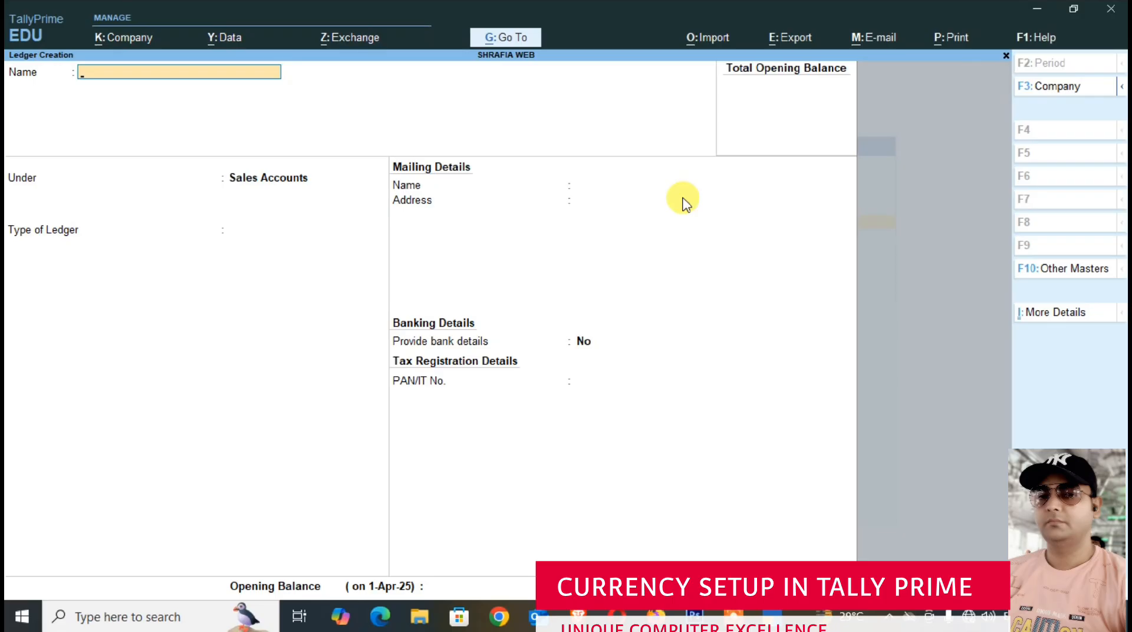
- Enter the supplier's name for a new ledger under Sundry Creditors, keeping bill-by-bill balances on and leaving the credit period and address blank
type("MR LEE")
key("Return")
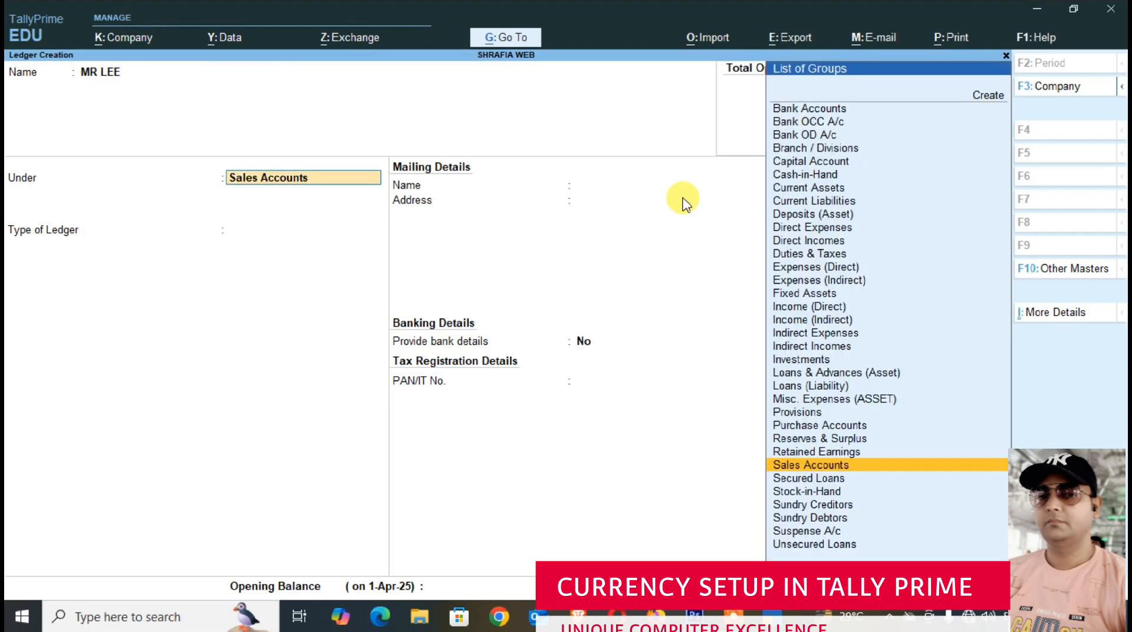
type("SUN")
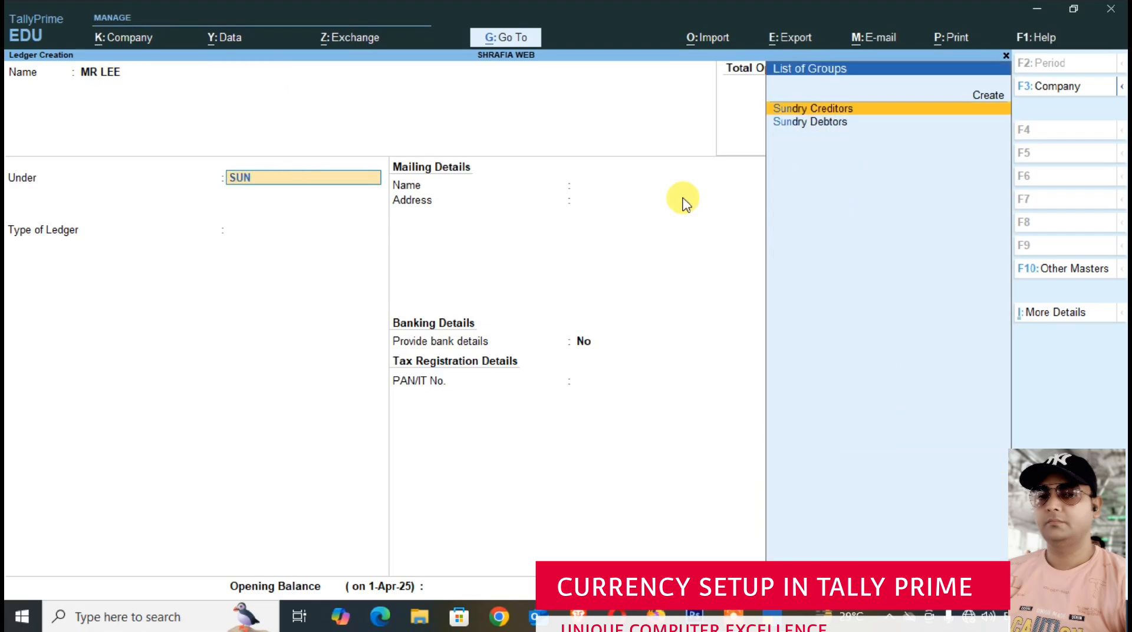
key("Return")
key("Return")
key("Return")
key("Return")
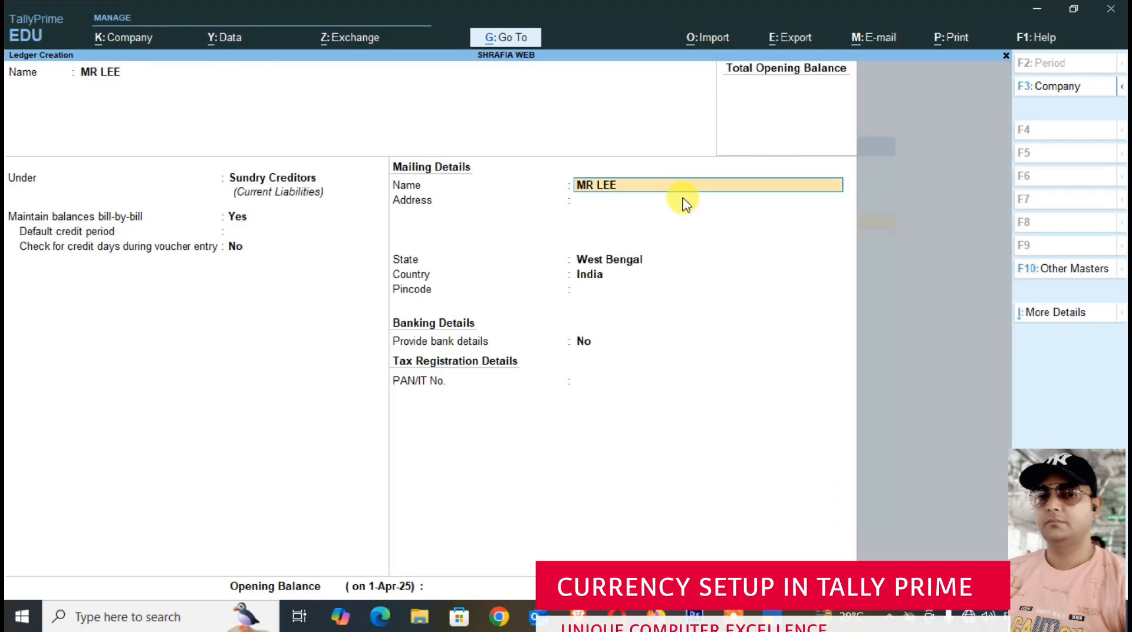
key("Return")
key("Return")
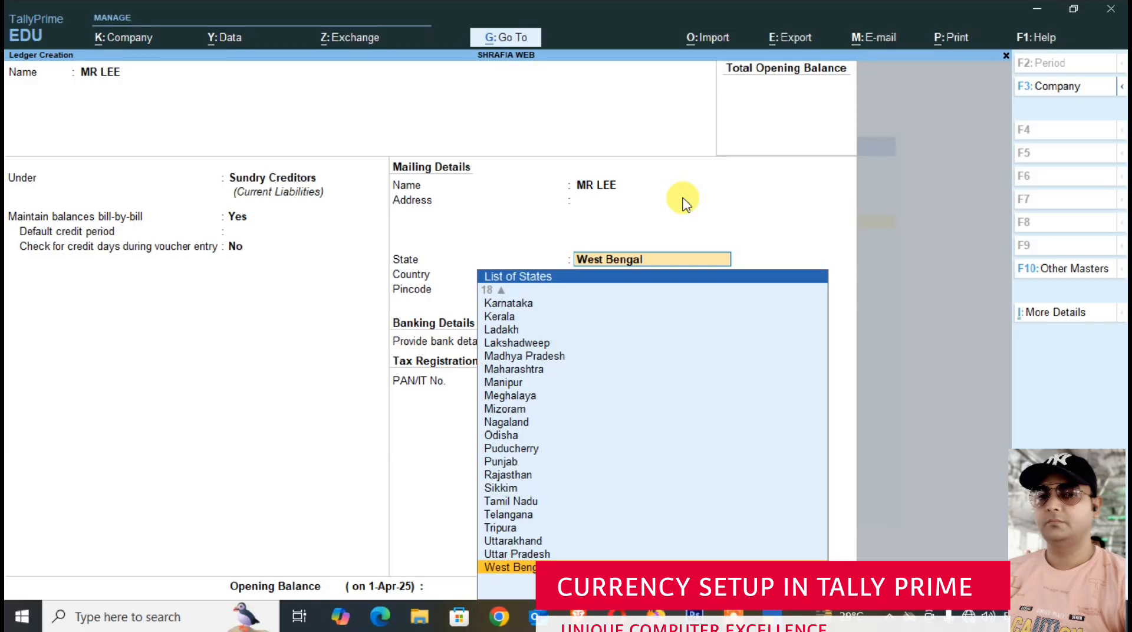
- Set the supplier's state to Not Applicable and the country to United States of America
type("N")
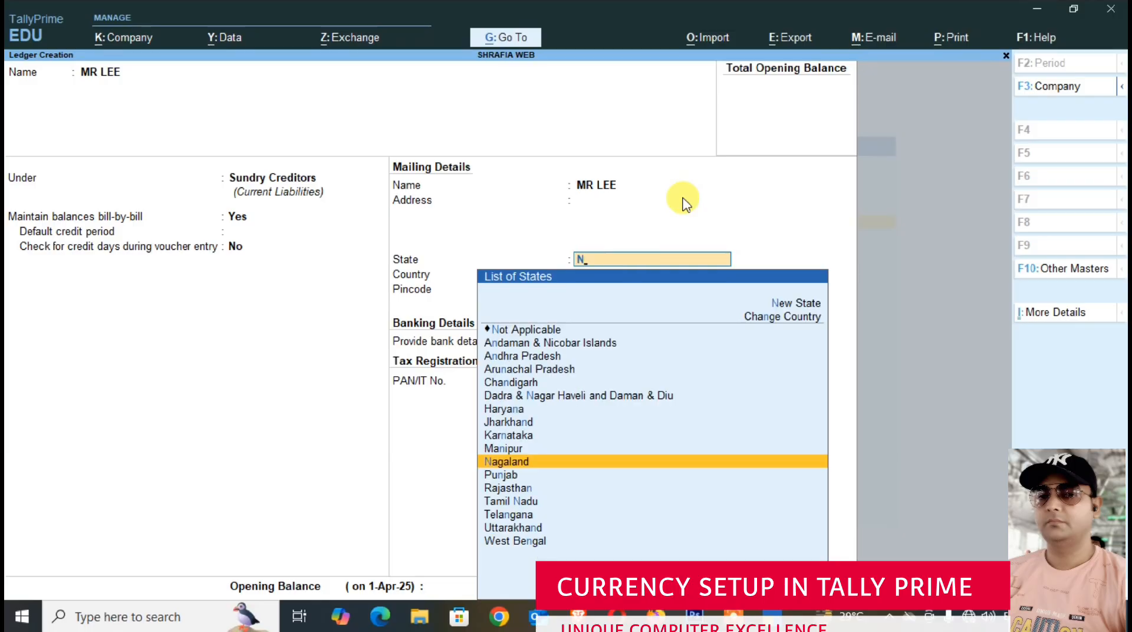
key("Up")
key("Up")
key("Up")
key("Up")
key("Up")
key("Up")
key("Up")
key("Up")
key("Up")
key("Up")
key("Up")
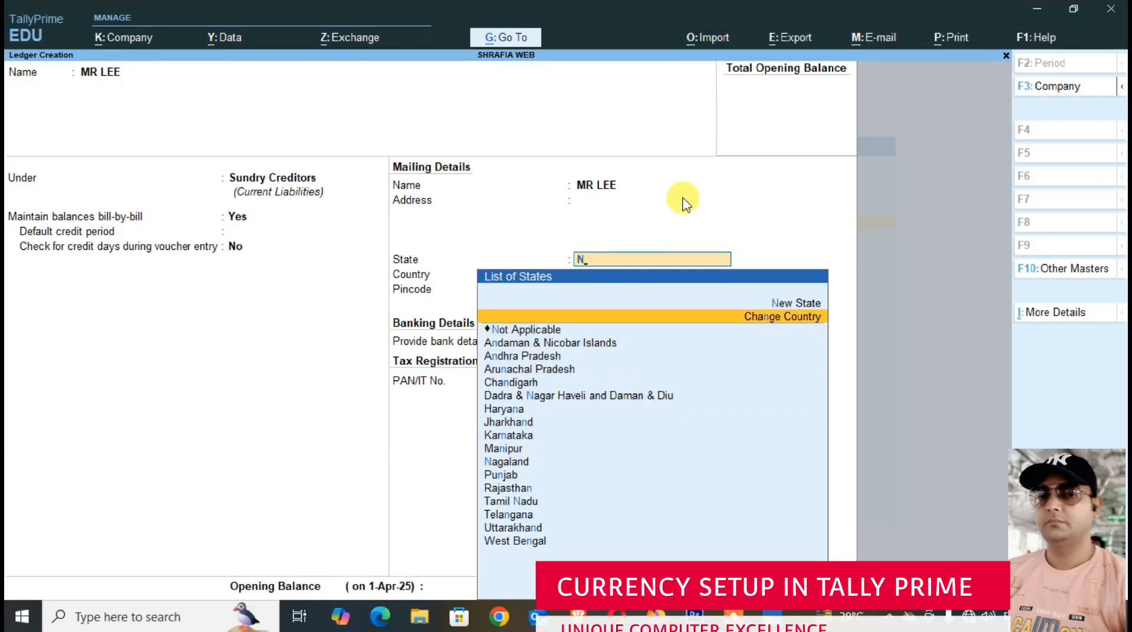
key("Down")
key("Return")
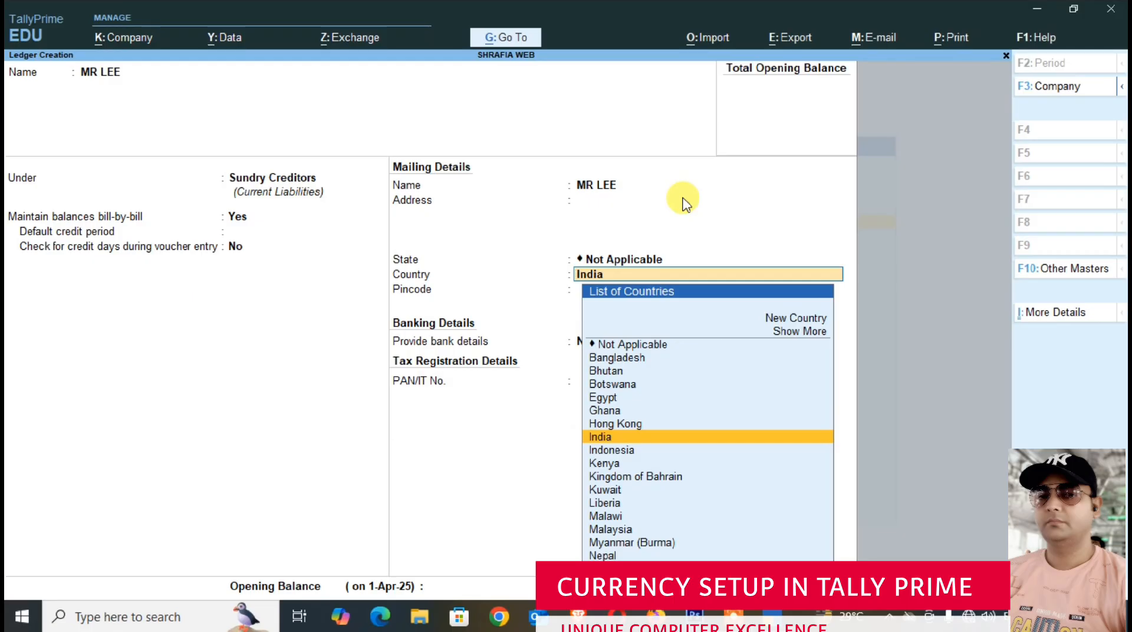
type("UN")
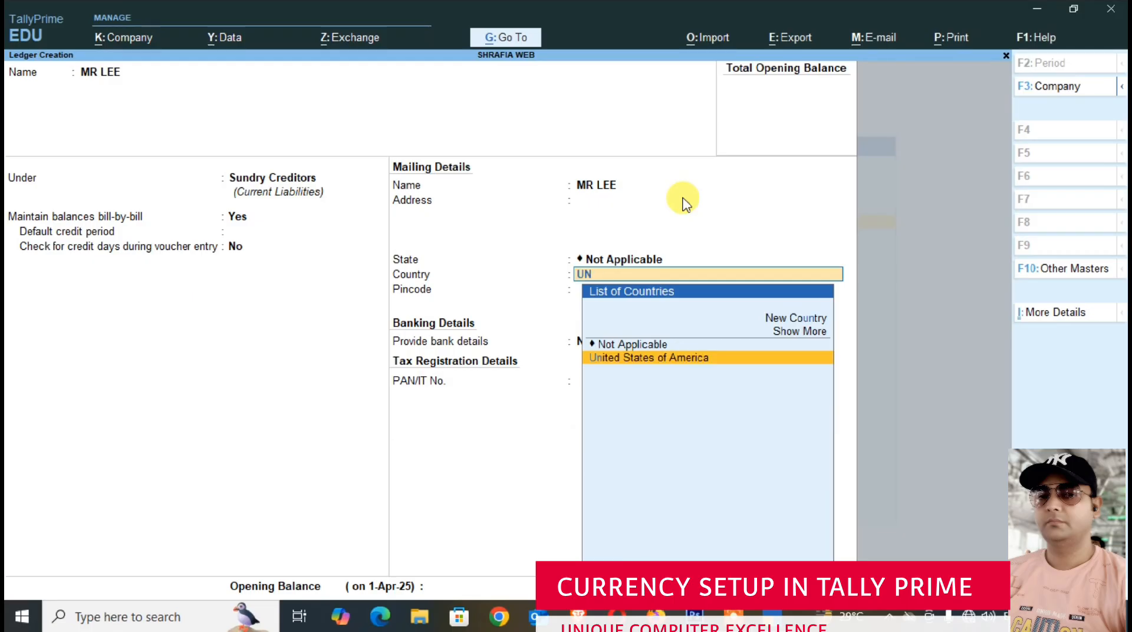
key("Return")
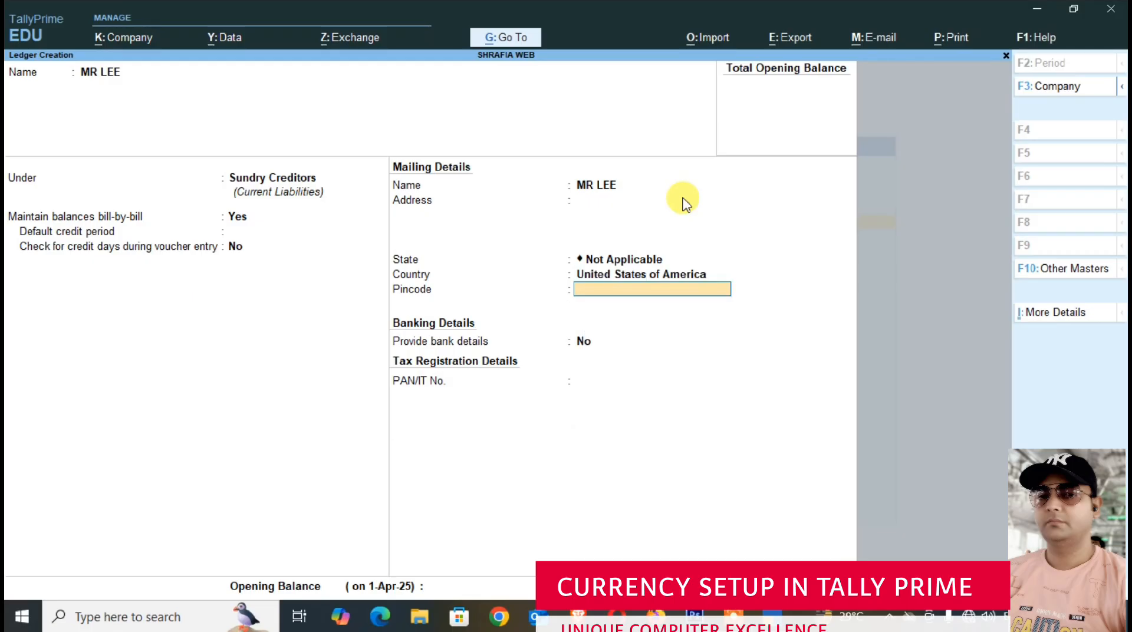
- Save the supplier ledger with the pincode, PAN and opening balance blank and bank details set to No
key("Return")
key("Return")
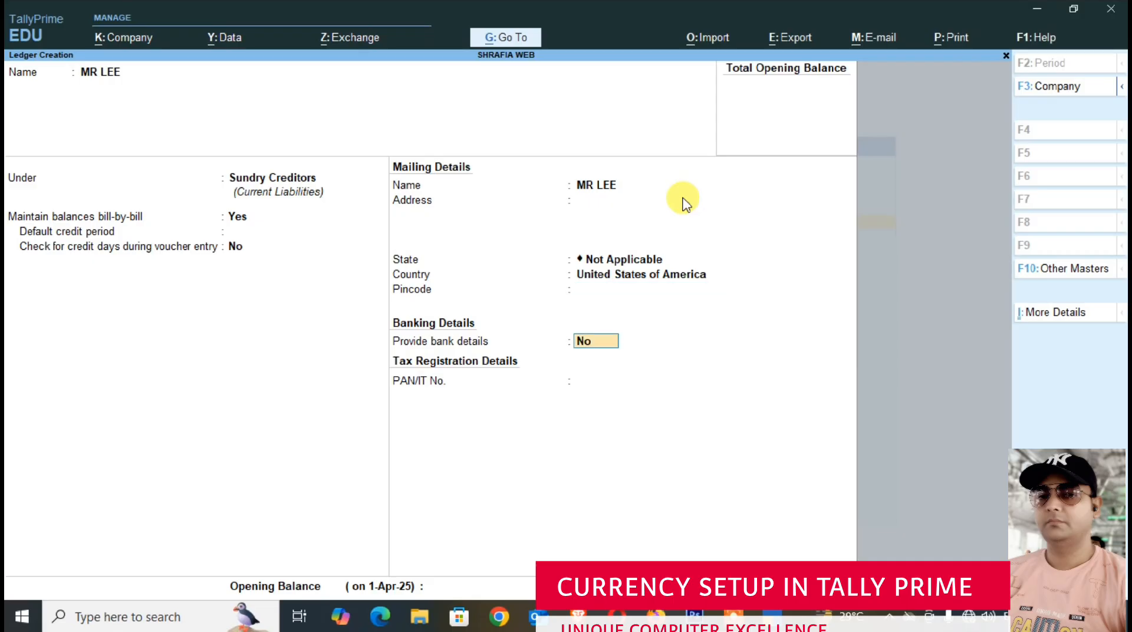
key("Return")
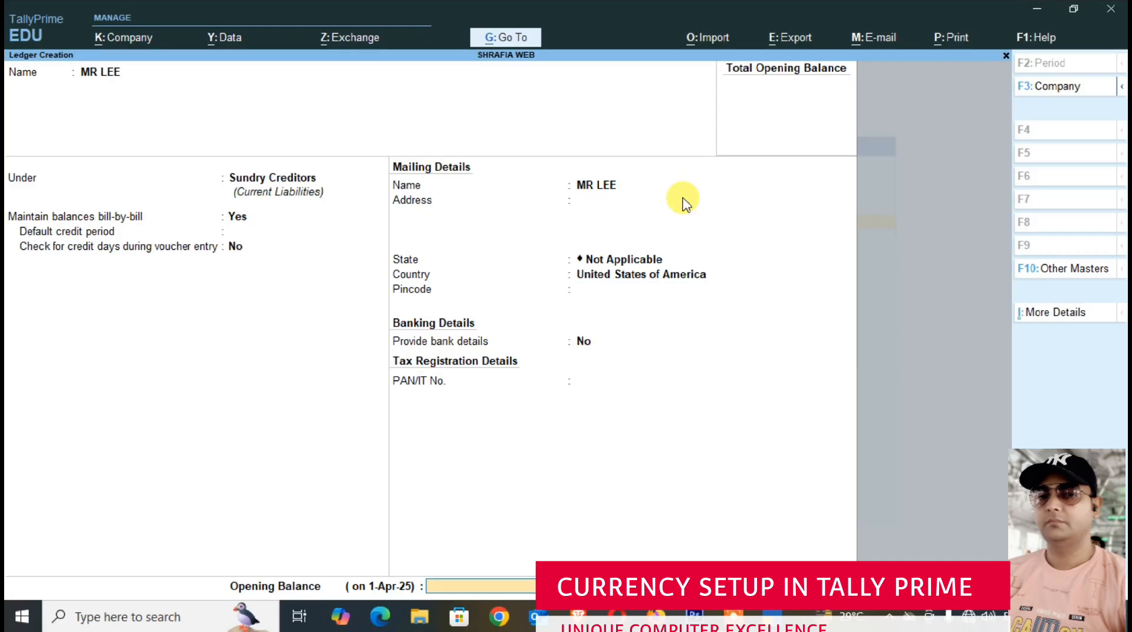
key("ctrl")
key("ctrl+a")
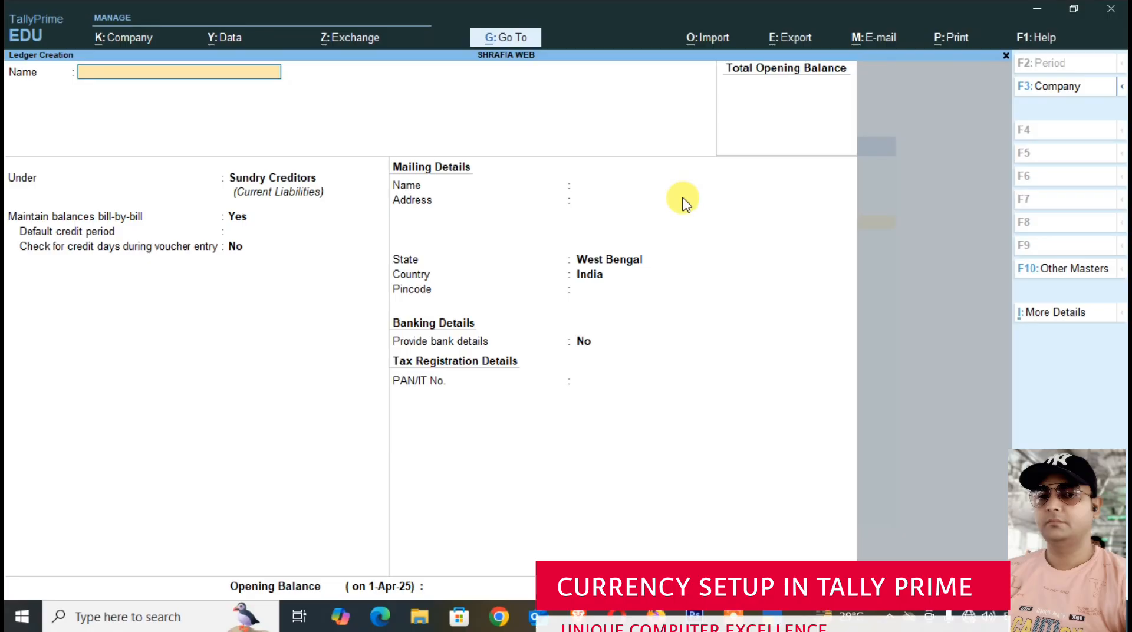
- Enter the customer's name for a new ledger under Sundry Debtors, keeping bill-by-bill balances on and leaving the credit period and address blank
type("MR")
key("BackSpace")
type("CHARLEE")
key("Return")
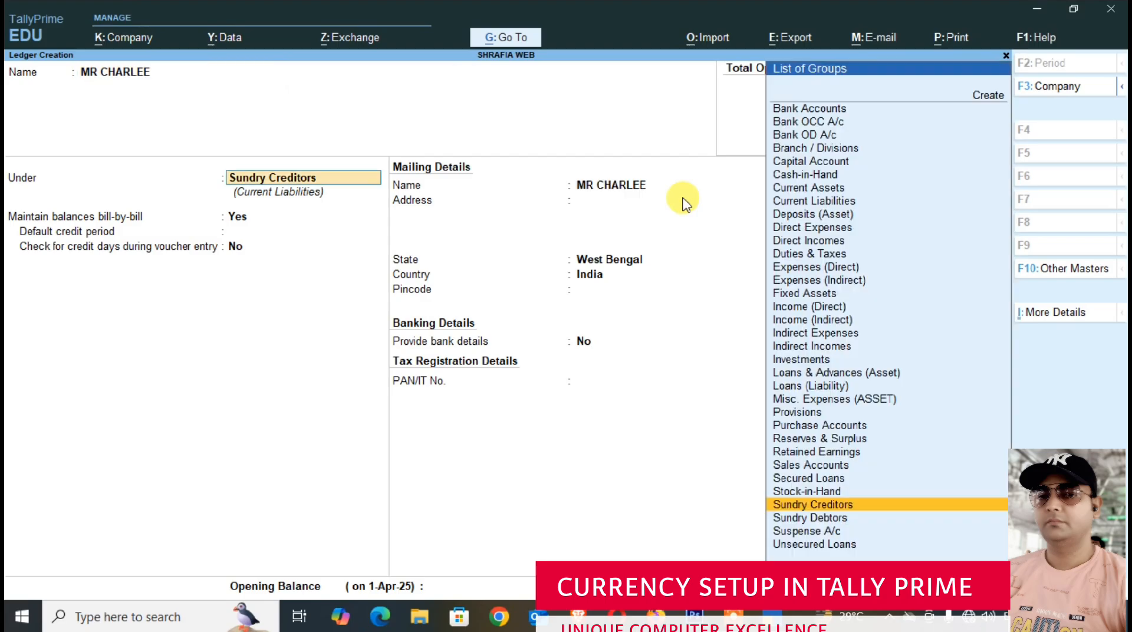
key("Down")
key("Return")
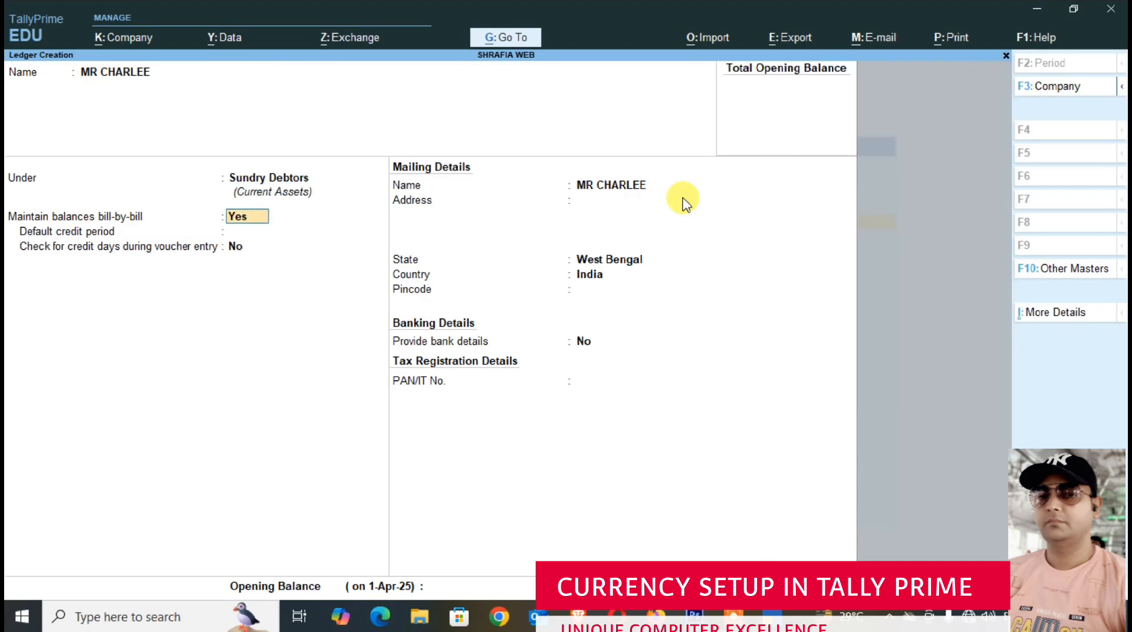
key("Return")
key("Return")
key("Return")
key("Return")
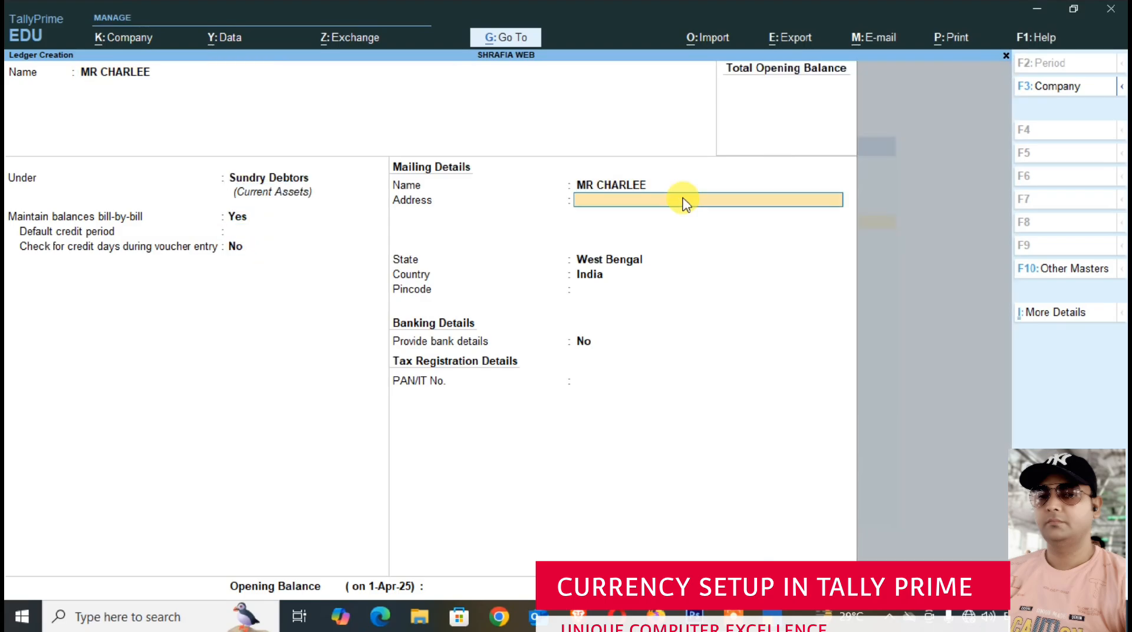
key("Return")
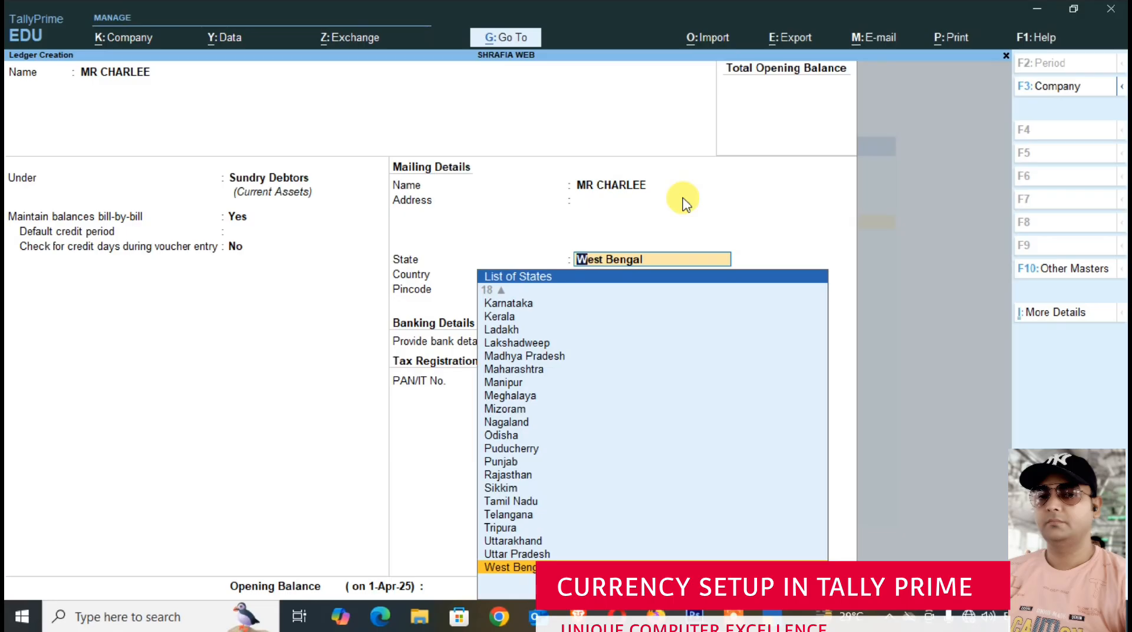
- Set the customer's state to Not Applicable and the country to United States of America
key("Up")
key("Up")
key("Up")
key("Up")
key("Up")
key("Up")
key("Up")
key("Up")
key("Up")
key("Up")
key("Up")
key("Up")
key("Up")
key("Up")
key("Up")
key("Up")
key("Up")
key("Up")
key("Up")
key("Up")
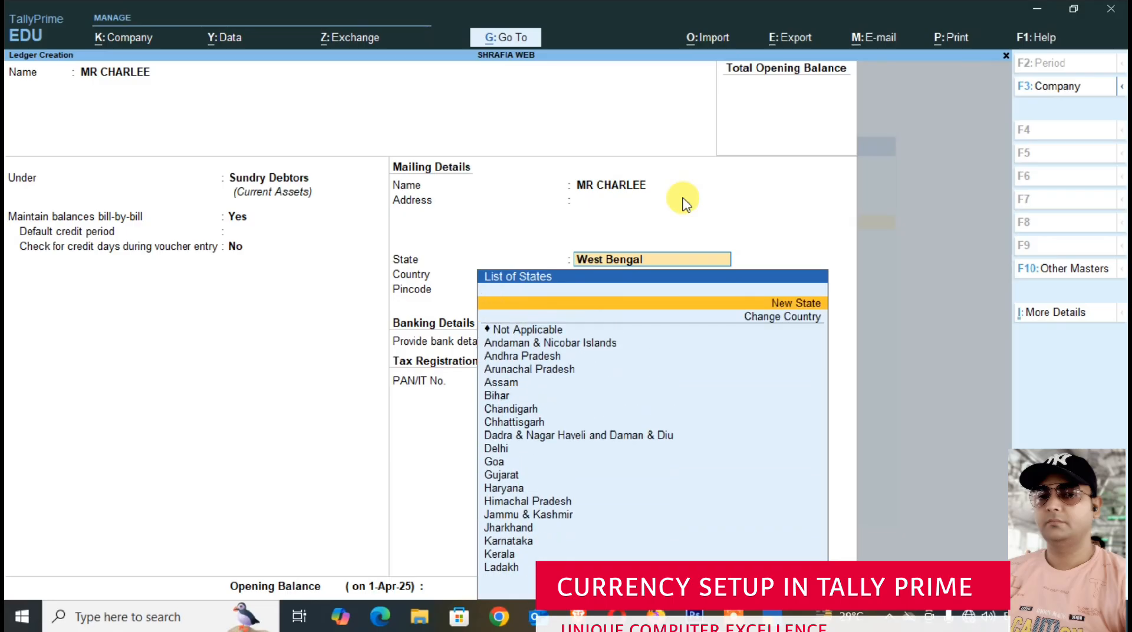
key("Down")
key("Down")
key("Return")
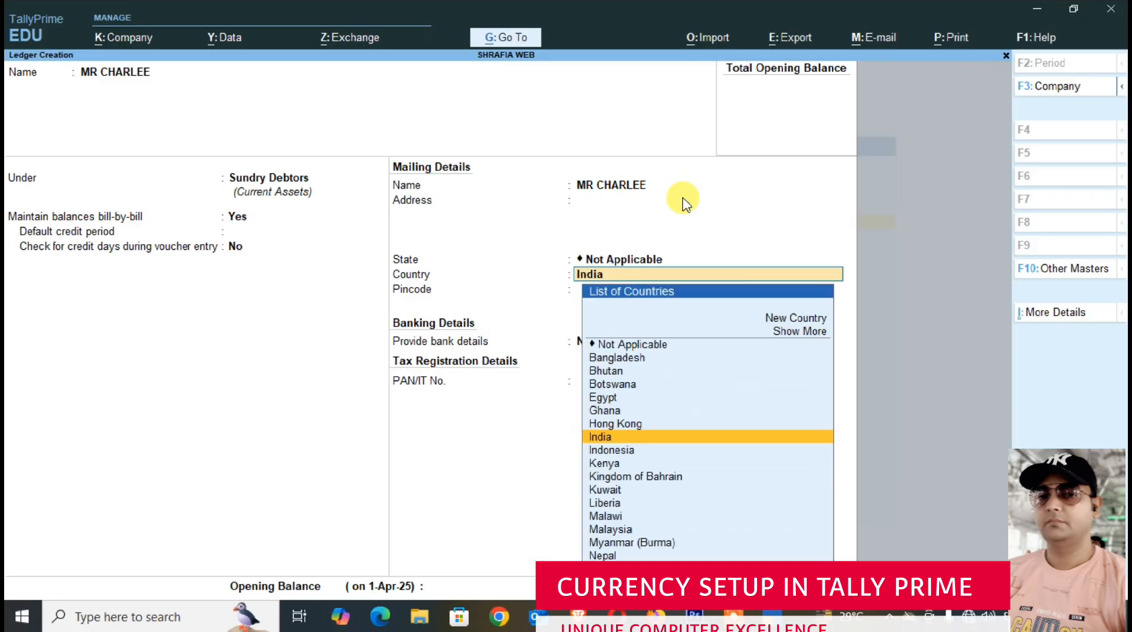
type("UNI")
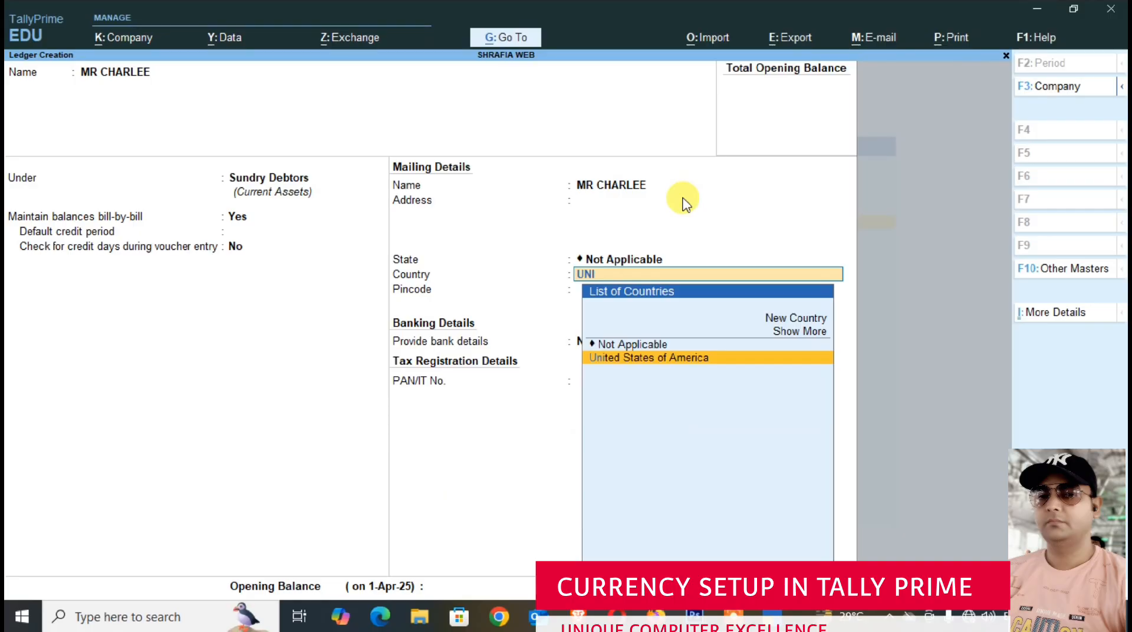
key("Return")
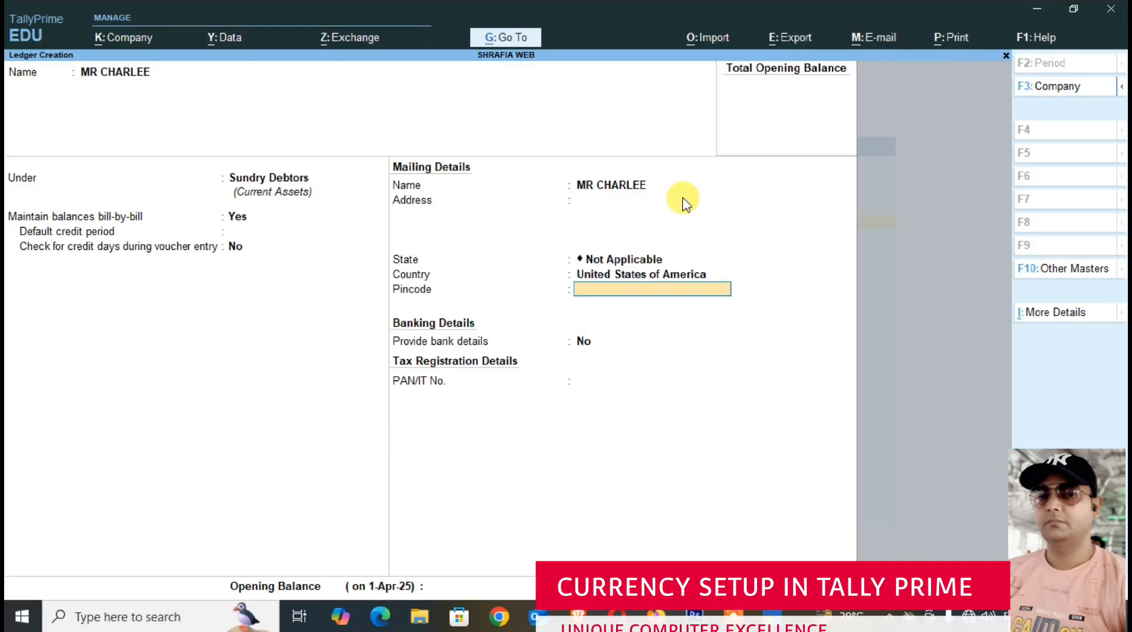
- Save the customer ledger with the pincode blank and bank details set to No, and return to the list of masters
key("Return")
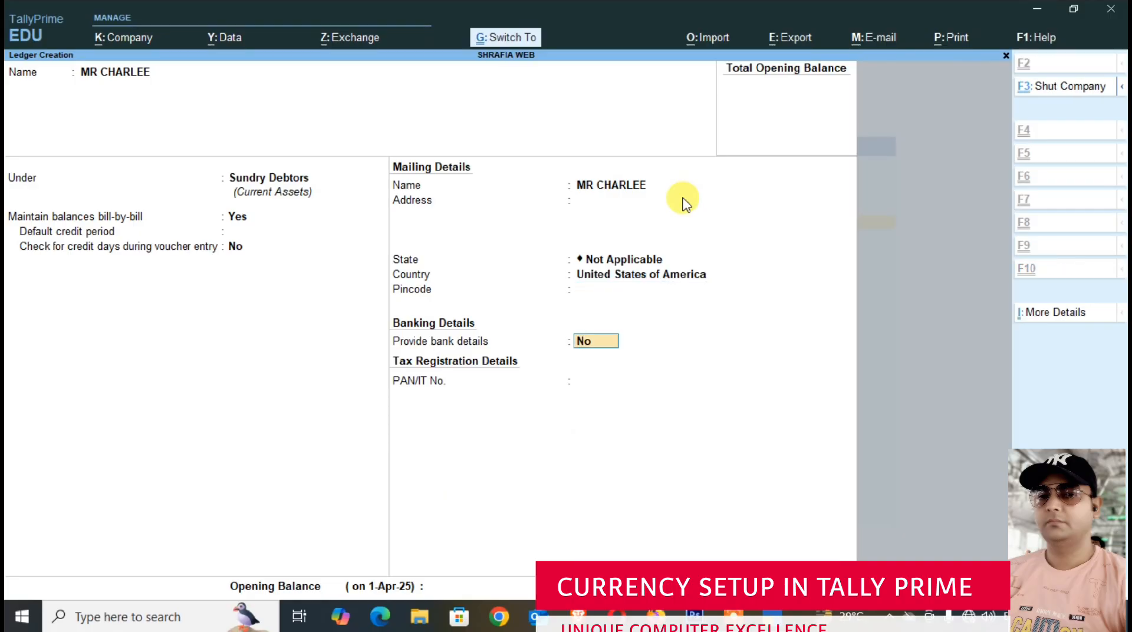
key("ctrl+a")
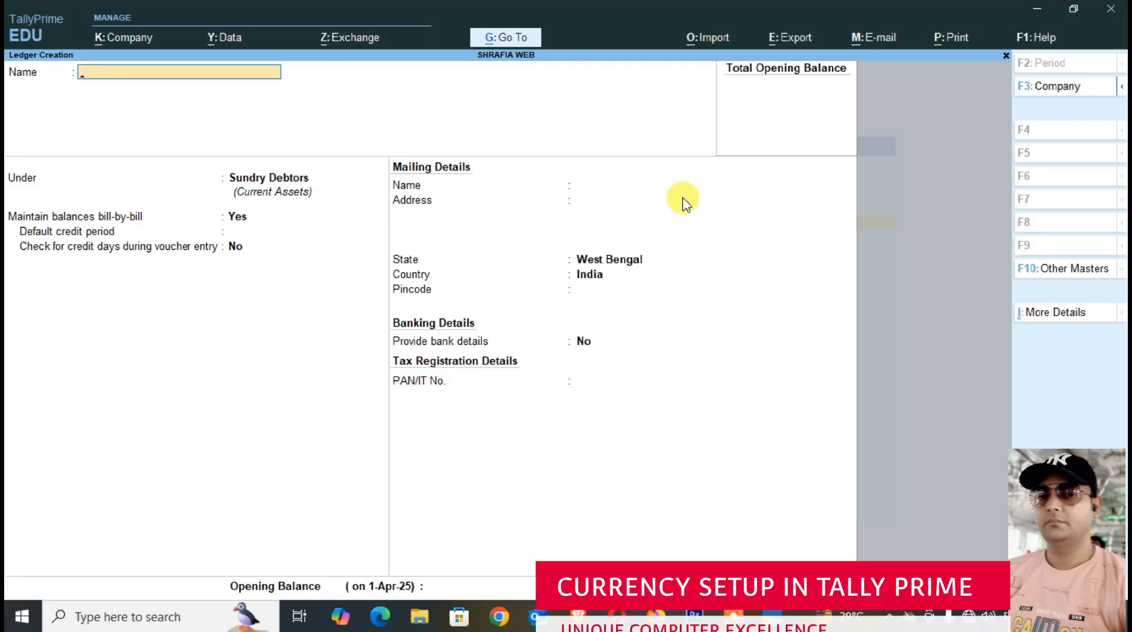
key("Escape")
key("y")
key("Escape")
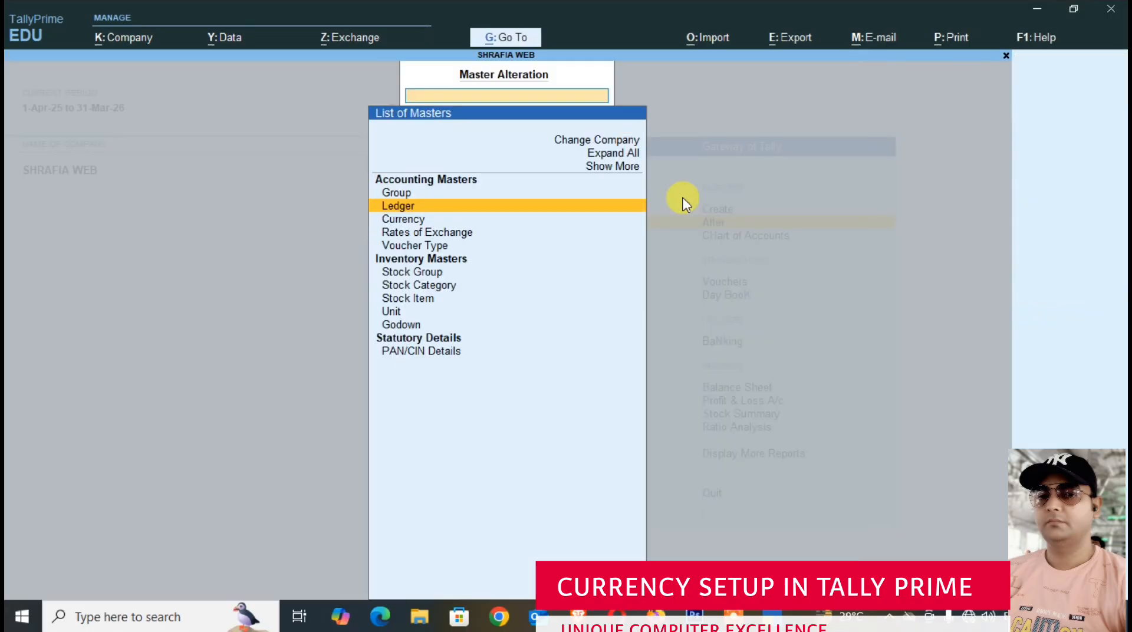
- Start a new stock group named MOBILE PHONE under Primary
key("Down")
key("Down")
key("Down")
key("Down")
key("Down")
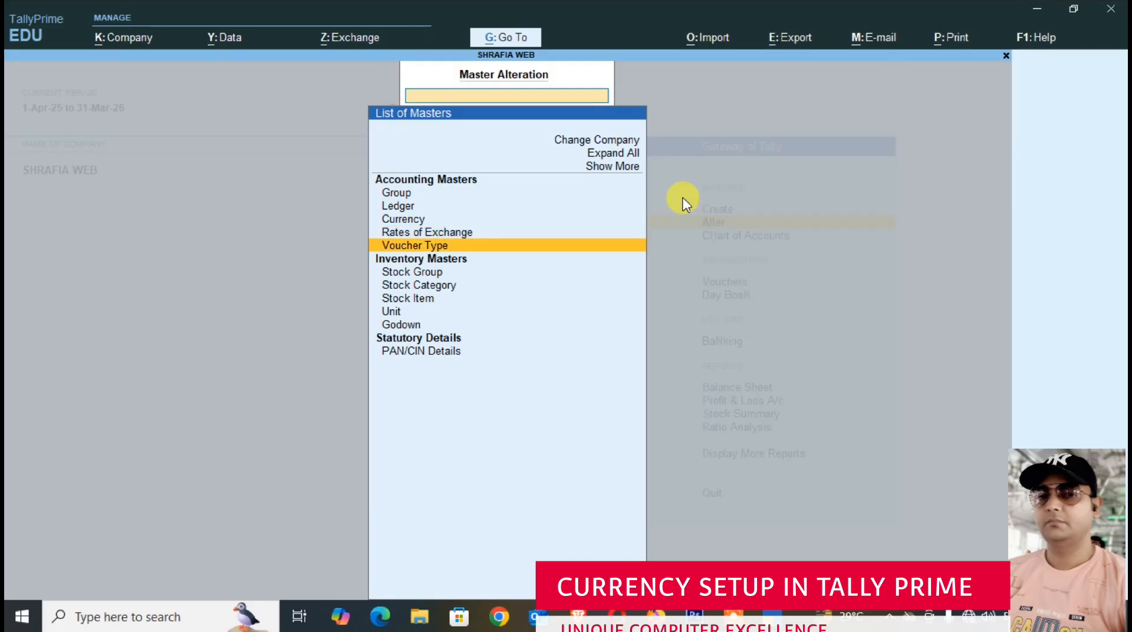
key("Return")
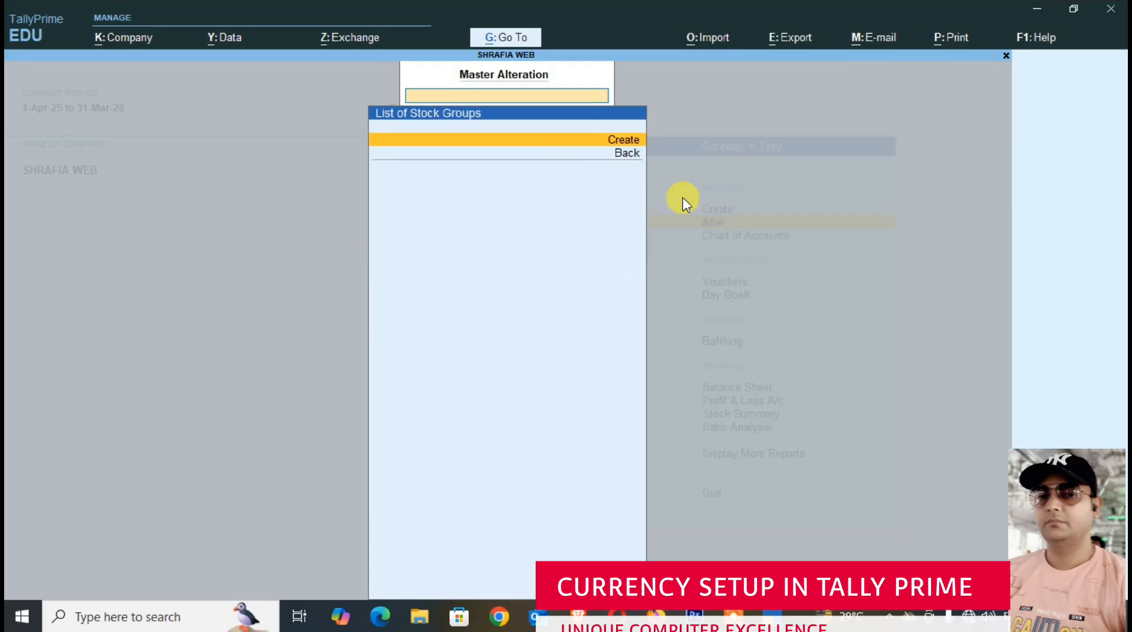
key("Return")
type("MOB")
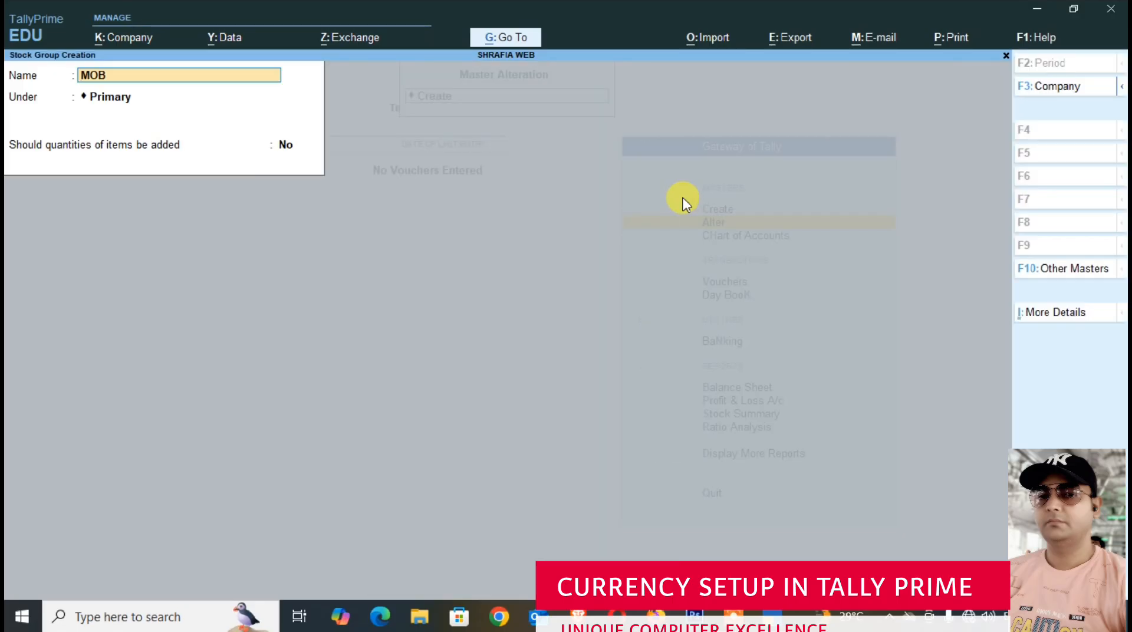
type("ILE PHONE")
key("Return")
- Set the quantities of the stock group's items to be added, save the group and return to the list of masters
key("Return")
type("Y")
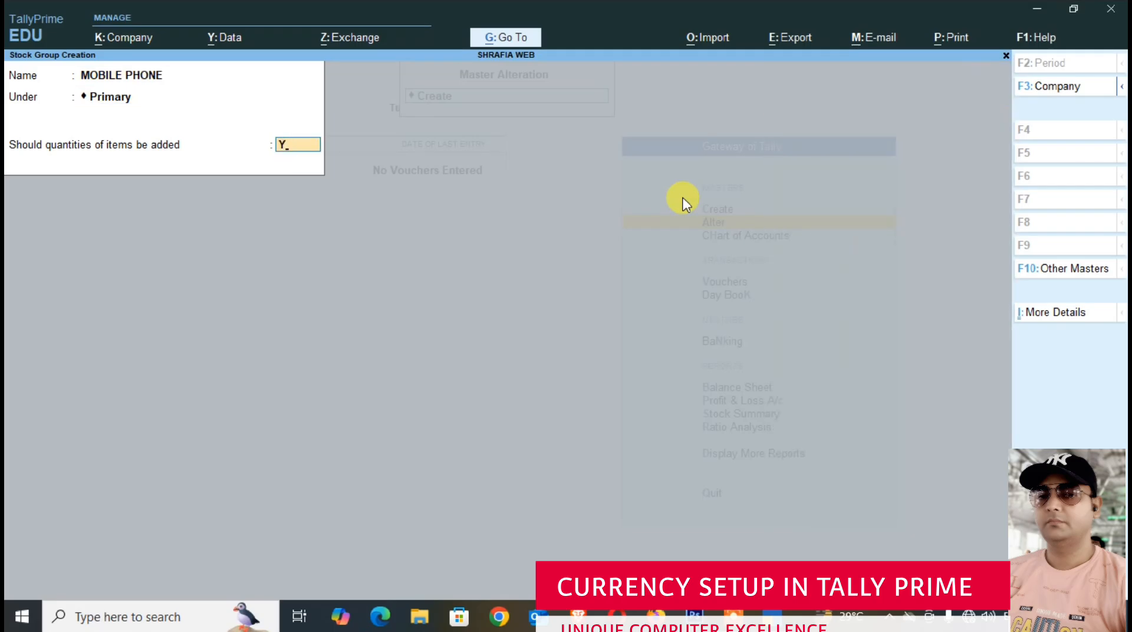
key("Return")
key("Return")
key("Escape")
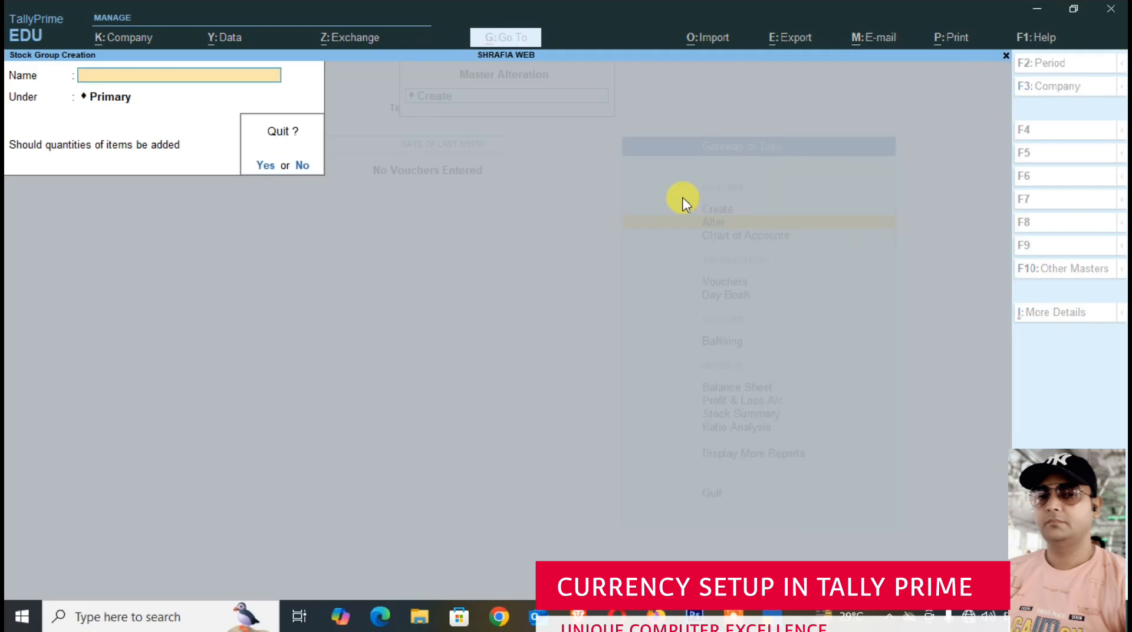
key("Return")
key("Escape")
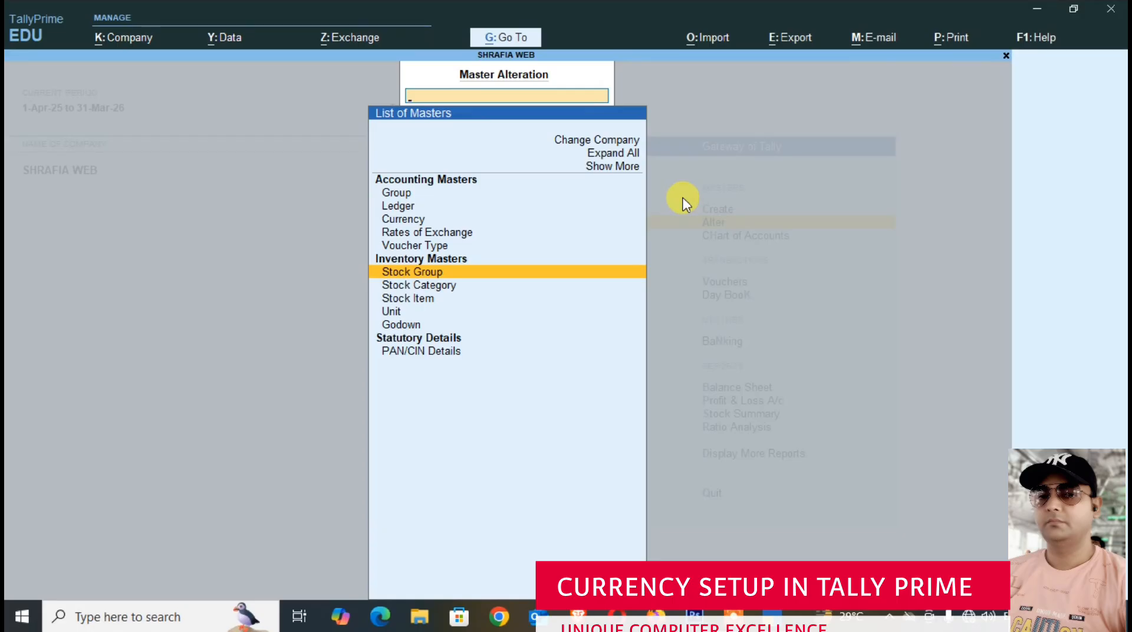
- Start a new simple unit with the symbol NOS and the formal name NUMBERS
key("Down")
key("Down")
key("Down")
key("Return")
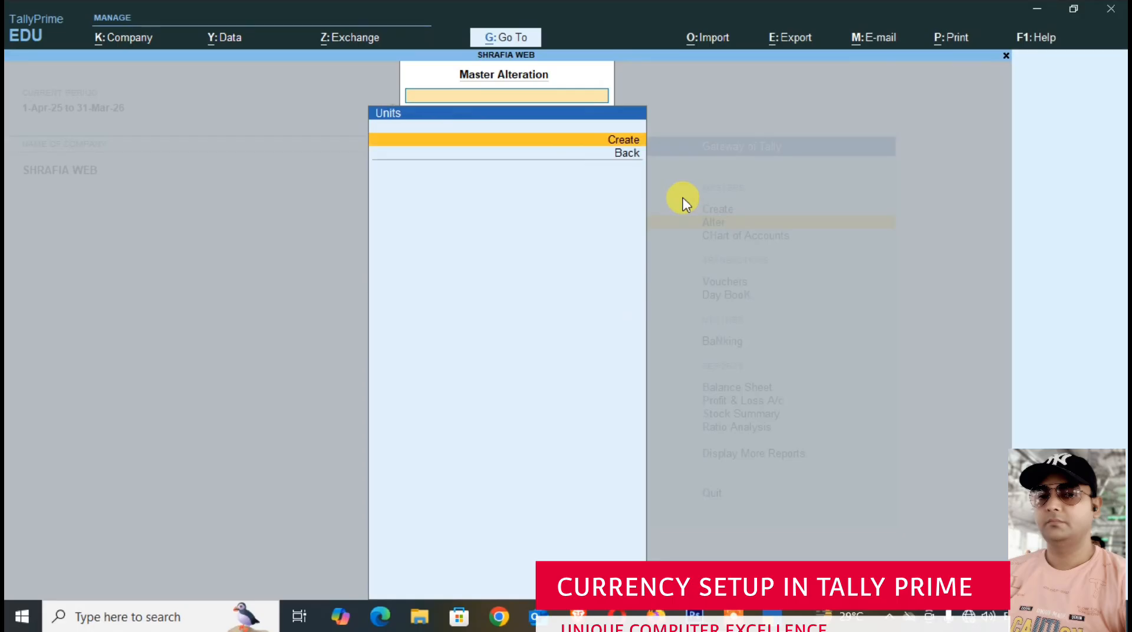
key("Return")
type("NOS")
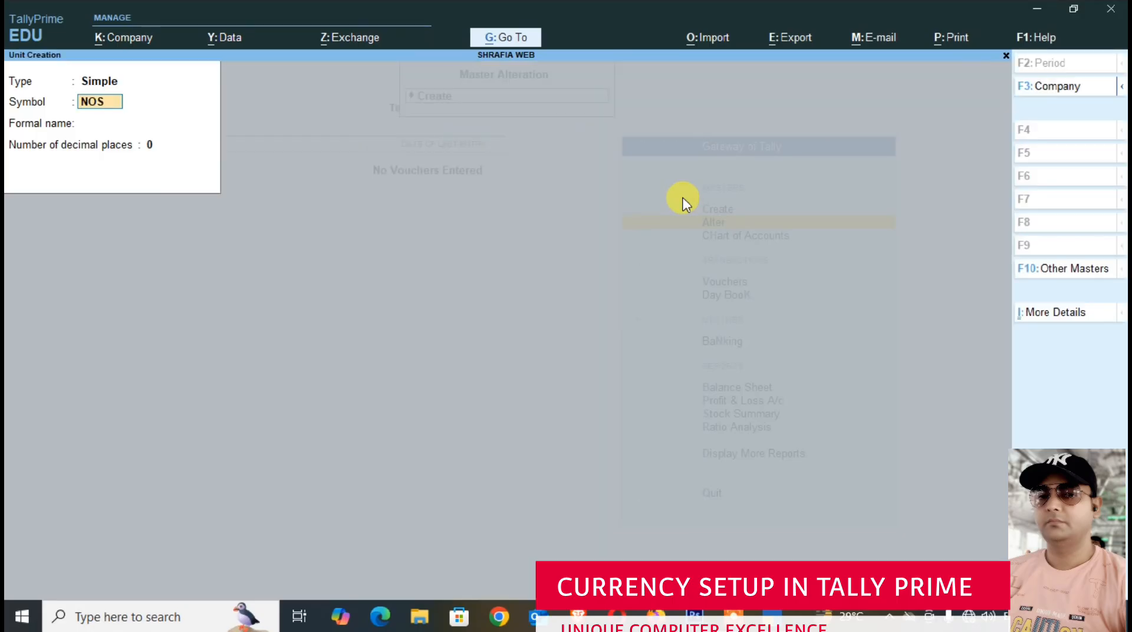
key("Return")
type("NUMBERS")
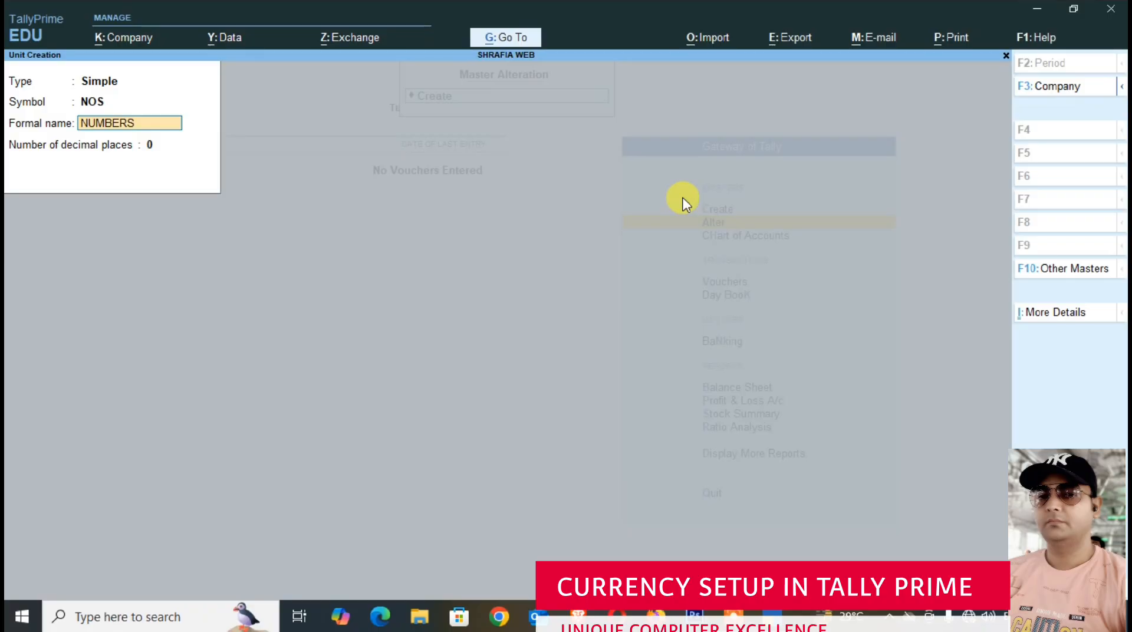
- Save the NOS unit with 0 decimal places and return to the list of masters
key("Return")
key("Return")
key("Return")
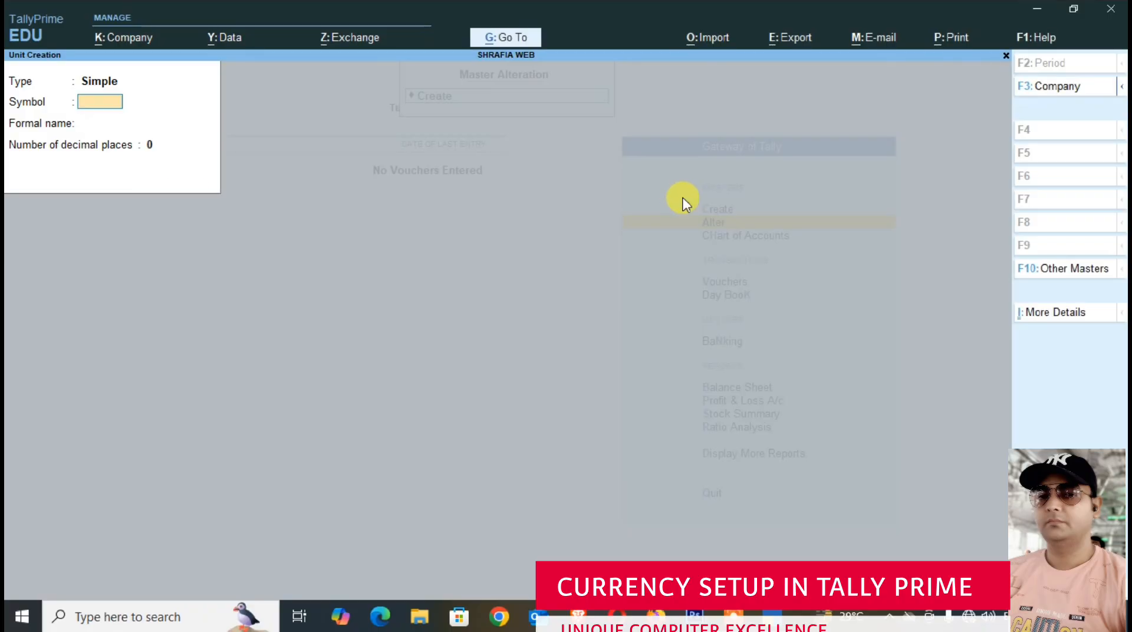
key("Escape")
key("Return")
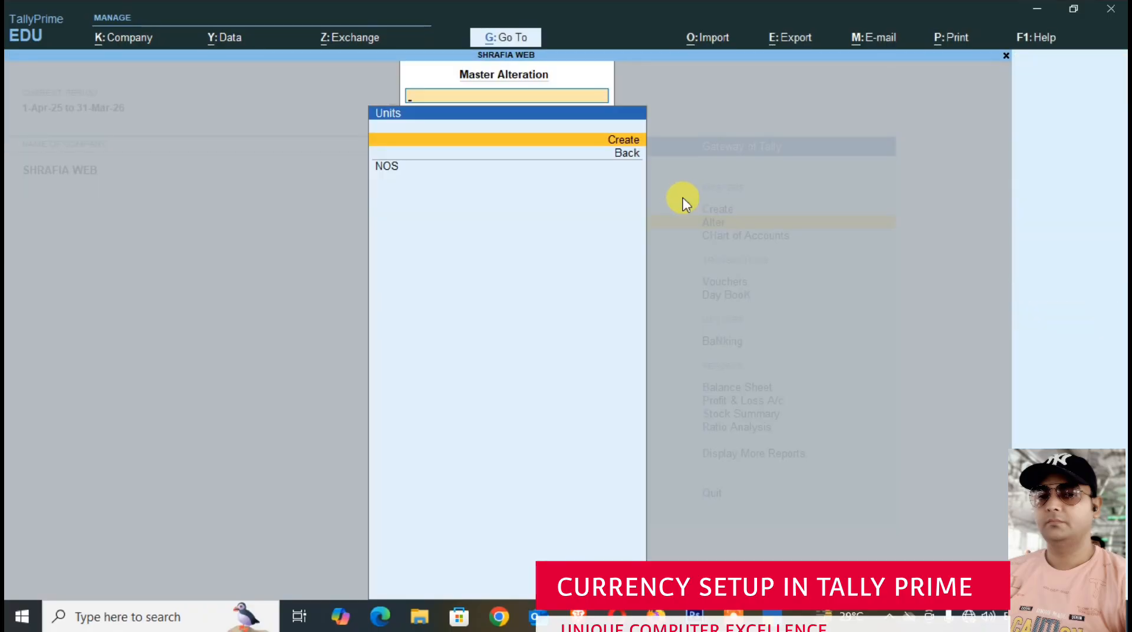
key("Escape")
- Start a new stock item named SAMSUNG MOBILE, keeping default ledgers for invoicing at No
key("Up")
key("Up")
key("Down")
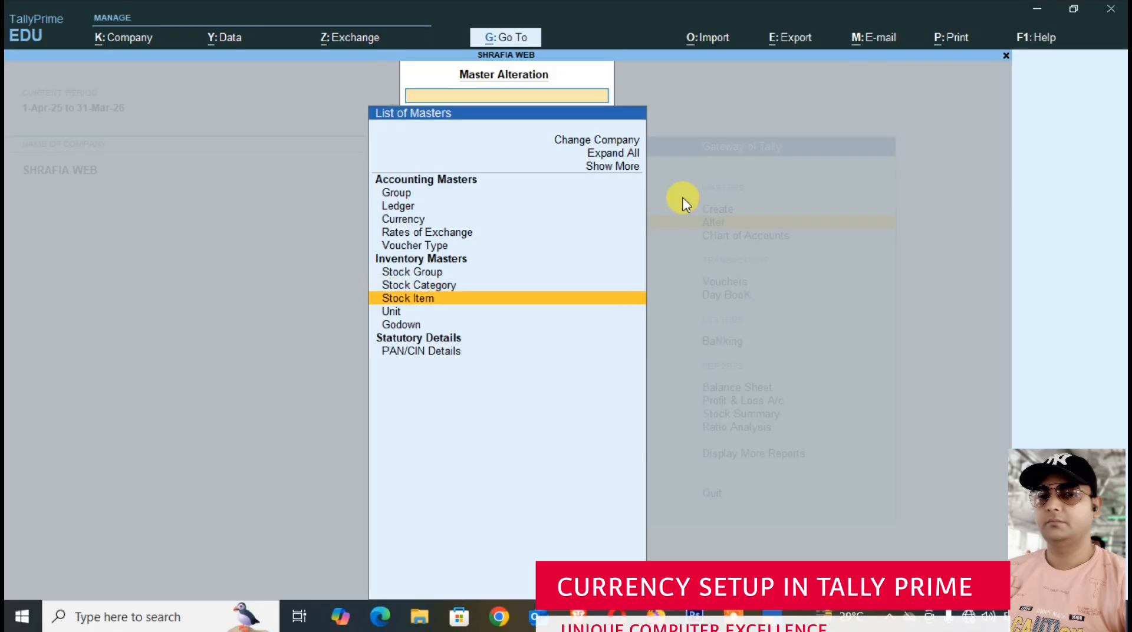
key("Return")
key("Down")
key("Up")
key("Return")
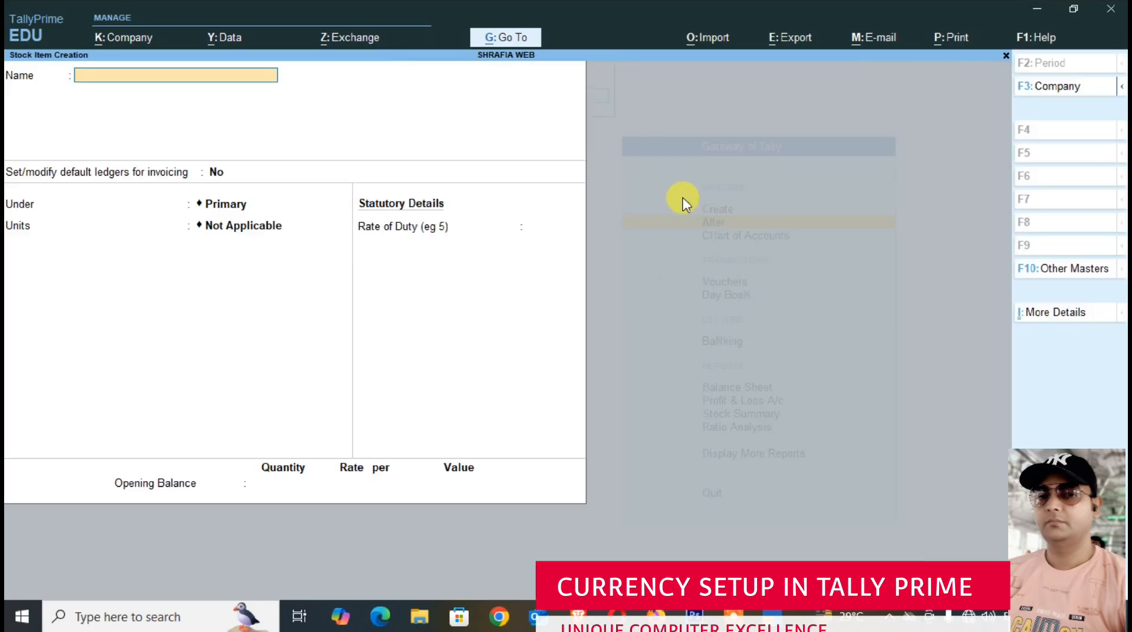
type("SAMSUNG MOBILE")
key("Return")
- Put the stock item under the MOBILE PHONE group with NOS as its unit and alternate units Not Applicable
key("Return")
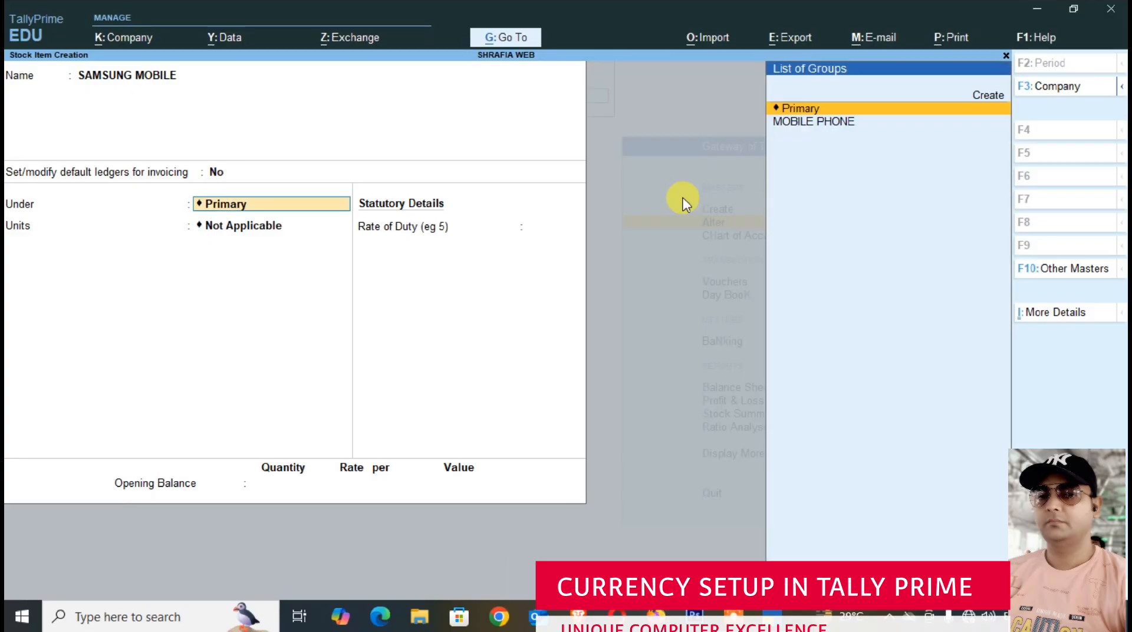
key("Down")
key("Return")
key("Down")
key("Return")
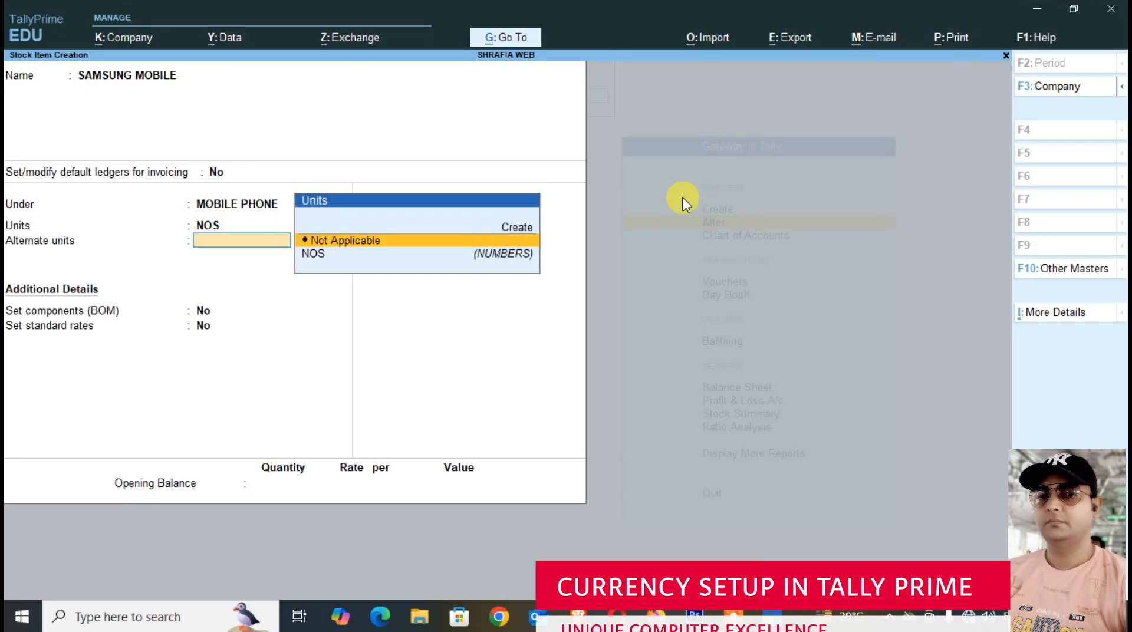
key("Return")
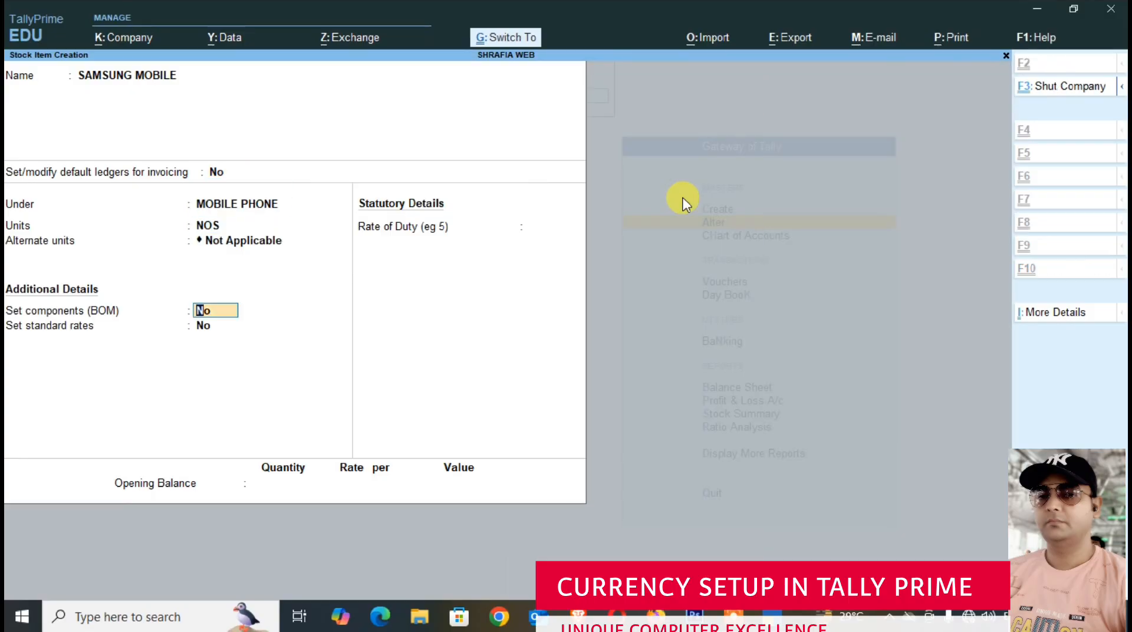
- Save the stock item with components and standard rates at No, and return to the Gateway of Tally
key("ctrl+a")
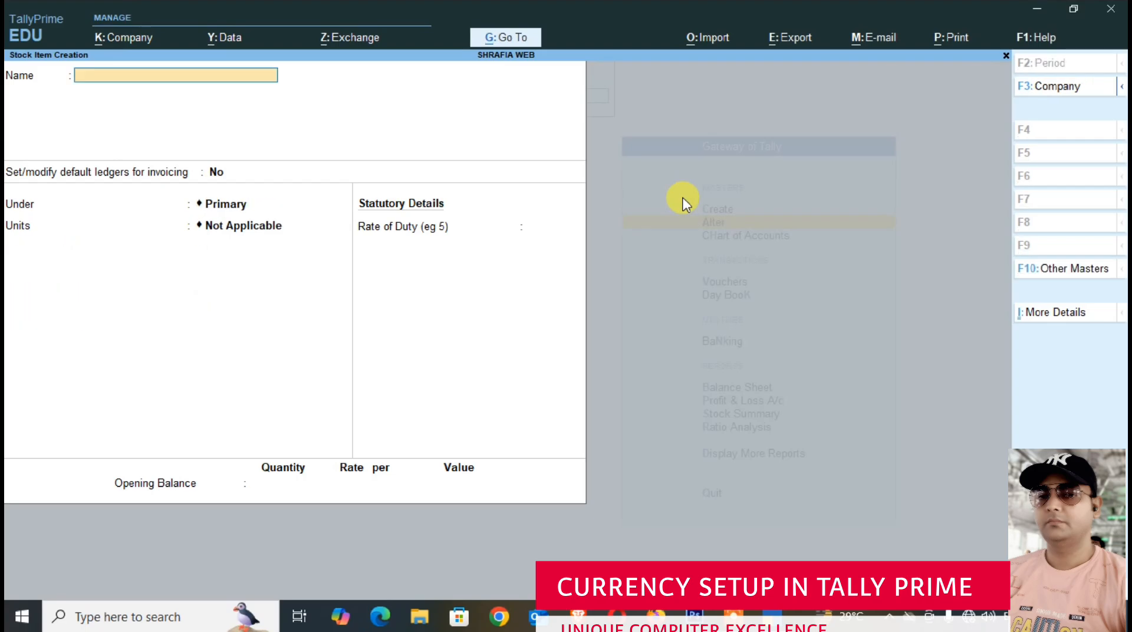
key("Escape")
key("y")
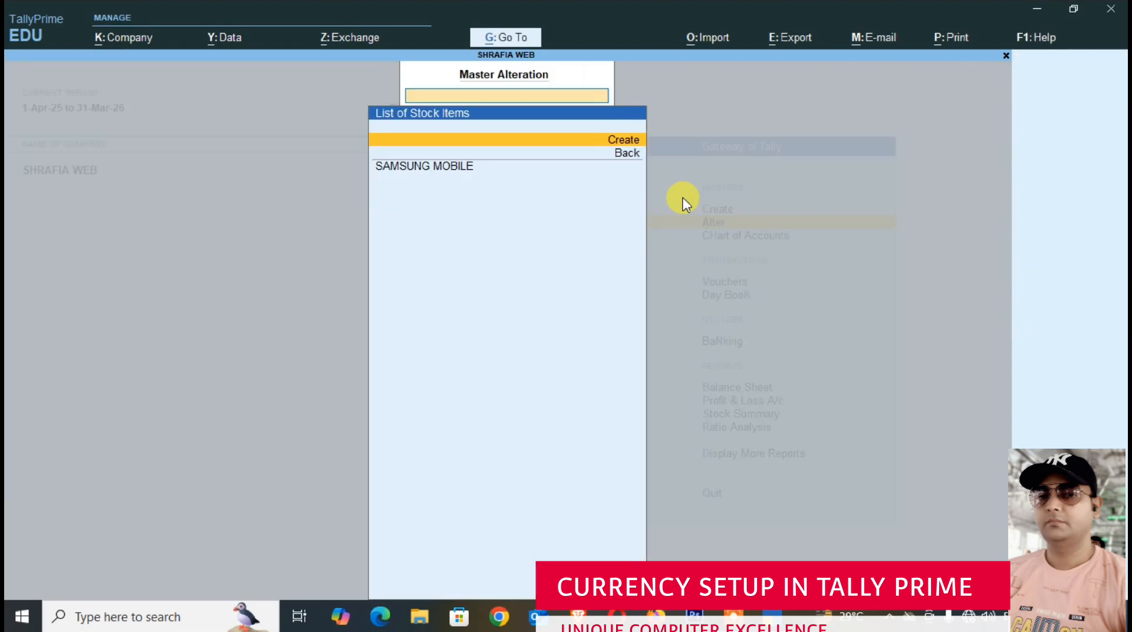
key("Escape")
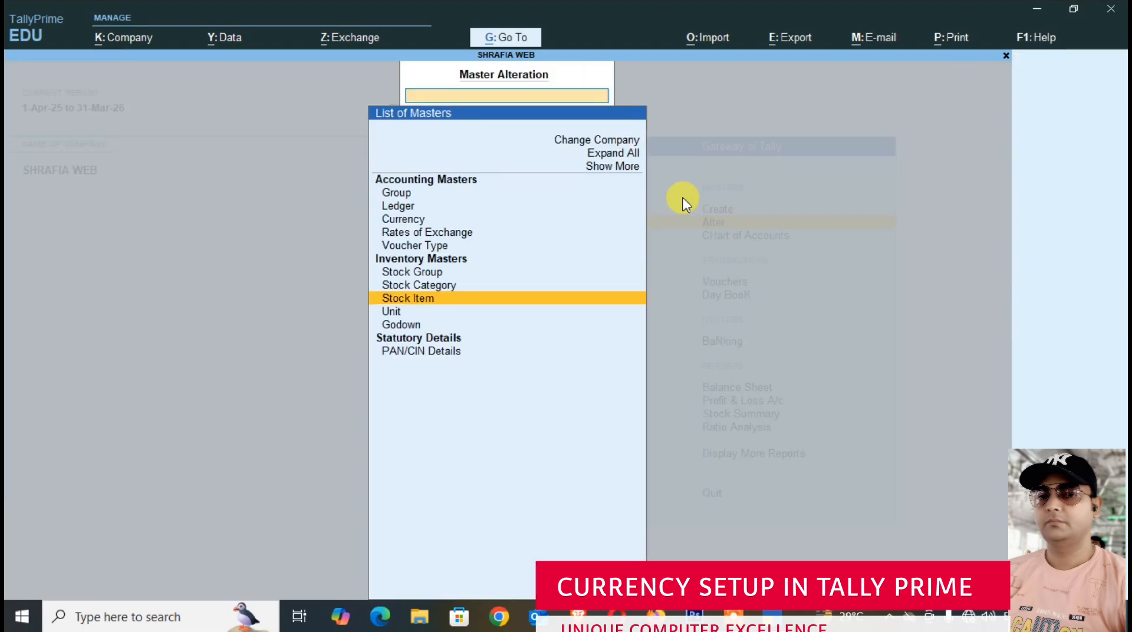
key("Escape")
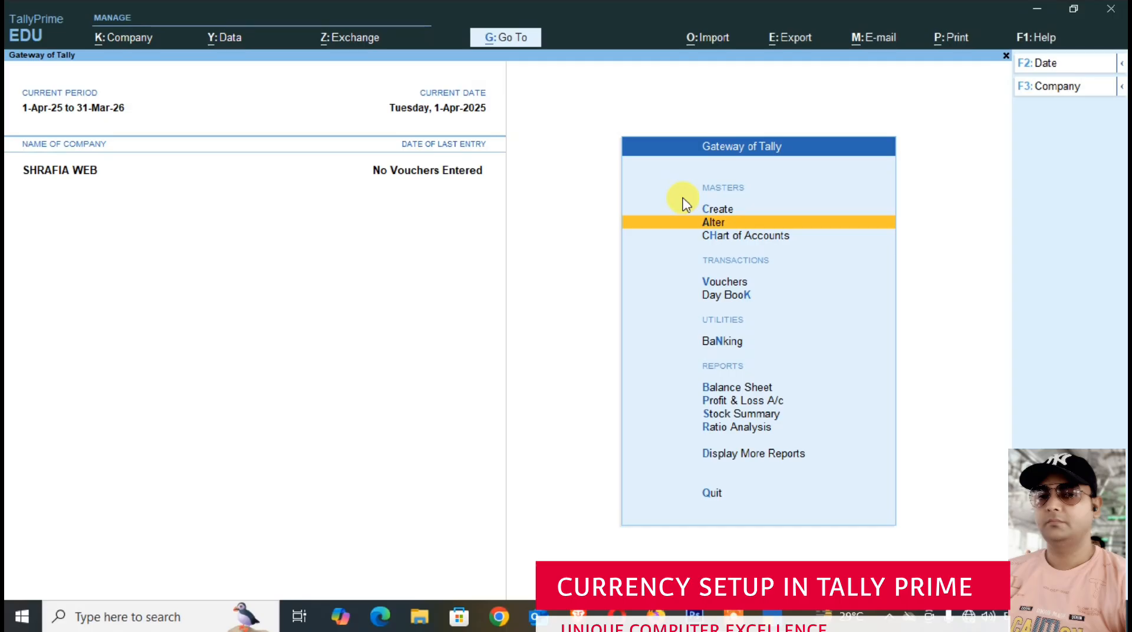
- Start a purchase voucher with supplier invoice number PB/001 dated 1-Apr-25
key("Down")
key("Down")
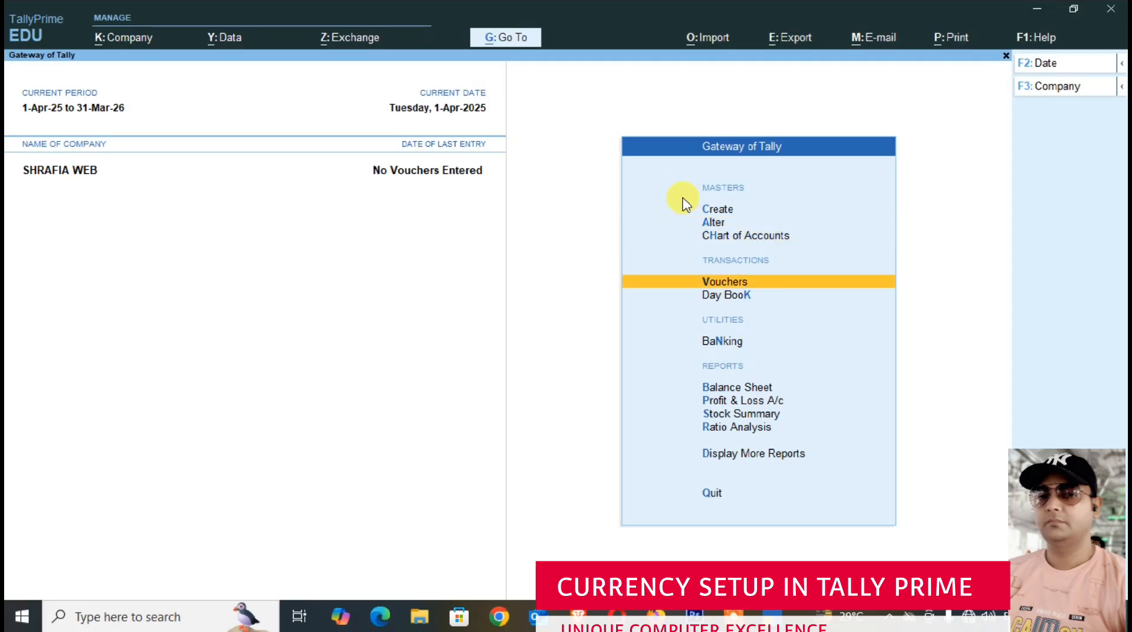
key("Return")
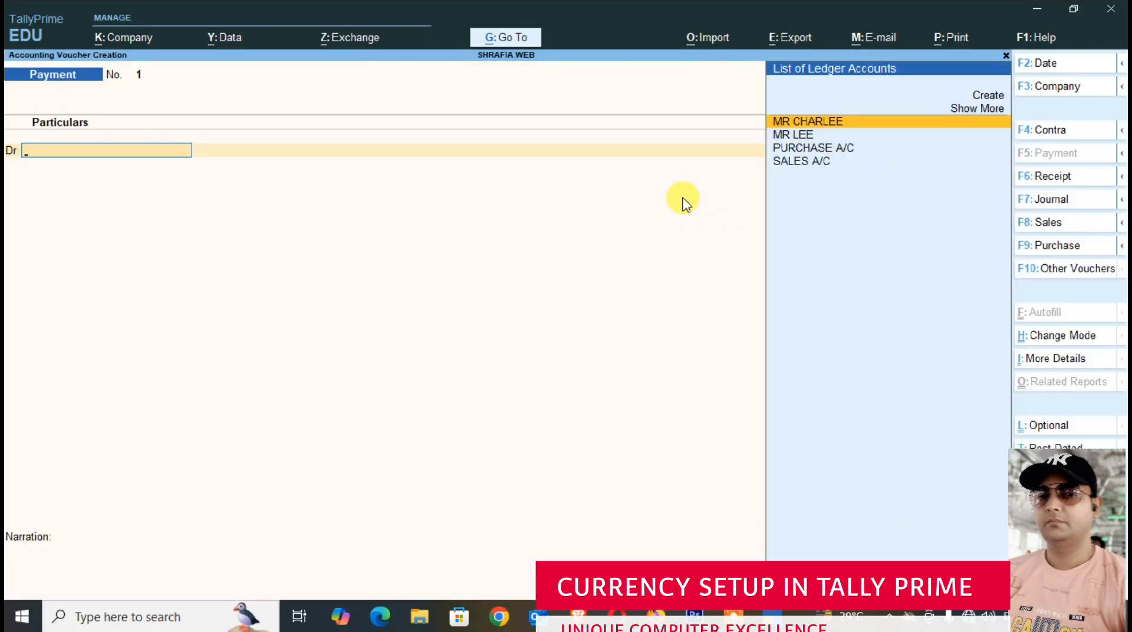
left_click(1056, 246)
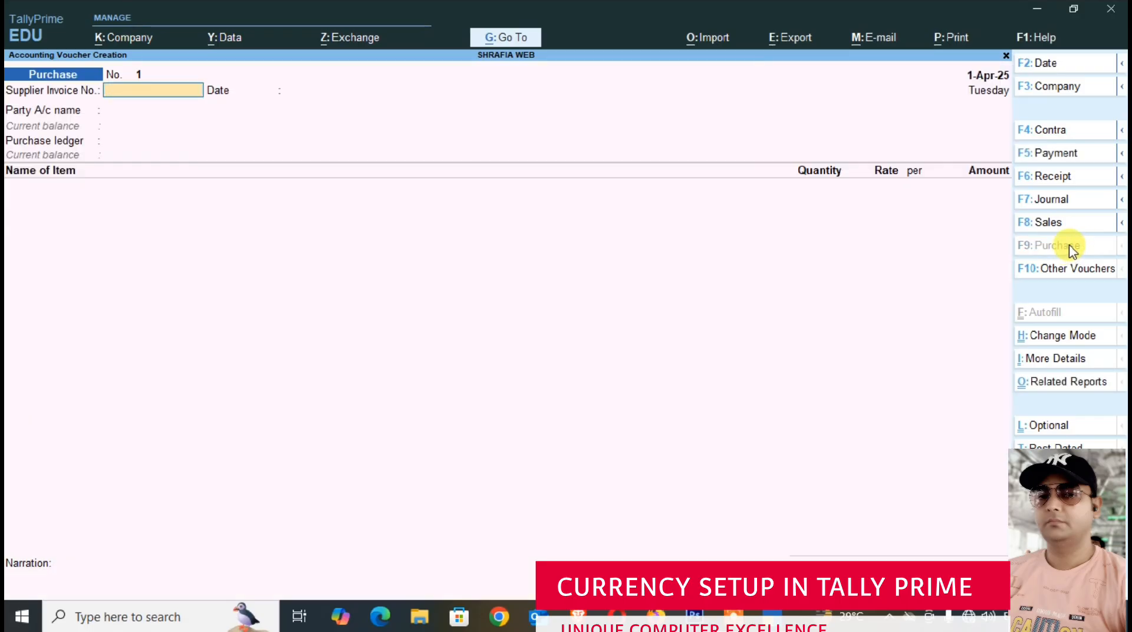
type("PB/001")
key("Return")
key("Return")
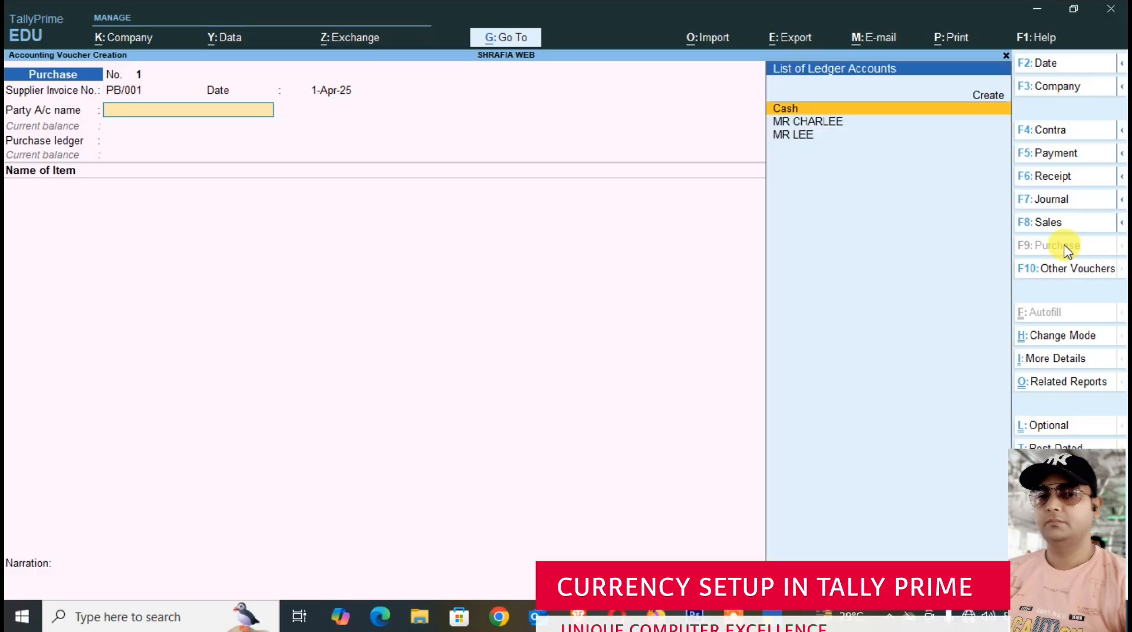
- Choose the foreign supplier as the voucher's party account, leaving the receipt details blank and accepting the party details
key("Down")
key("Down")
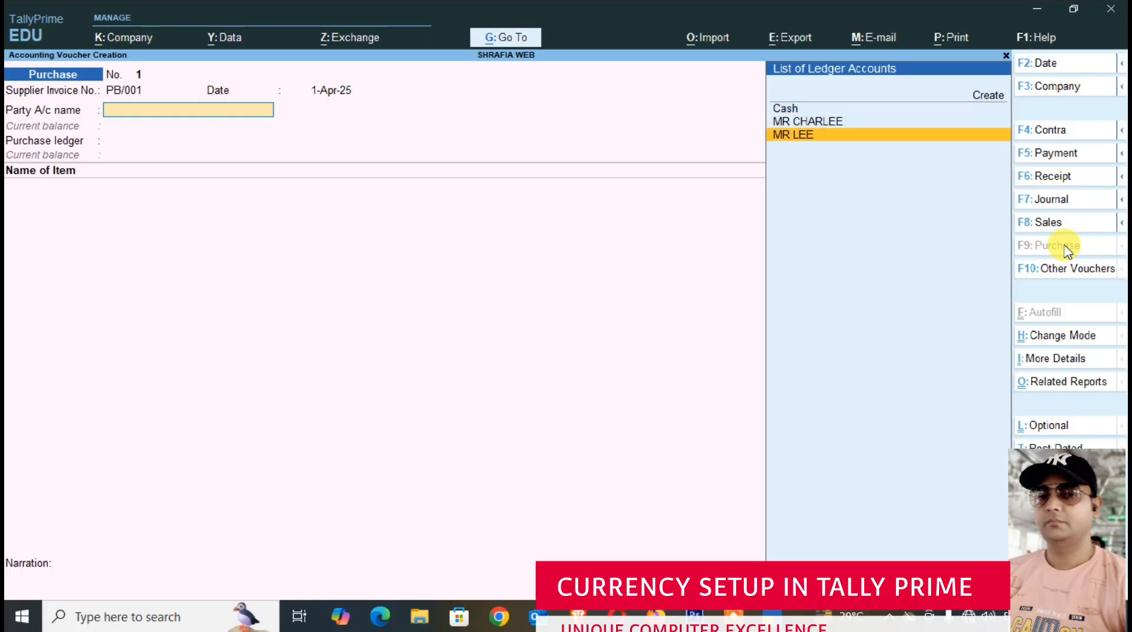
key("Return")
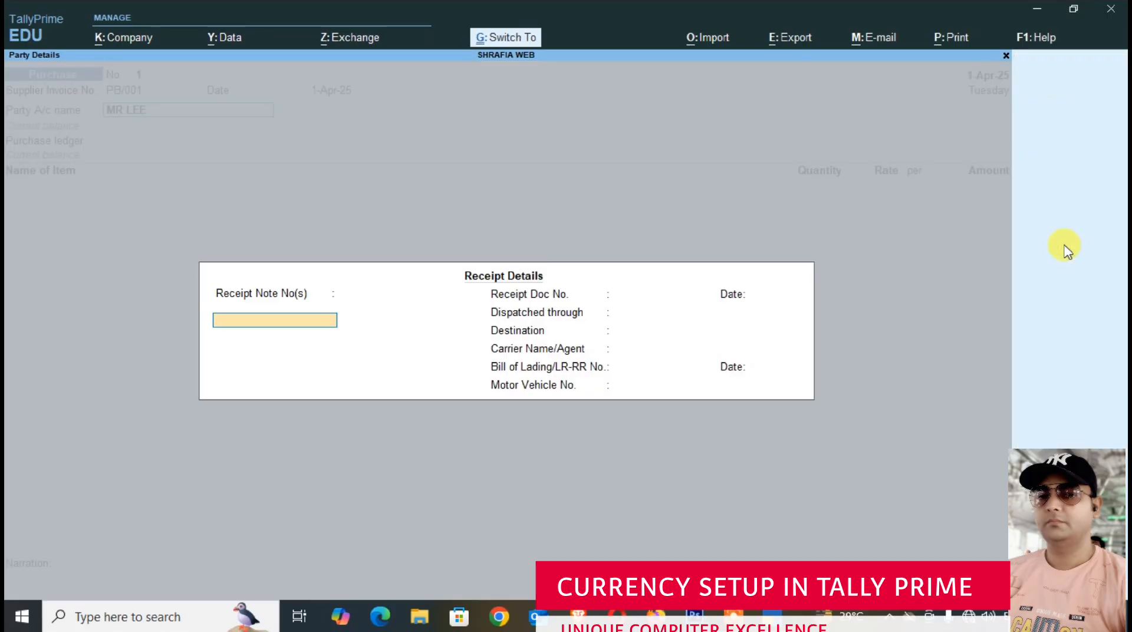
key("ctrl+a")
key("ctrl+a")
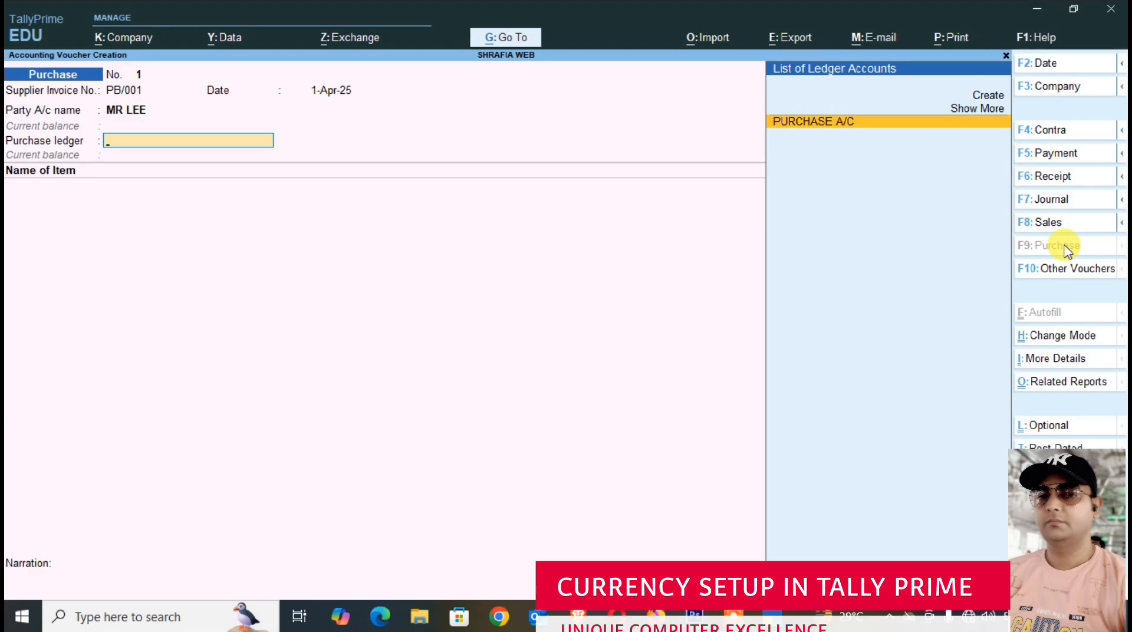
- Set PURCHASE A/C as the purchase ledger and add SAMSUNG MOBILE with a quantity of 10 NOS
key("Return")
type("SAM")
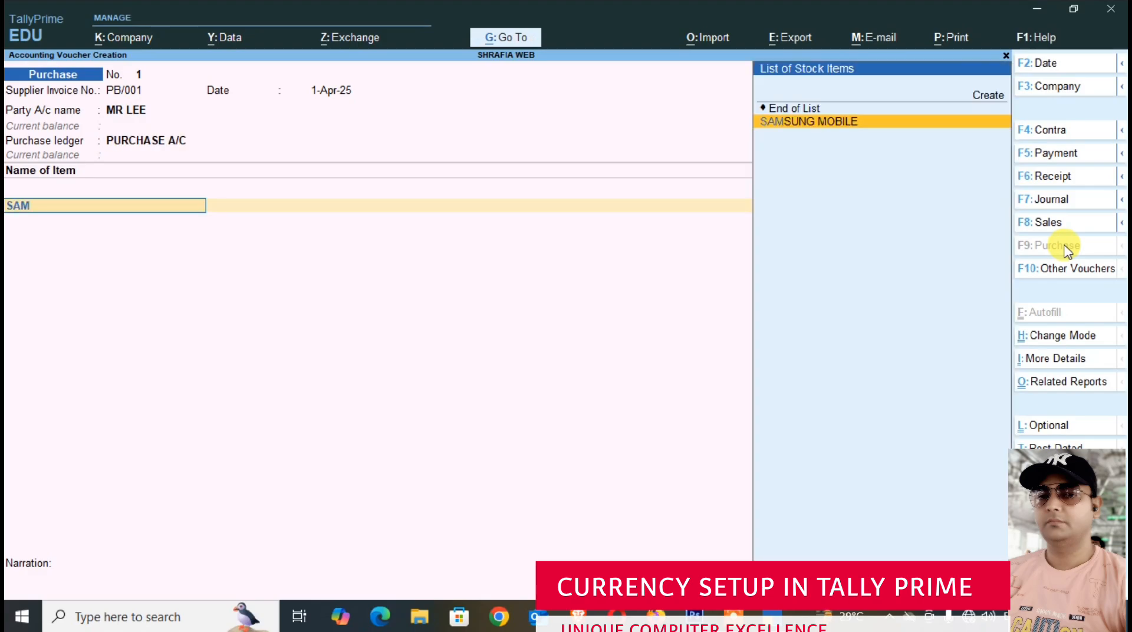
key("Return")
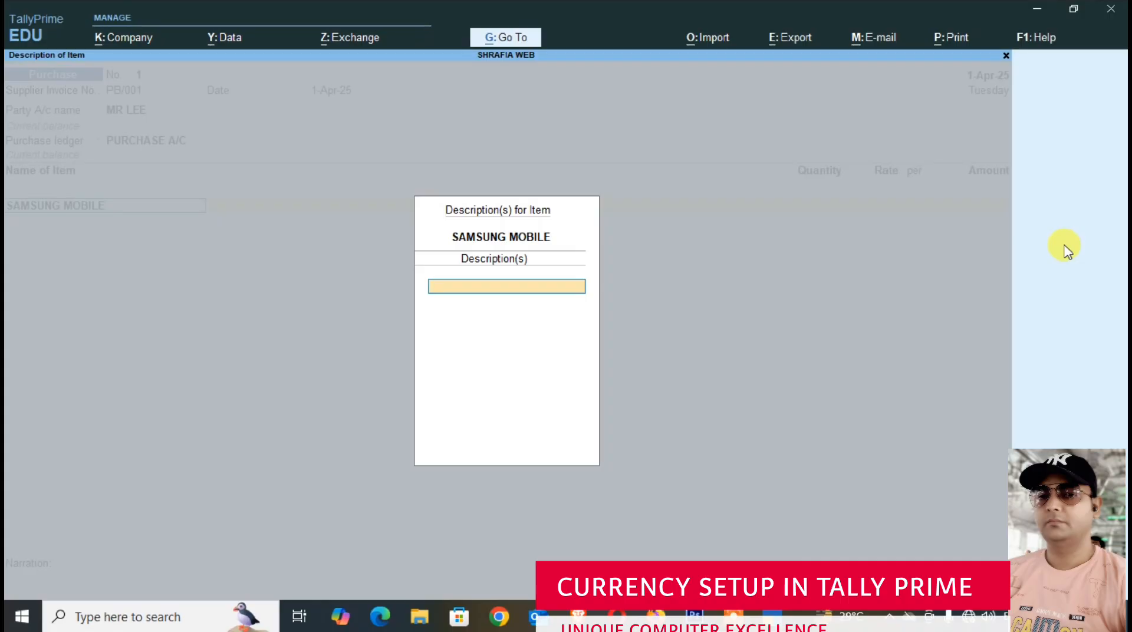
key("Return")
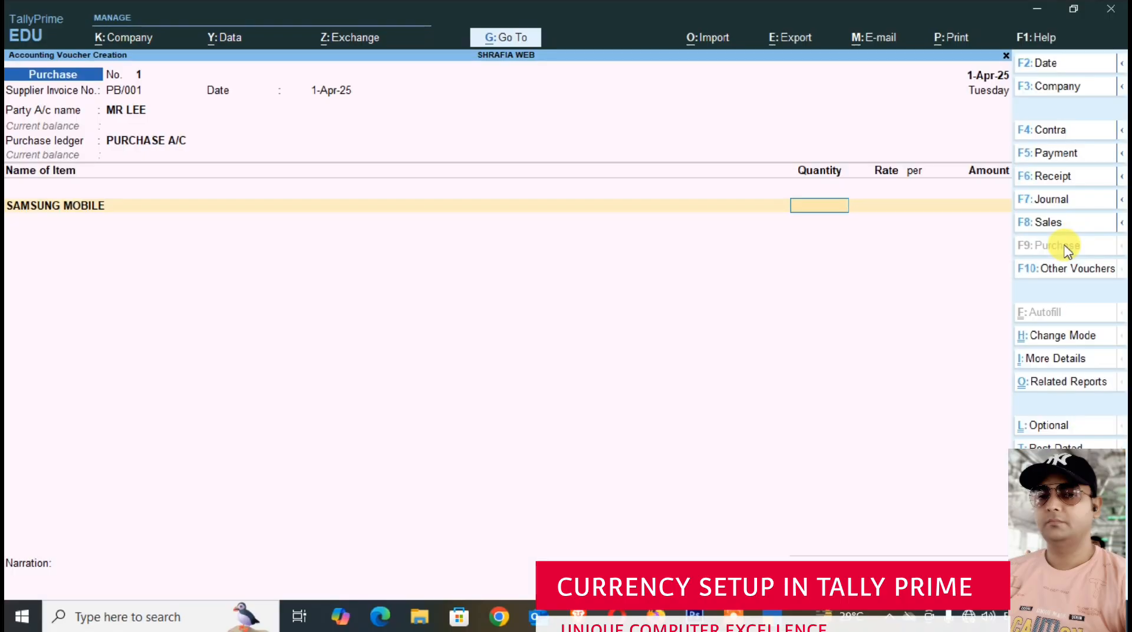
type("10")
key("Return")
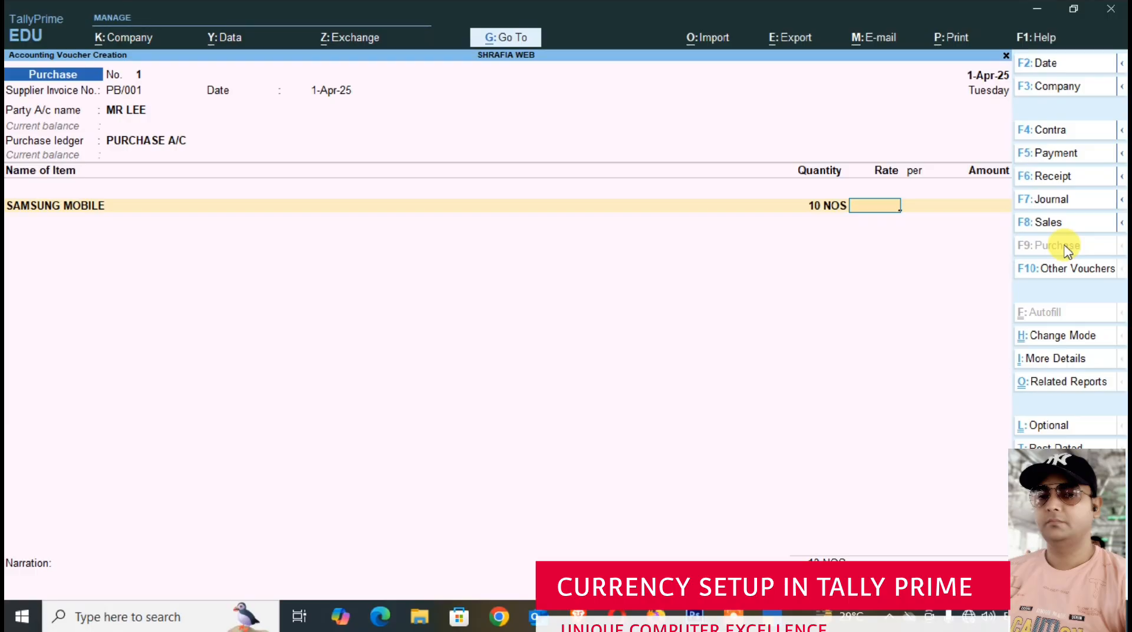
- Set the mobile's purchase rate to $500 per NOS, accept the ₹70/$ exchange rate and save the voucher
type("$500")
key("Return")
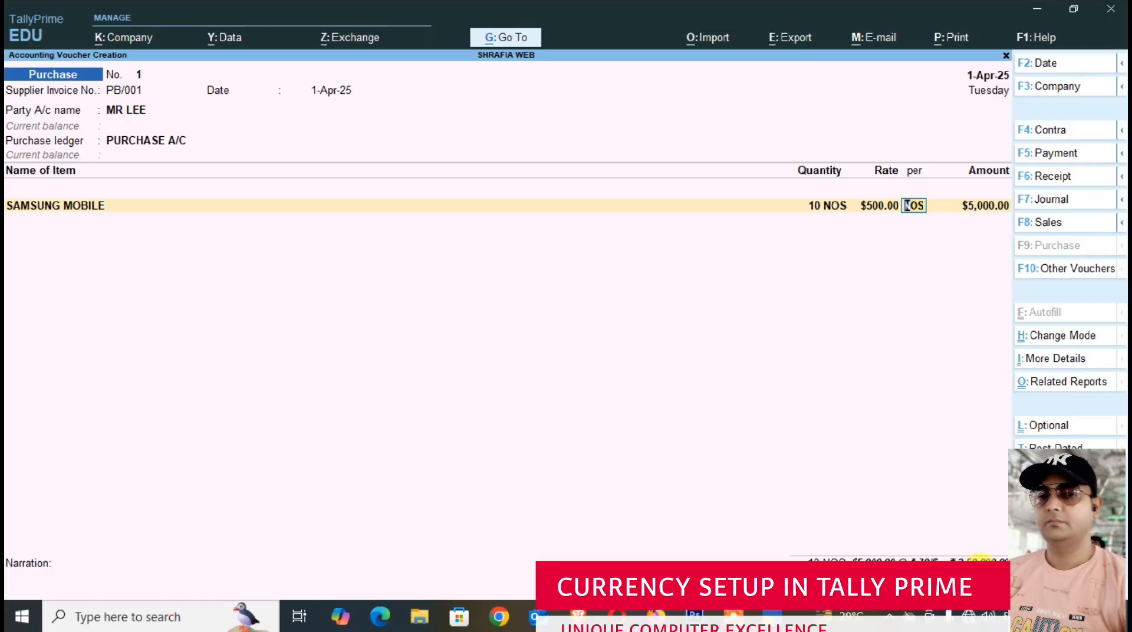
key("Return")
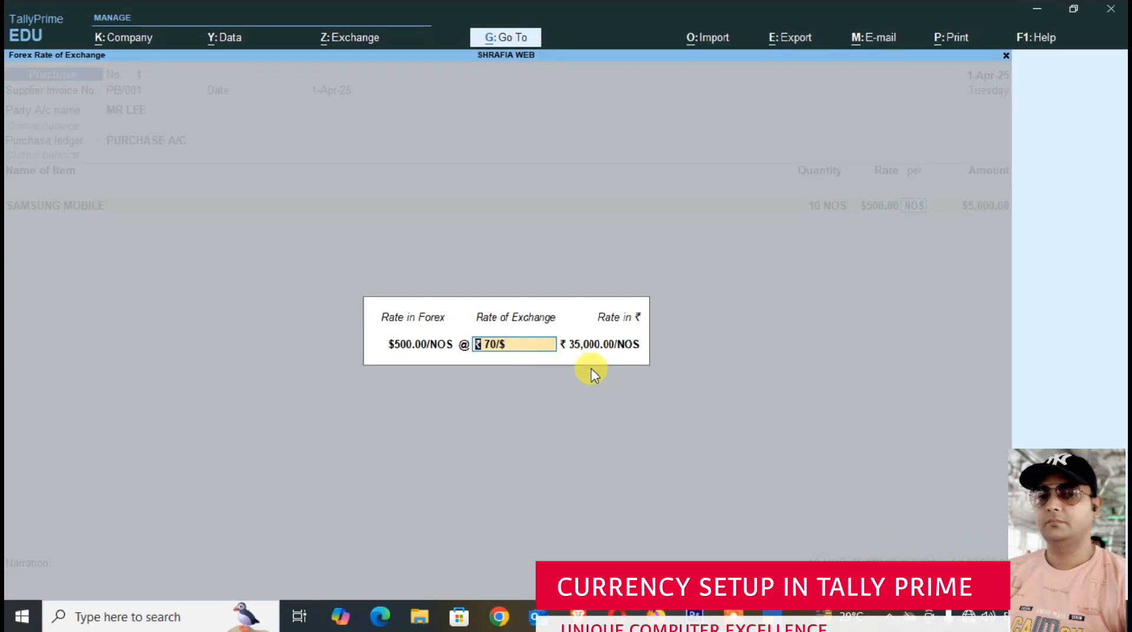
key("ctrl")
key("ctrl+a")
key("ctrl")
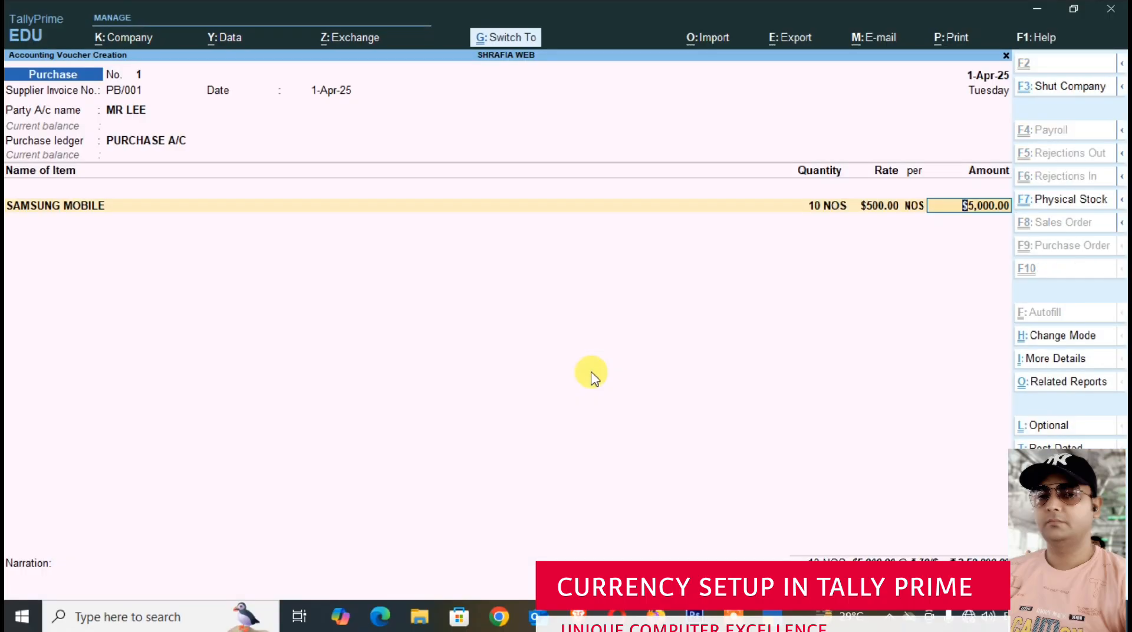
key("ctrl+a")
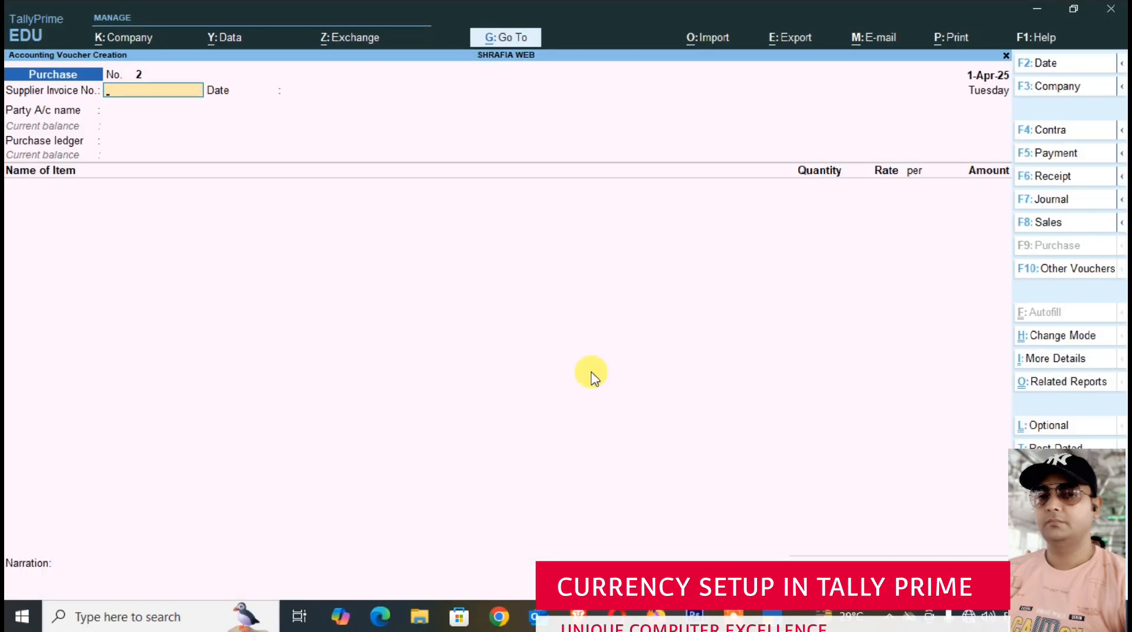
- Start a sales voucher with the foreign customer as party account, leaving the dispatch details blank and accepting the party details
left_click(1049, 227)
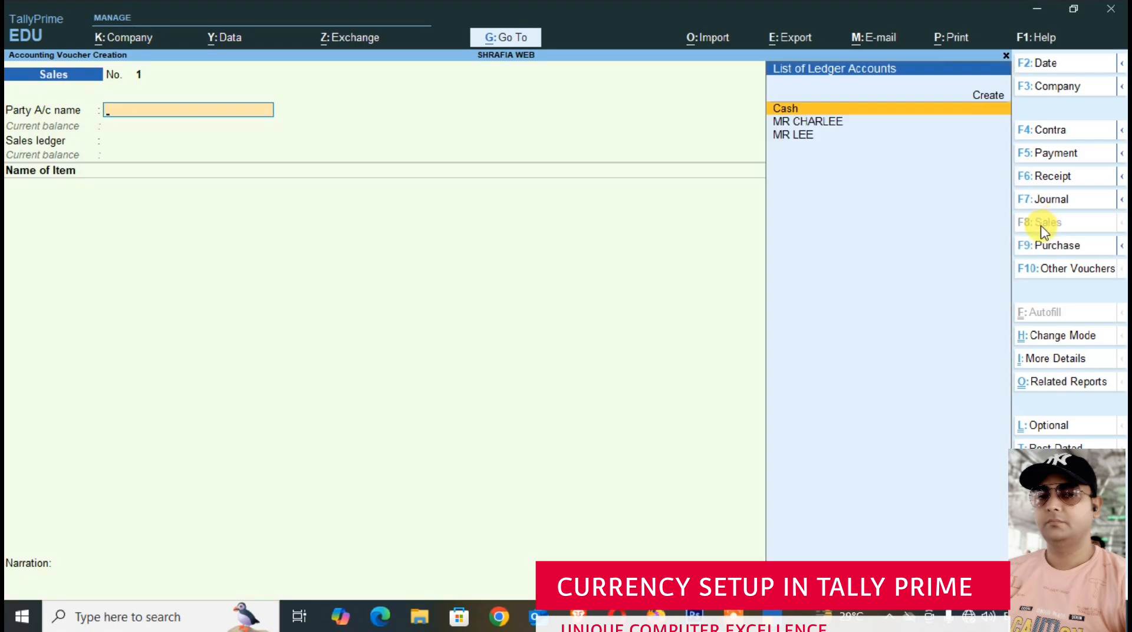
key("Down")
key("Return")
key("ctrl+a")
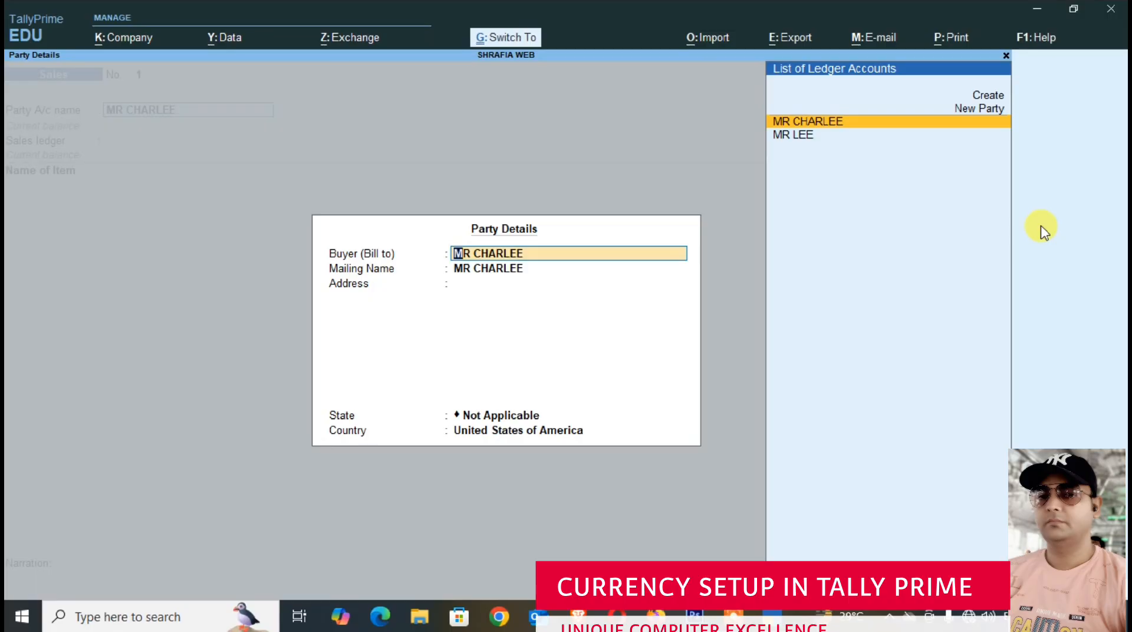
key("ctrl+a")
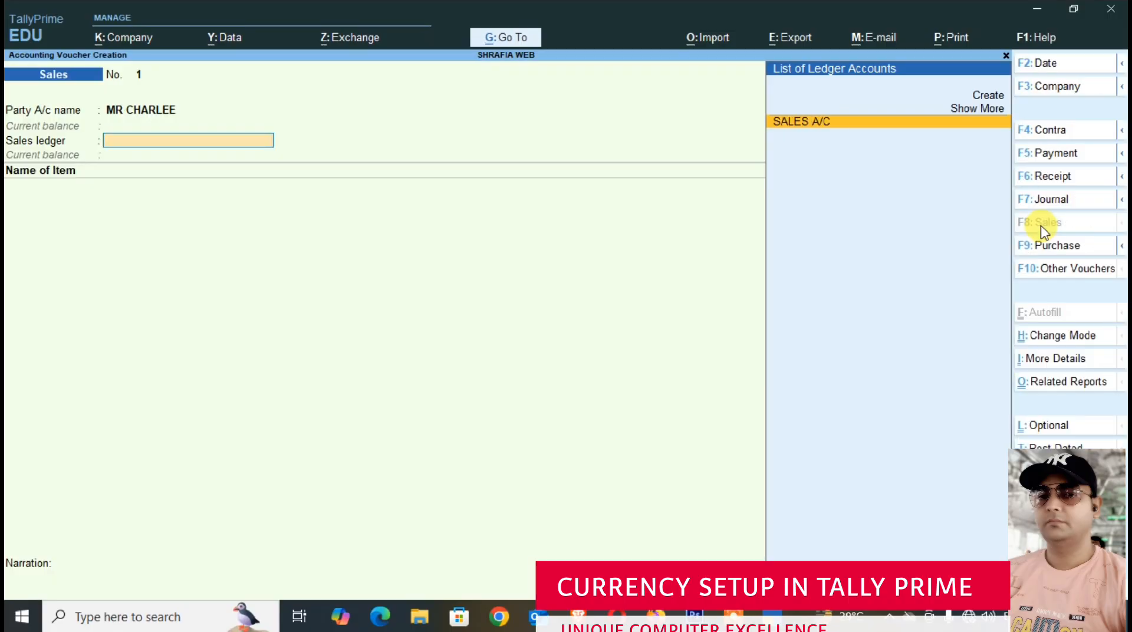
- Set SALES A/C as the sales ledger and add SAMSUNG MOBILE with a quantity of 10 NOS
key("Return")
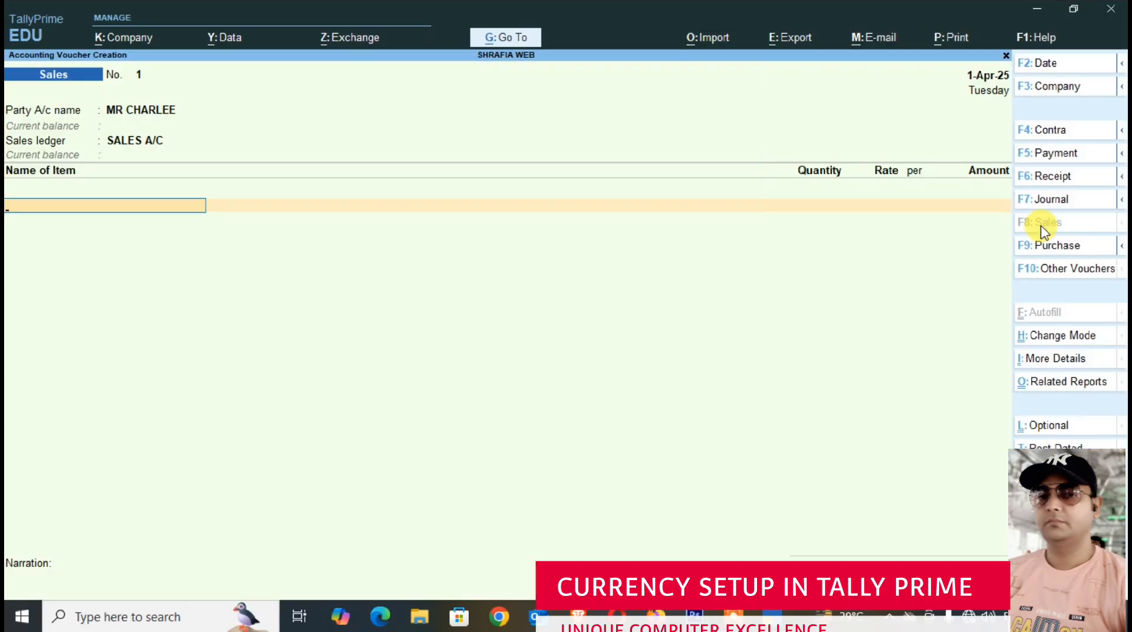
type("SA")
key("Return")
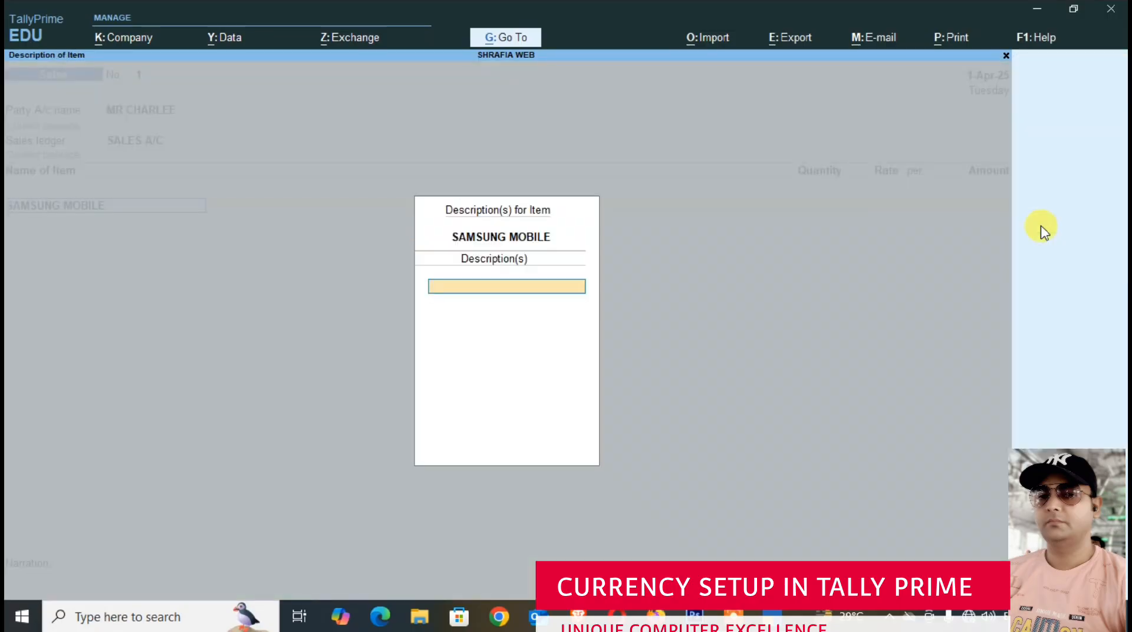
key("Return")
type("10")
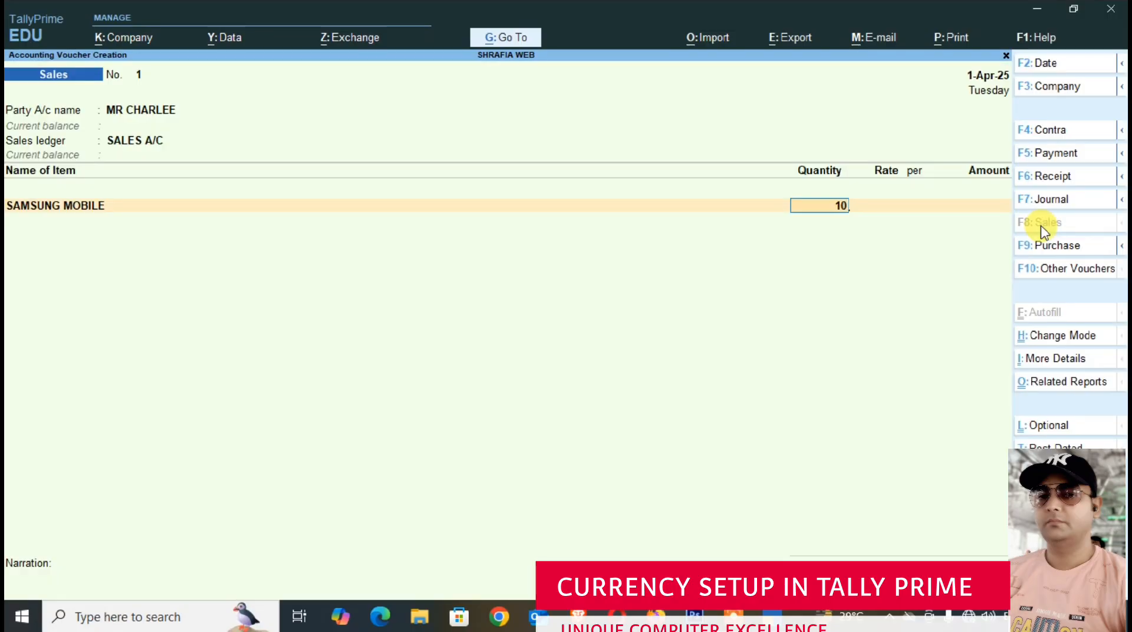
key("Return")
type("600")
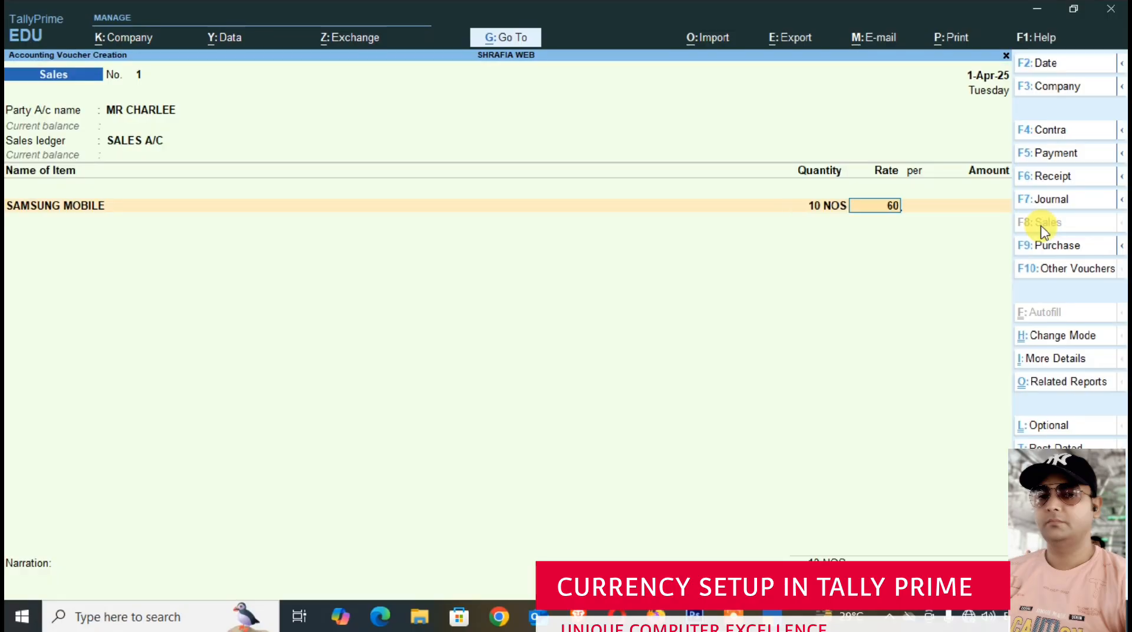
key("BackSpace")
key("BackSpace")
key("BackSpace")
- Set the mobile's sales rate to $600 per NOS, accept the ₹75/$ exchange rate and save the voucher
type("$600")
key("Return")
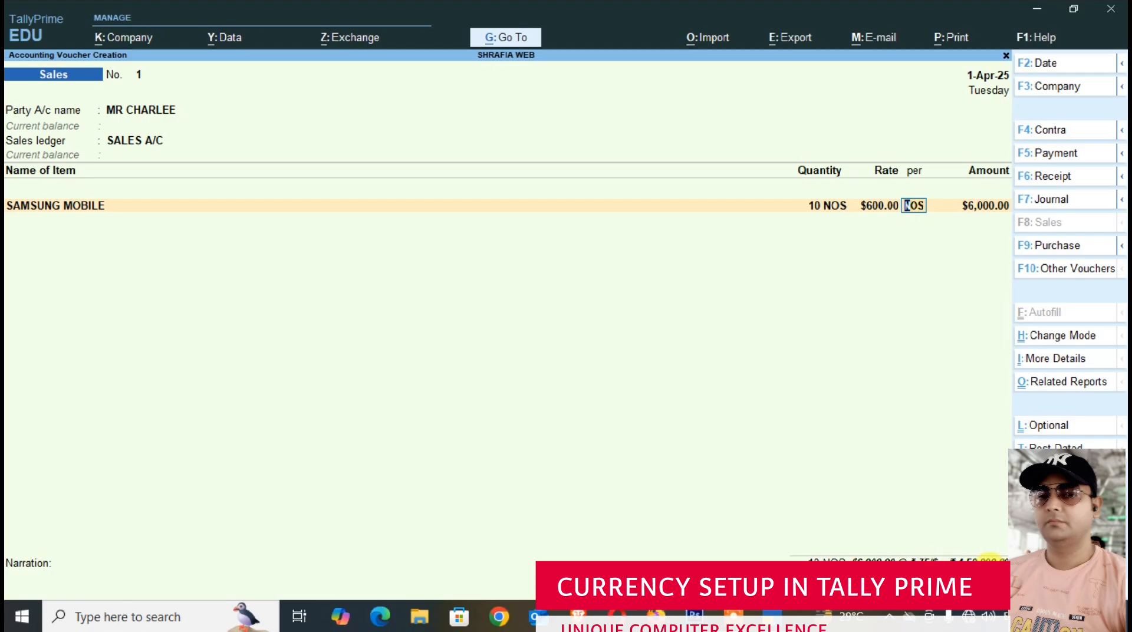
key("Return")
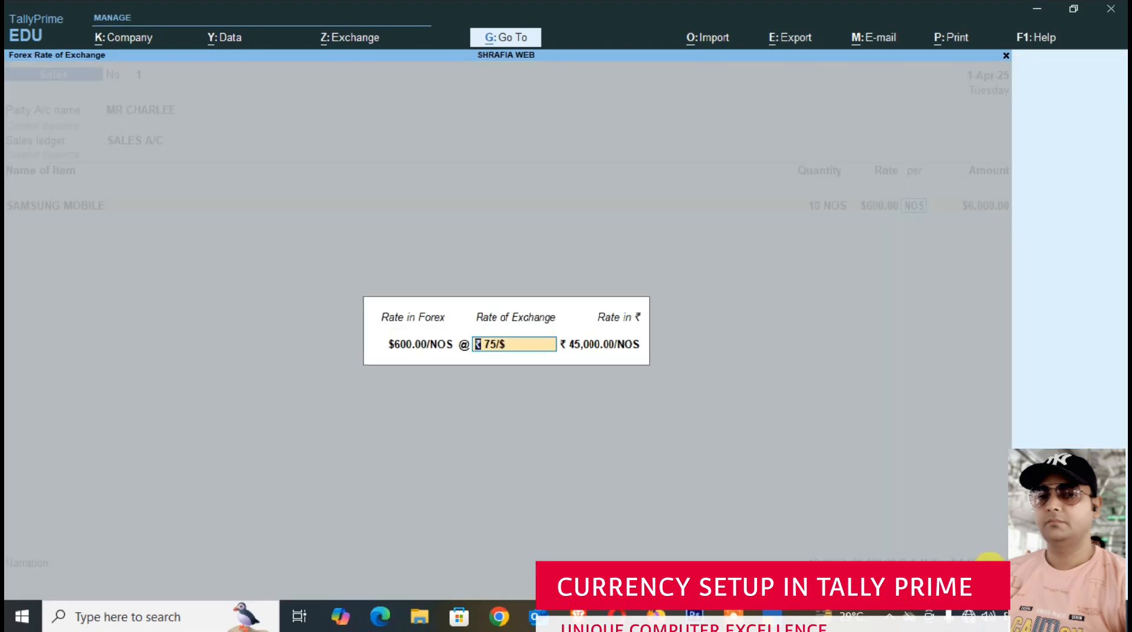
key("Return")
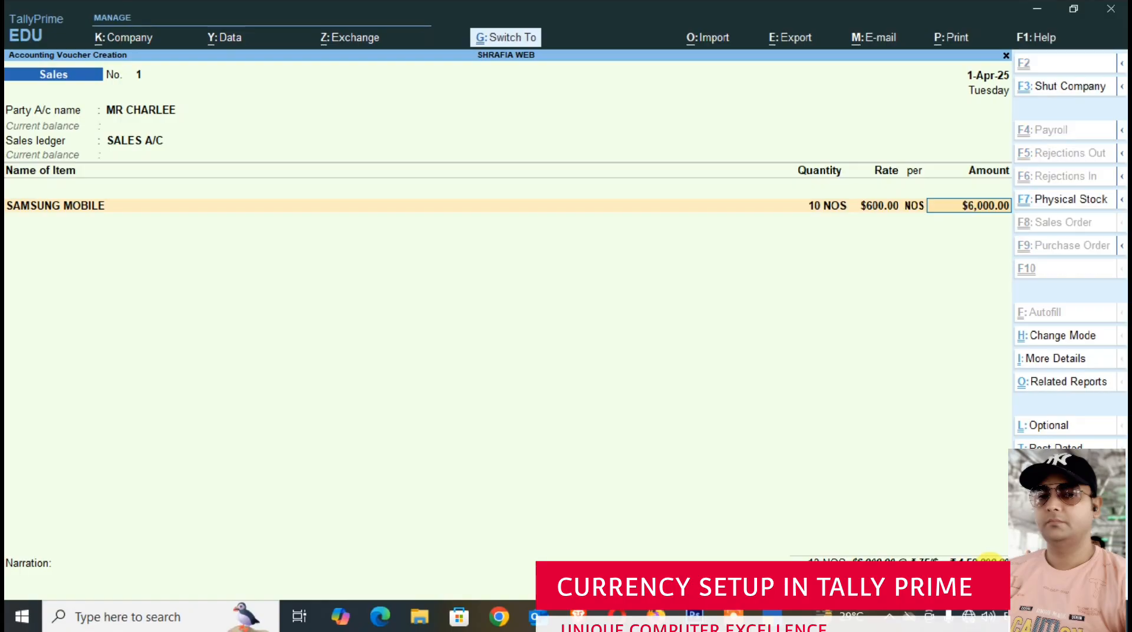
key("ctrl+a")
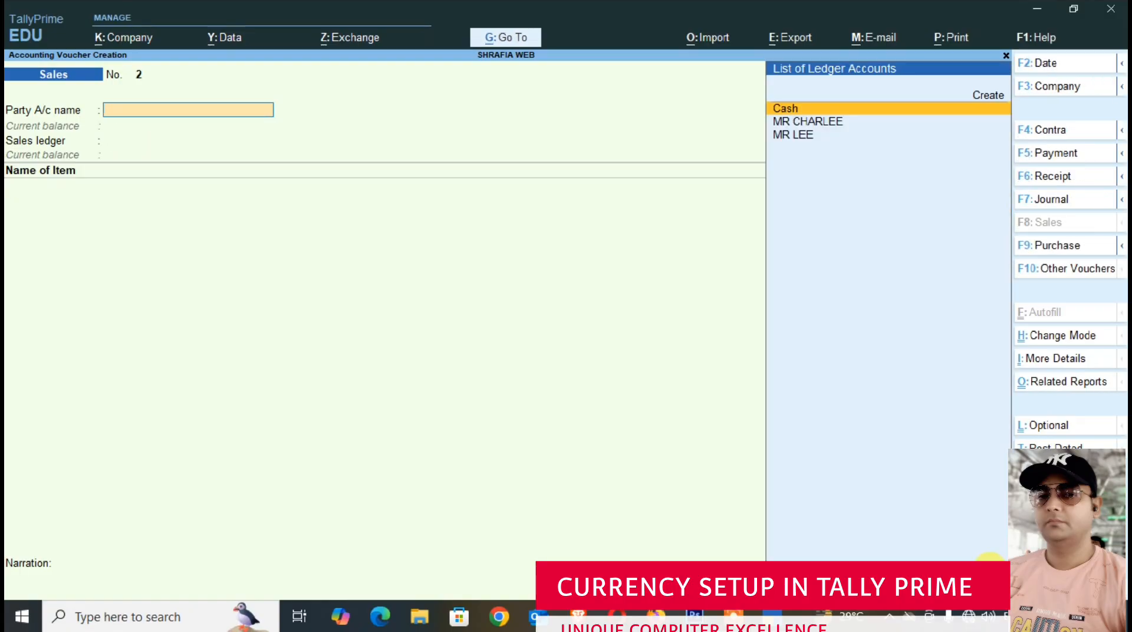
- Change the voucher date to 1-May-25
key("F2")
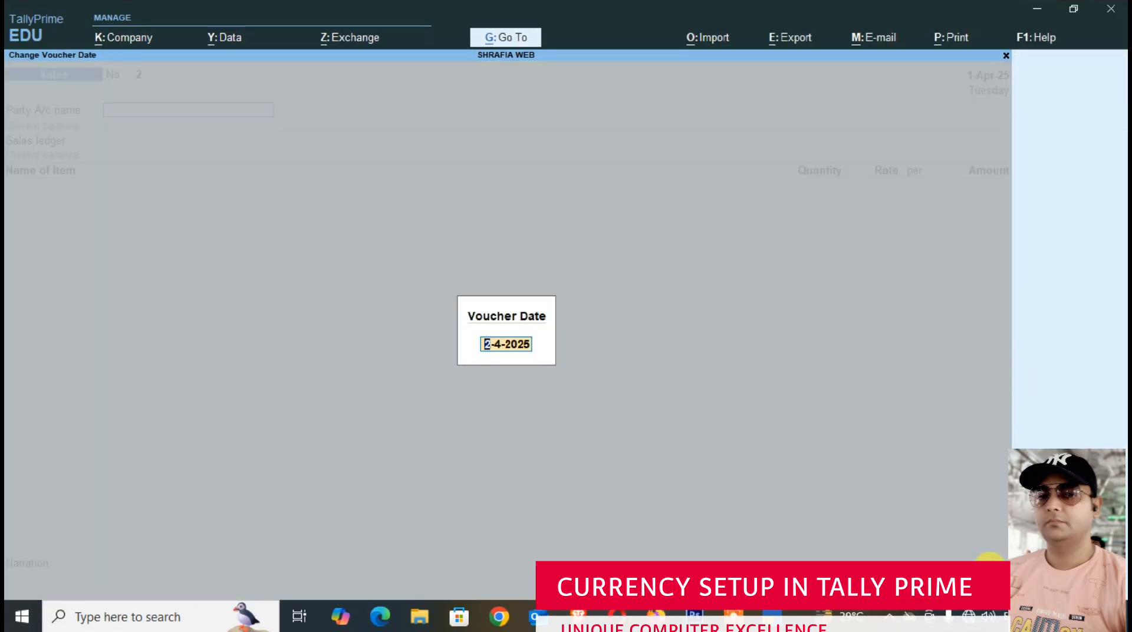
type("1-5")
key("Return")
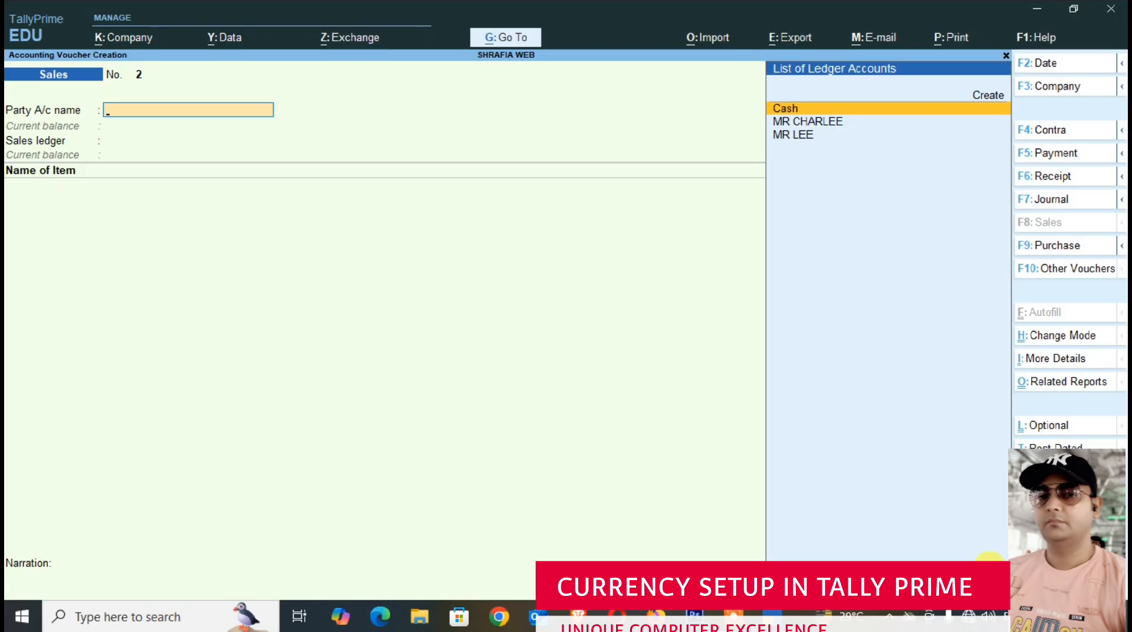
- Start a second purchase voucher with supplier invoice number PB/002 dated 1-May-25
left_click(1053, 247)
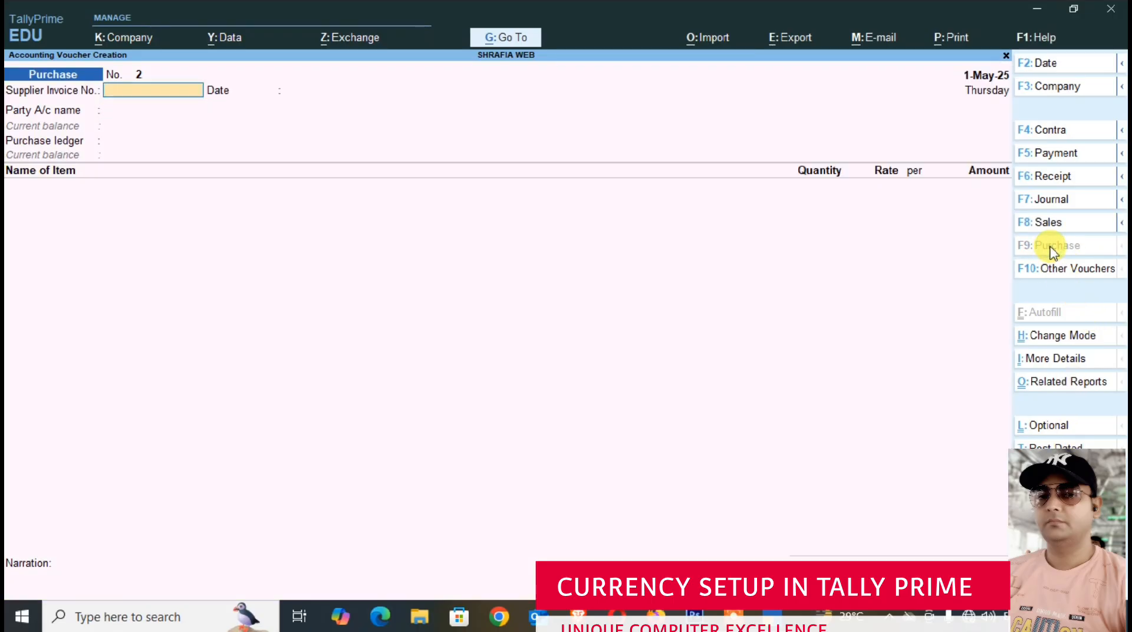
type("PB/002")
key("Return")
- Choose the foreign supplier as the party account, leaving the receipt details blank and accepting the party details
key("Return")
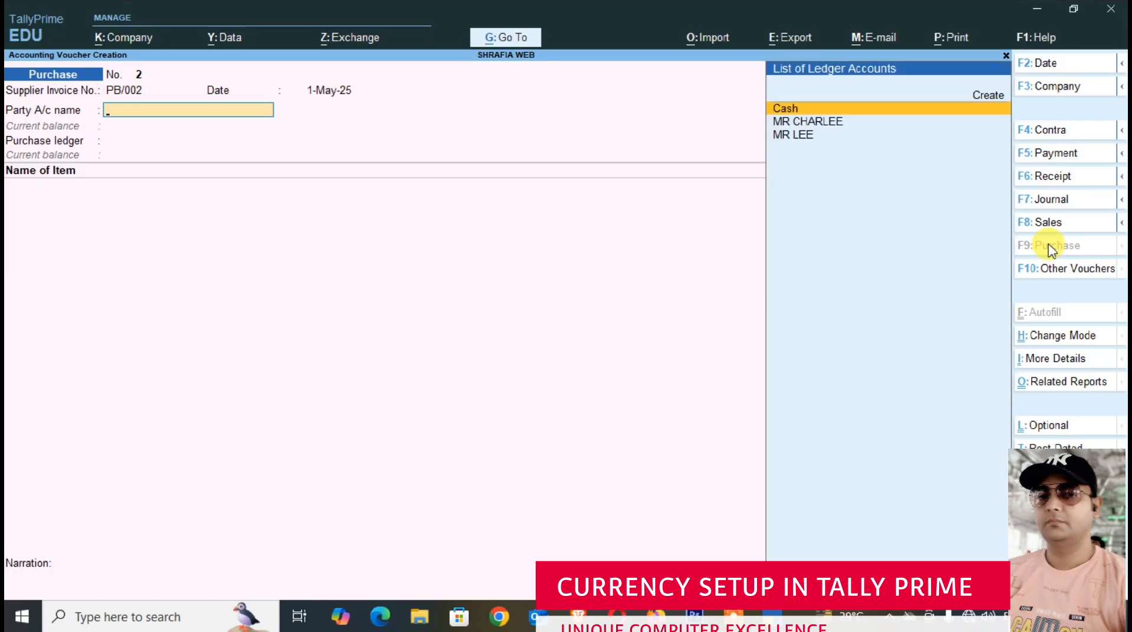
key("Down")
key("Down")
key("Return")
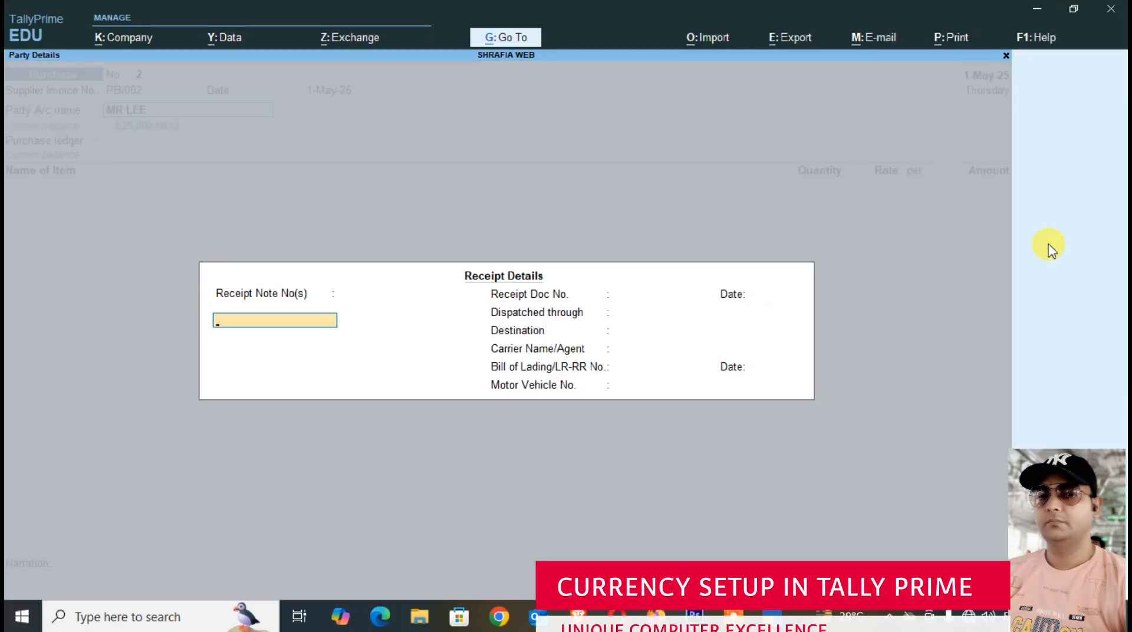
key("Return")
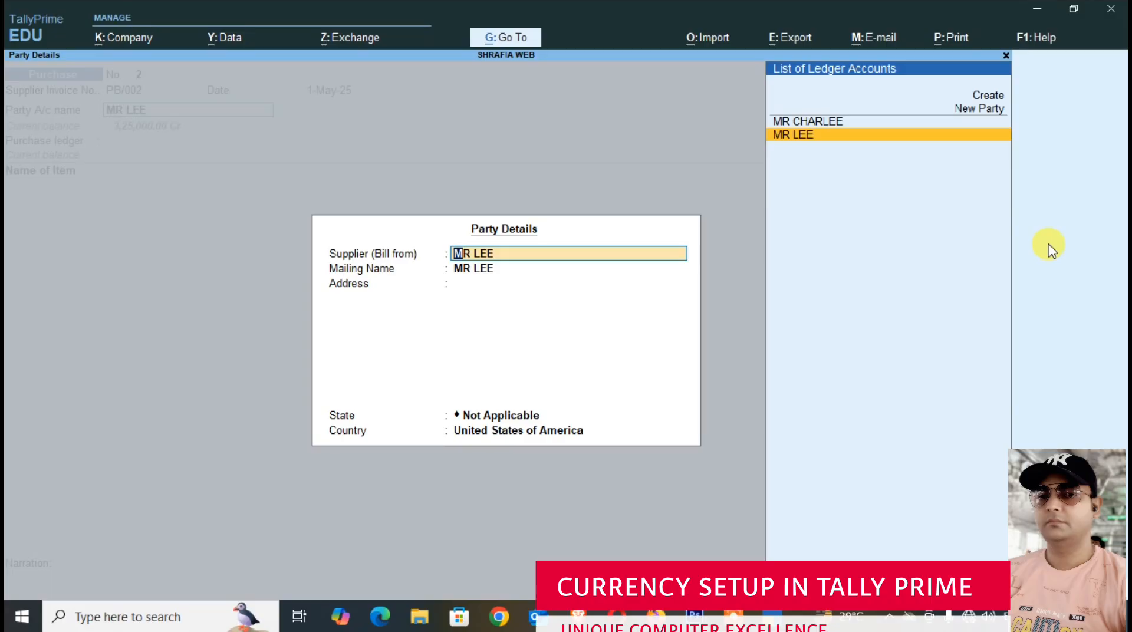
key("ctrl+a")
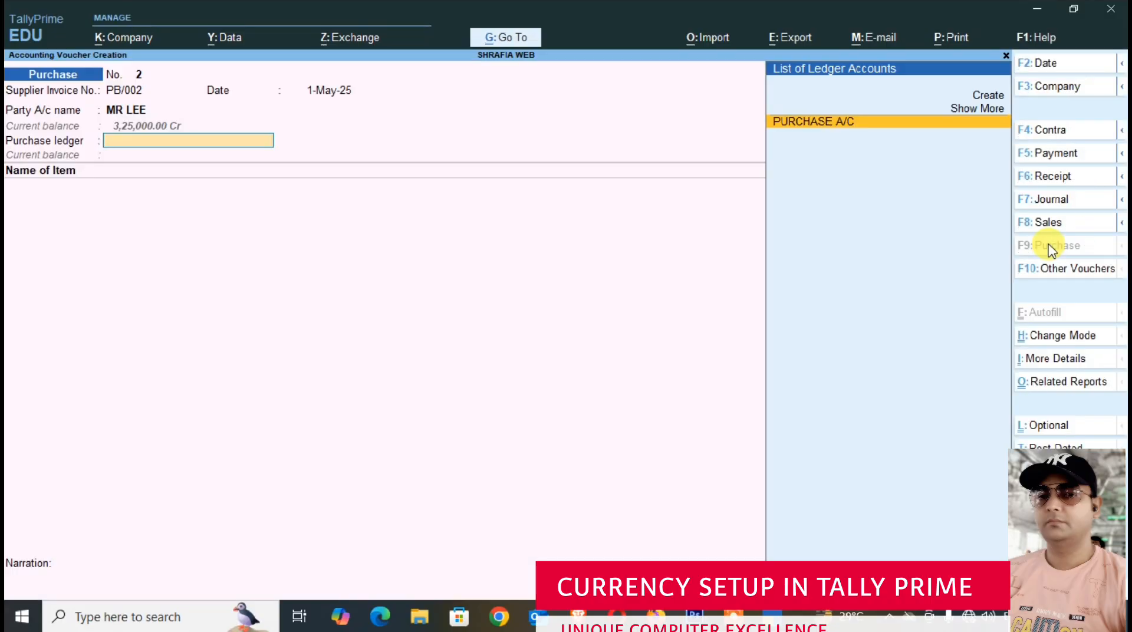
- Select PURCHASE A/C as the ledger and enter 20 NOS of SAMSUNG MOBILE in the second purchase voucher
key("Return")
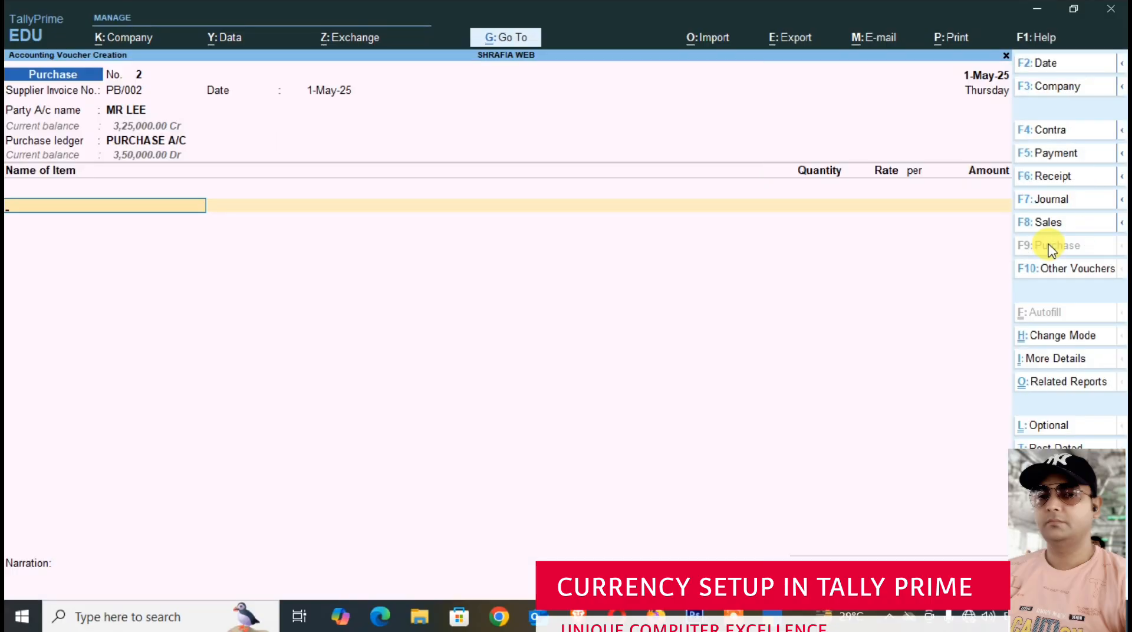
type("sam")
key("Return")
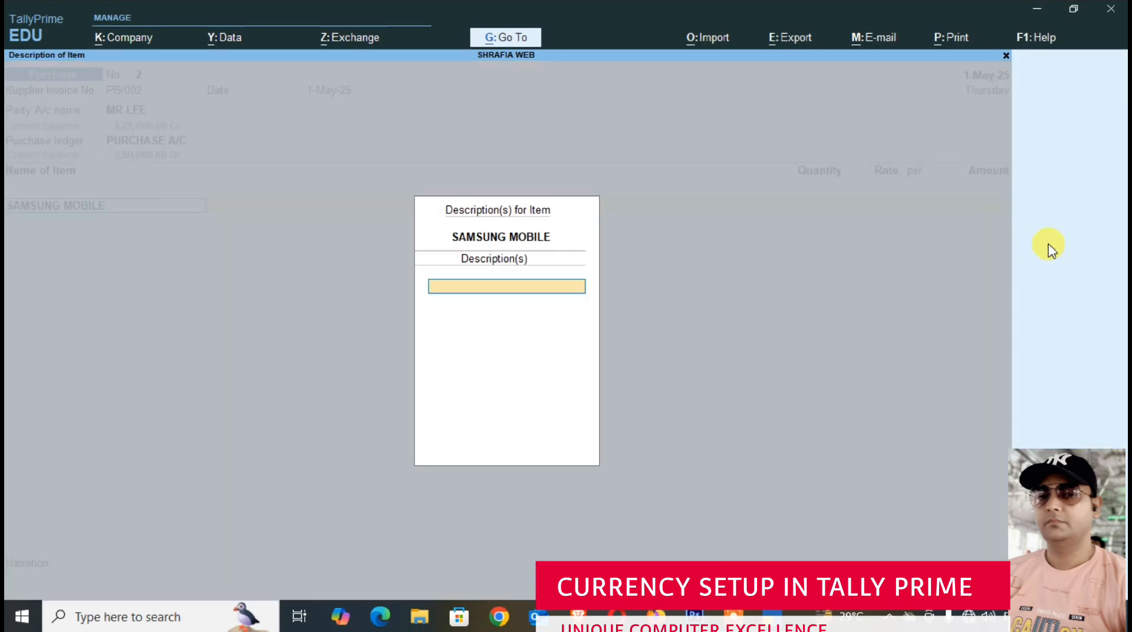
key("Return")
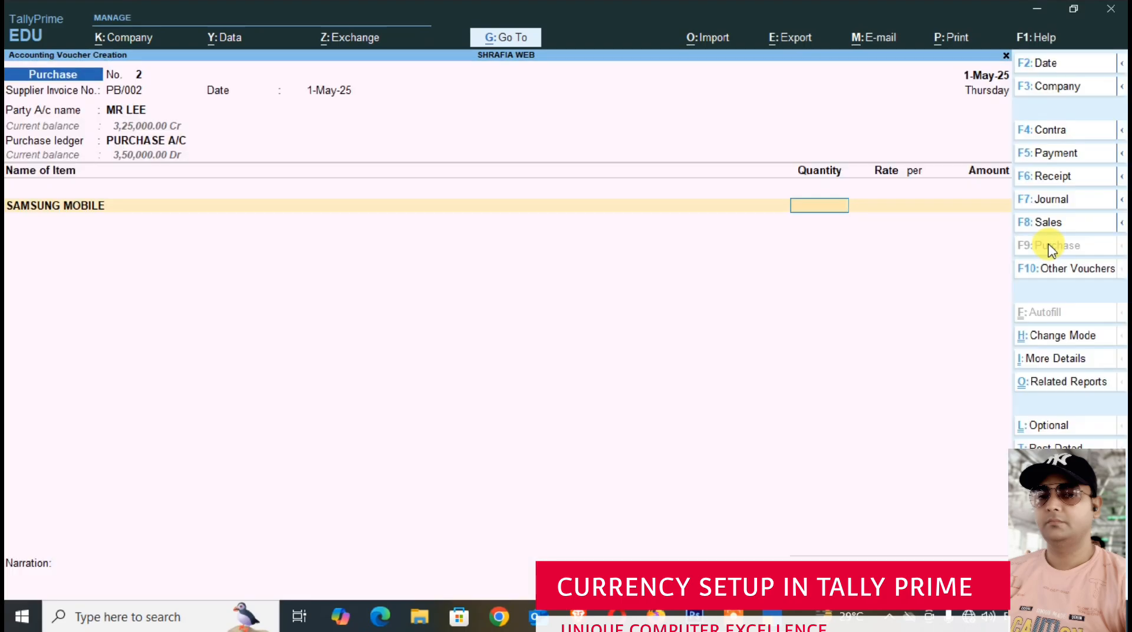
type("20")
key("Return")
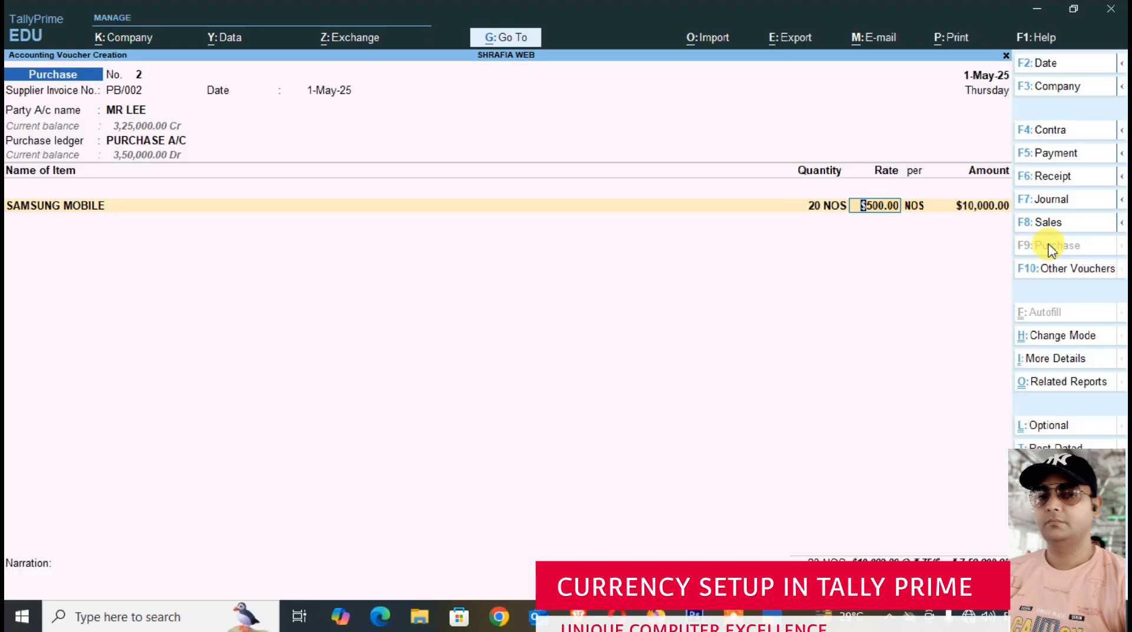
- Accept the $500 rate per NOS and the ₹75/$ exchange rate, and save the second purchase voucher
key("Return")
key("Return")
key("Return")
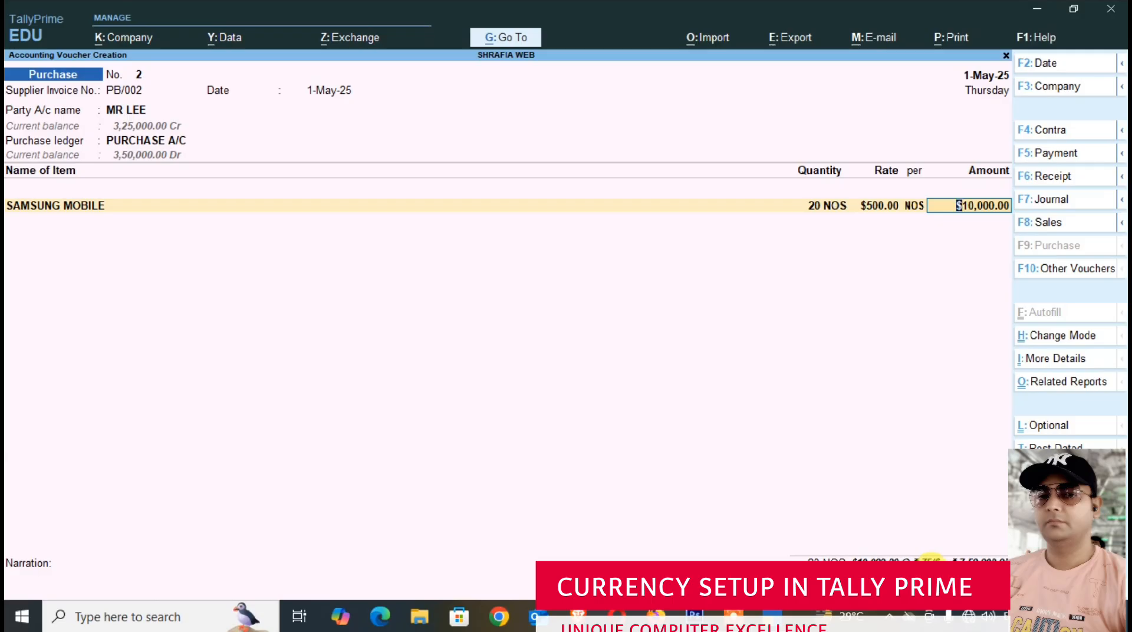
key("Return")
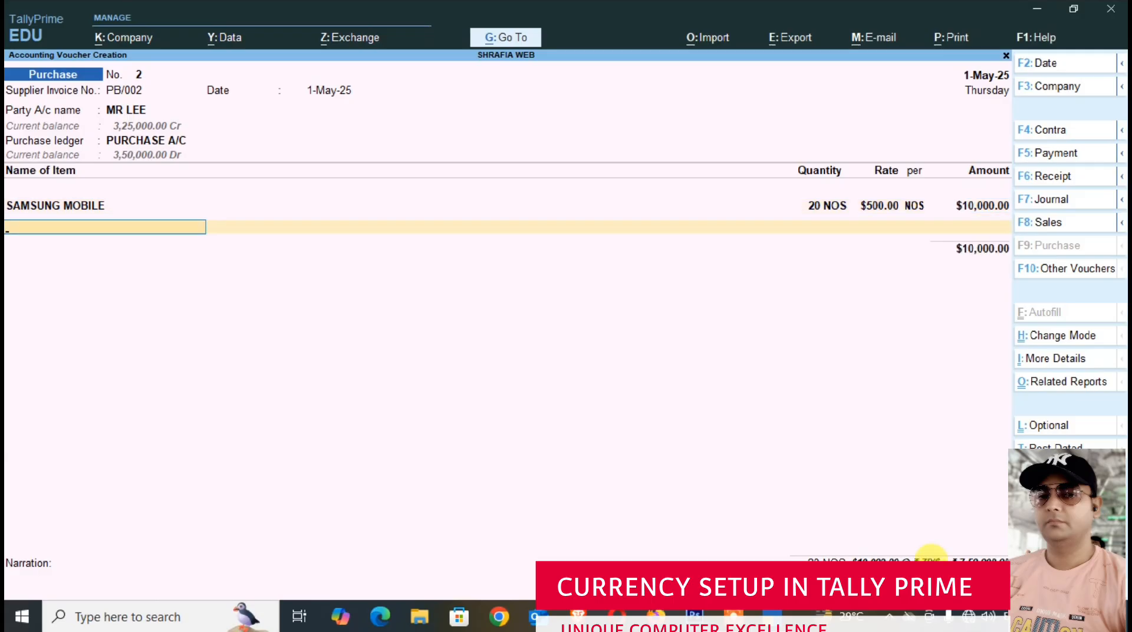
key("ctrl")
key("ctrl+a")
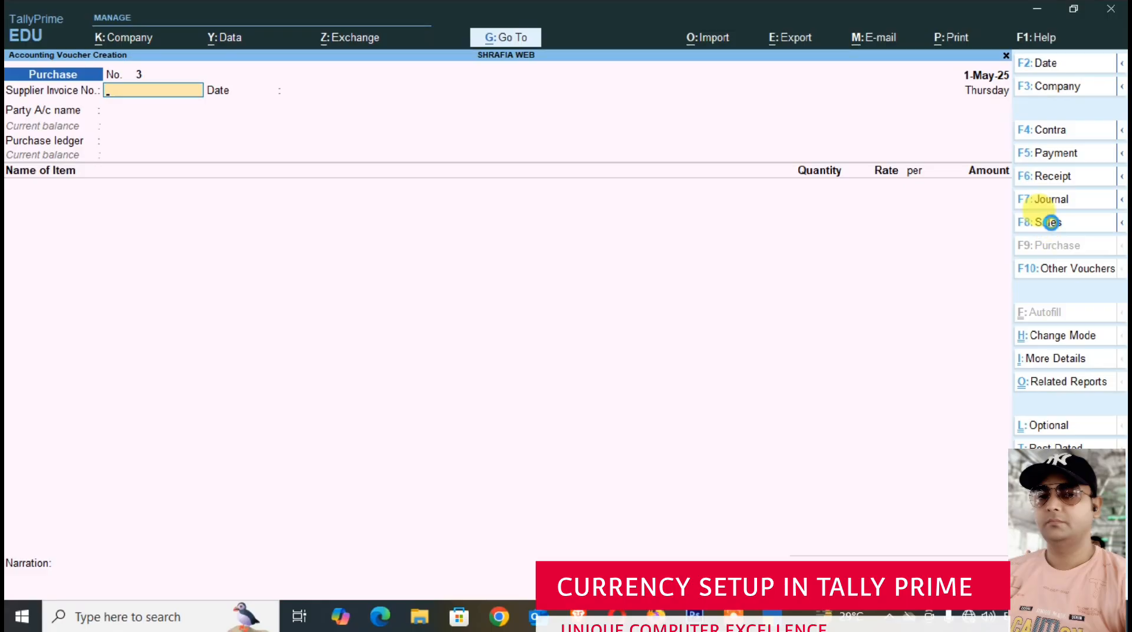
- Start a second sales voucher with the foreign customer as party account, leaving dispatch details blank and accepting the party details
left_click(1052, 222)
key("Down")
key("Down")
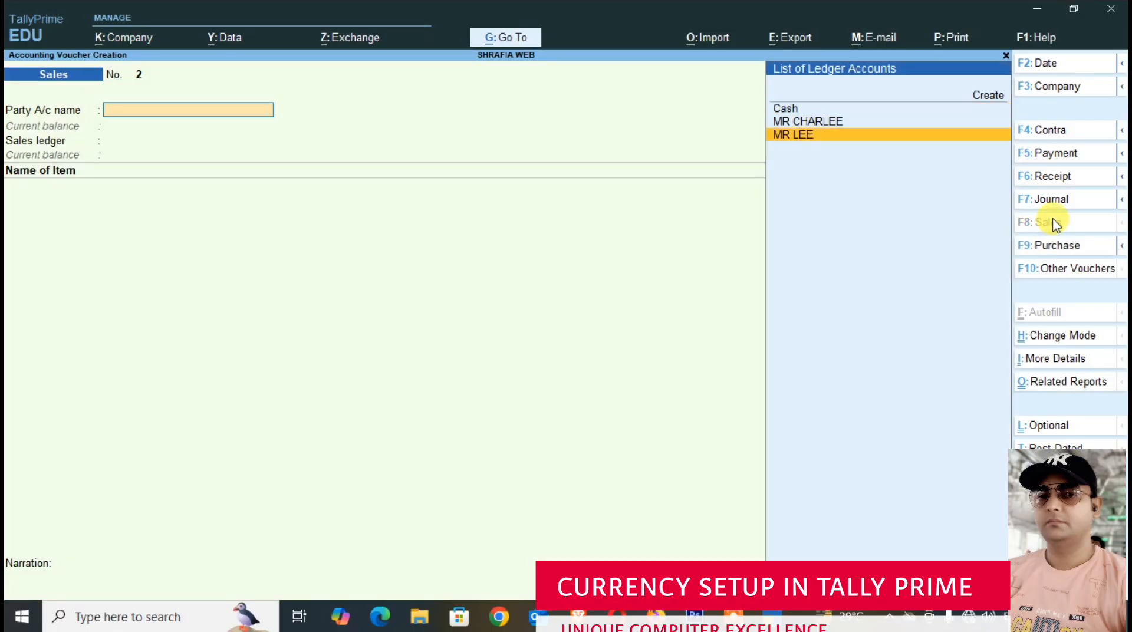
key("Up")
key("Return")
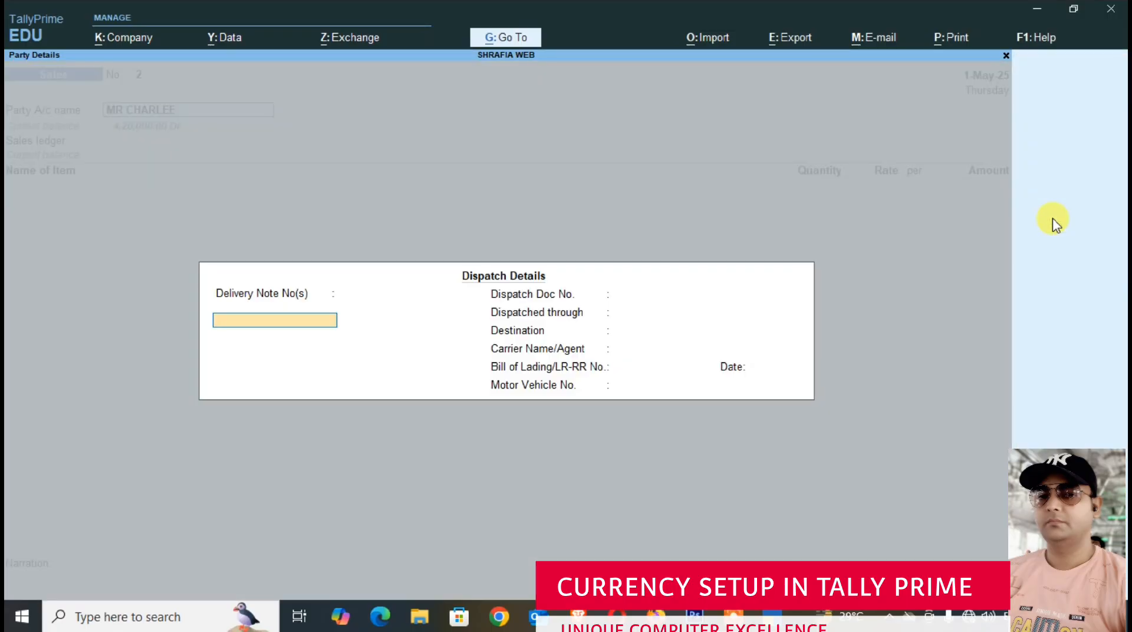
key("ctrl+a")
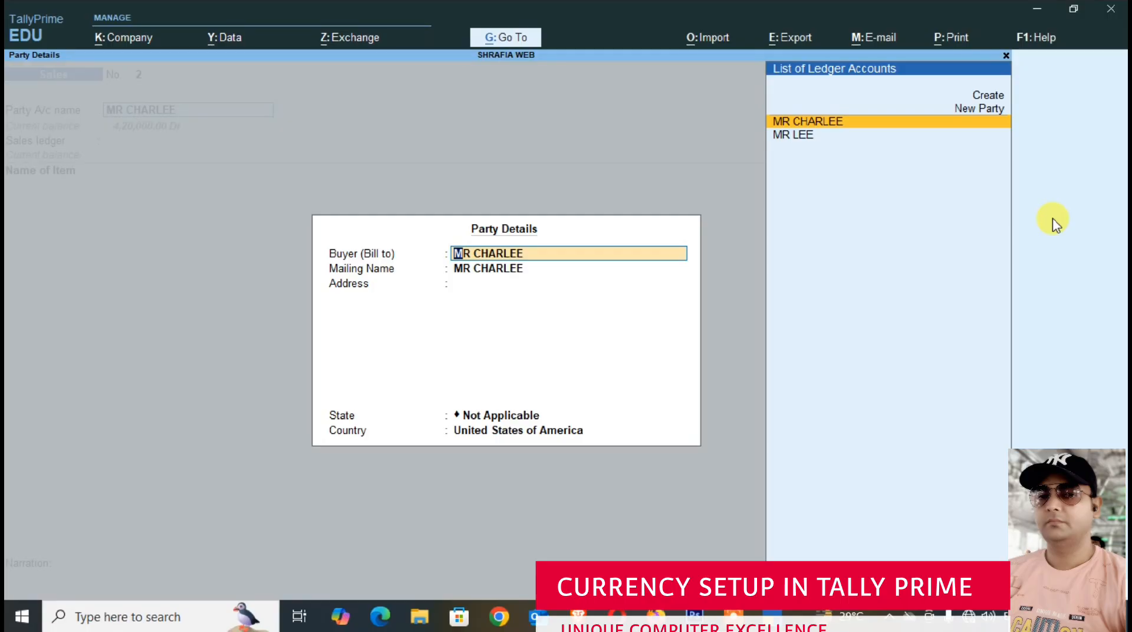
key("ctrl+a")
- Select SALES A/C as the ledger and enter 20 NOS of SAMSUNG MOBILE in the second sales voucher
key("Return")
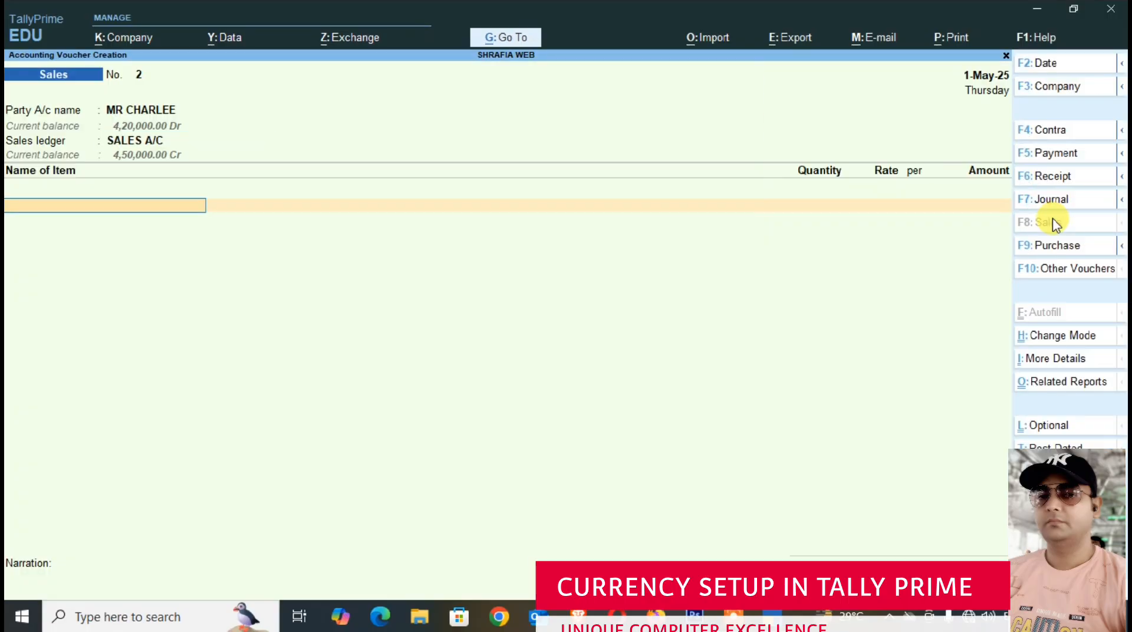
type("SA")
key("Return")
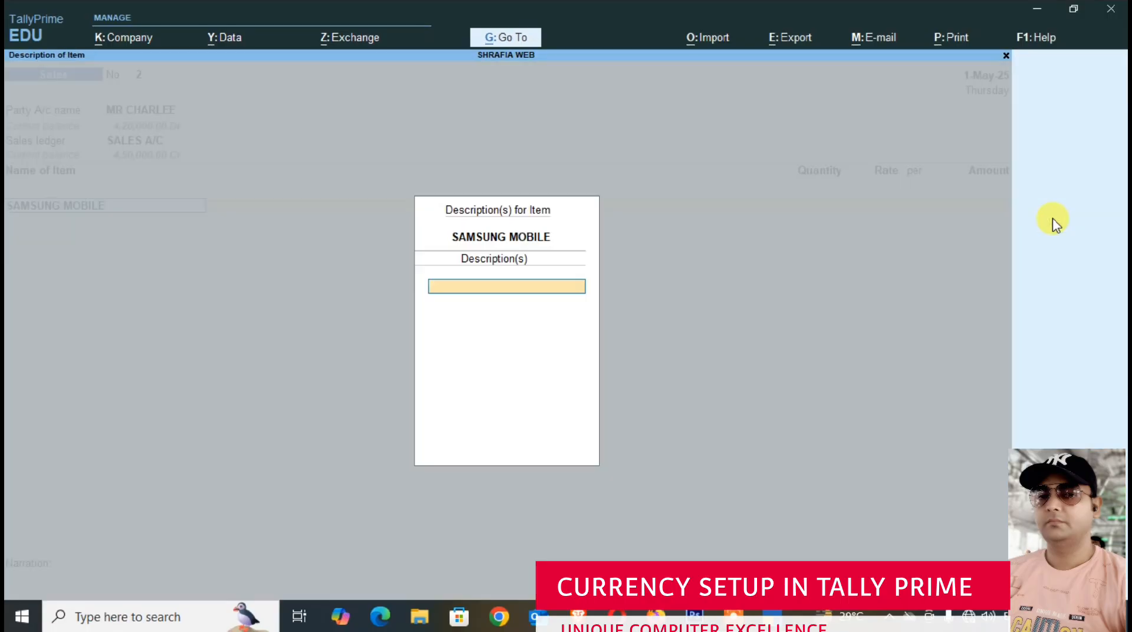
key("Return")
type("20")
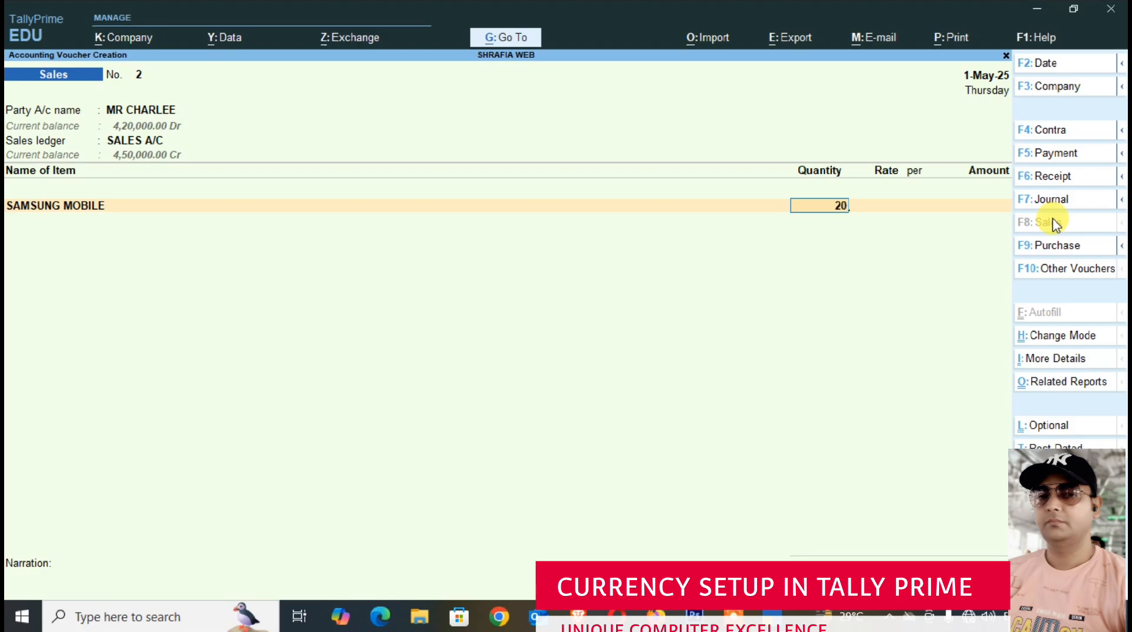
key("Return")
- Accept the $600 rate per NOS and the default exchange rate, and save the second sales voucher
key("Return")
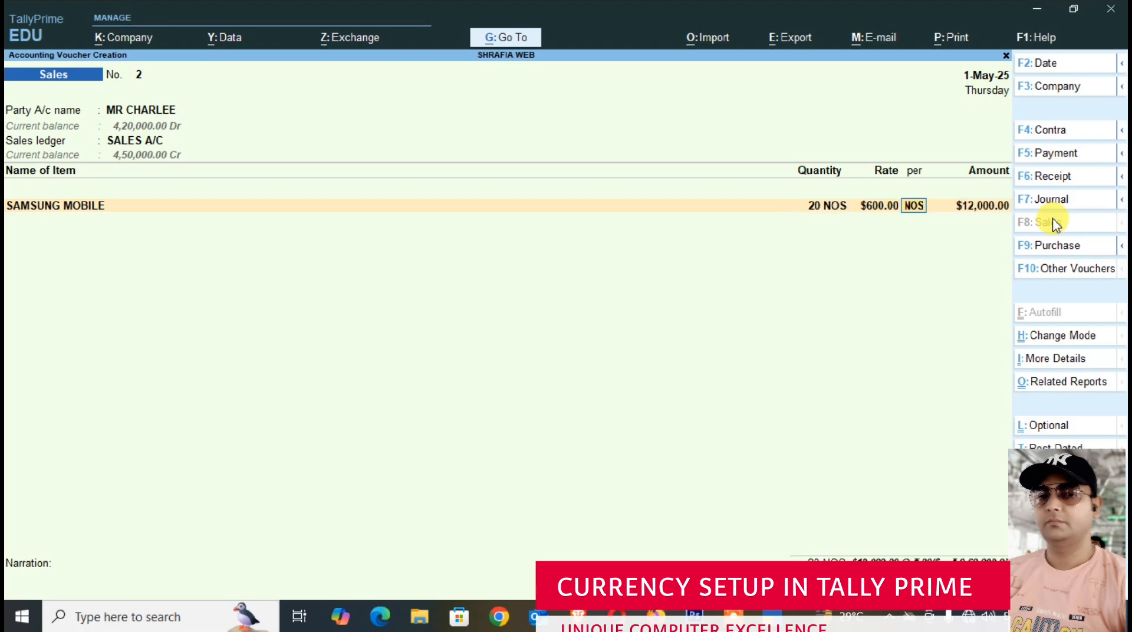
key("Return")
key("Return")
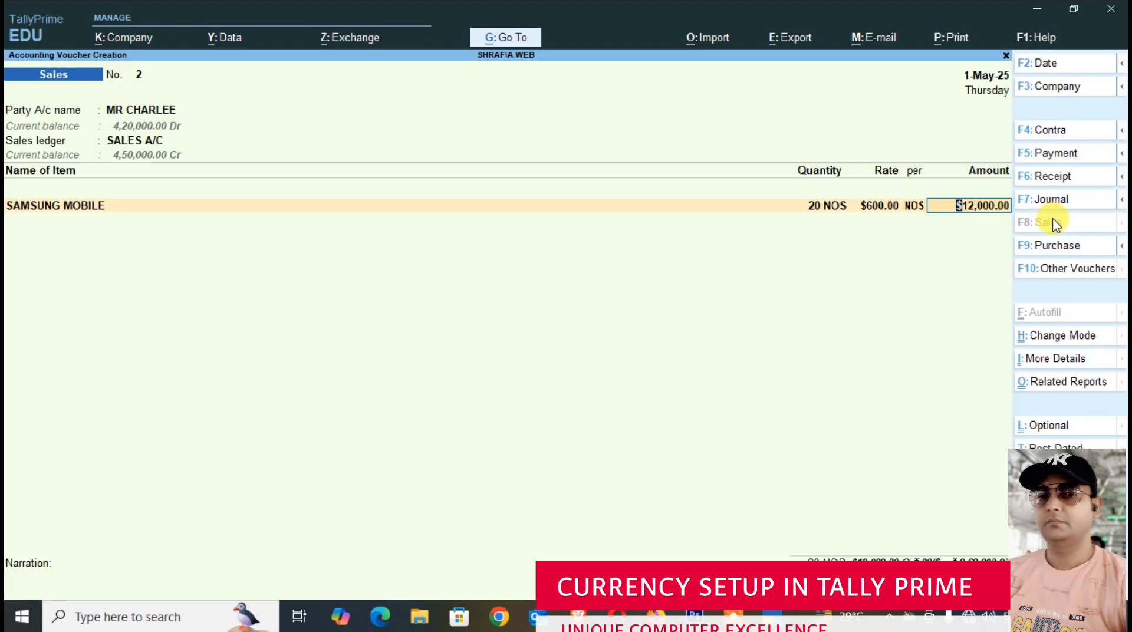
key("Return")
key("Return")
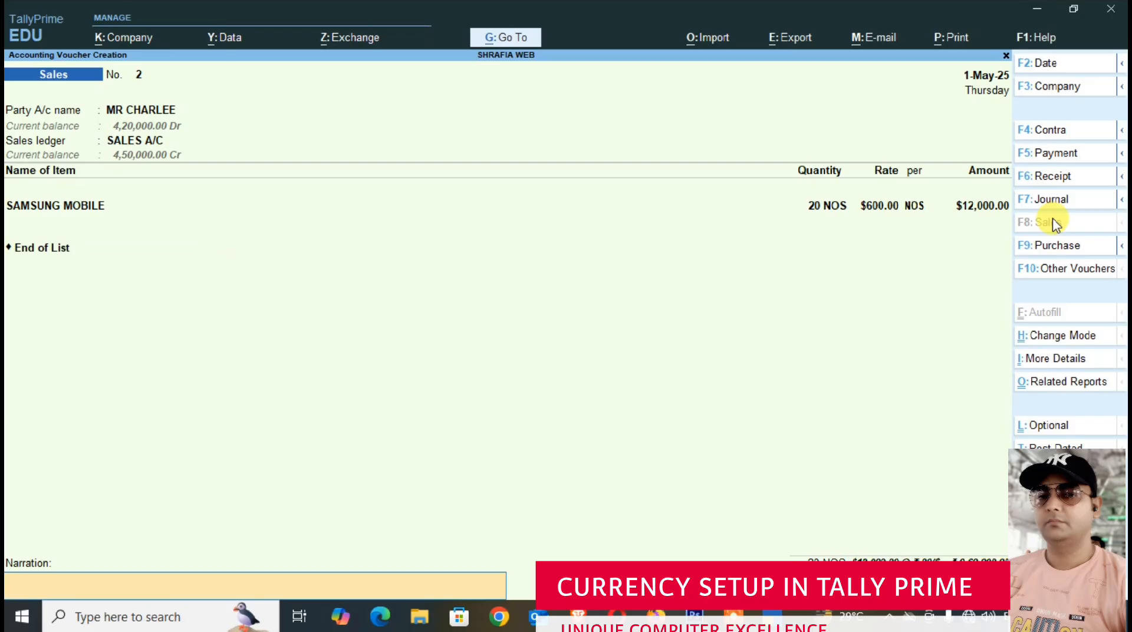
key("Return")
key("Return")
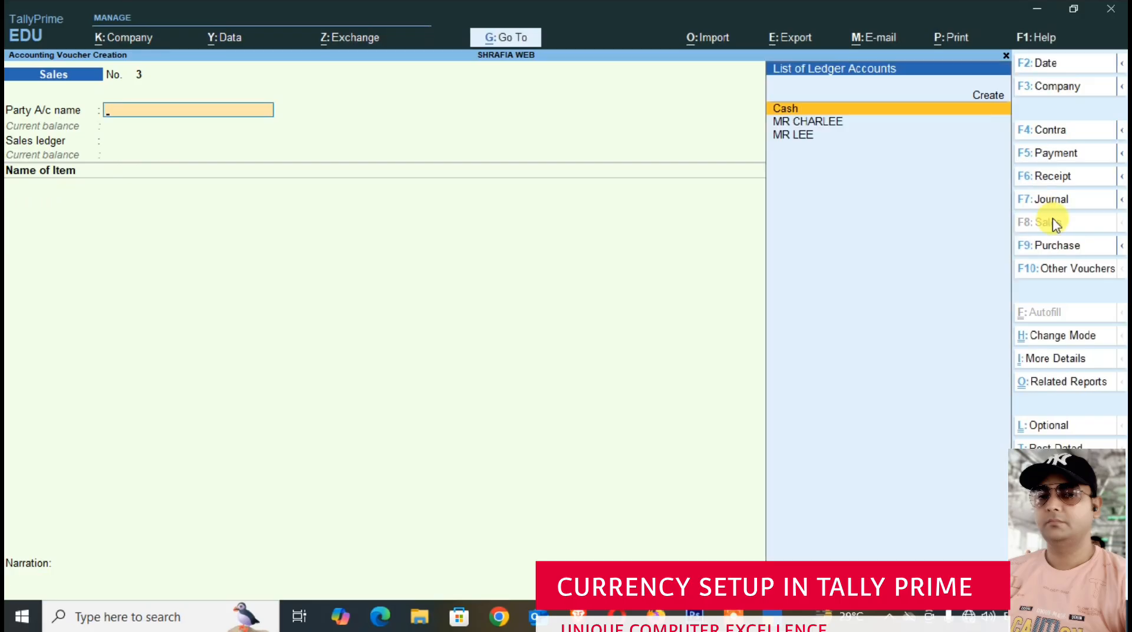
- Set the voucher date to 1-Jun-25 and start a third purchase voucher with supplier invoice number PB/003 dated 1-Jun-25
key("F2")
type("1-4")
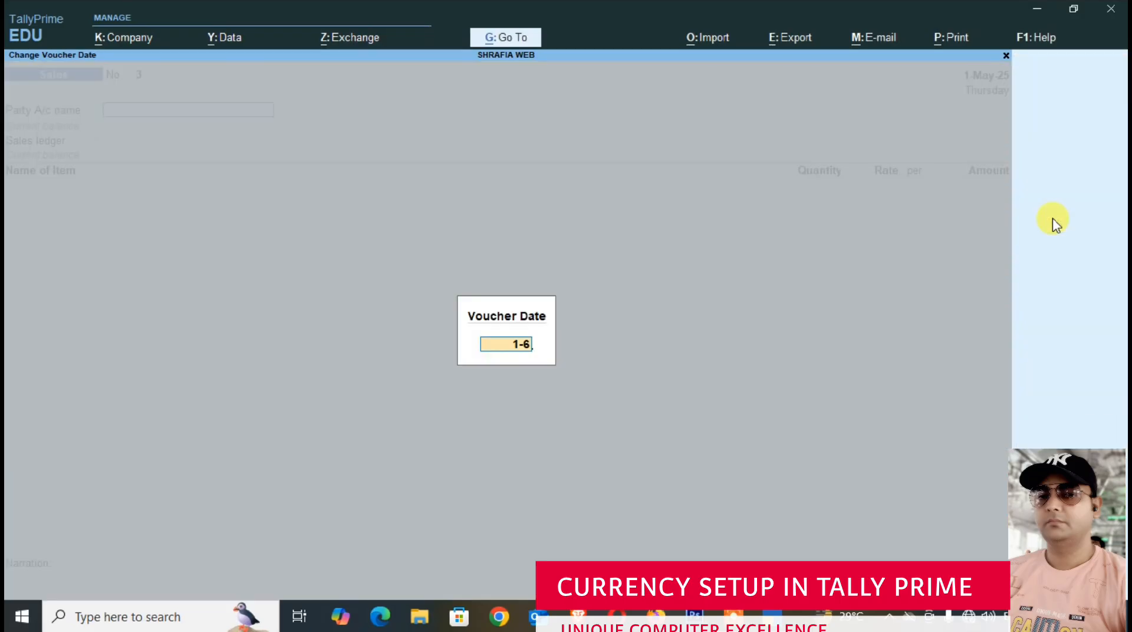
key("Return")
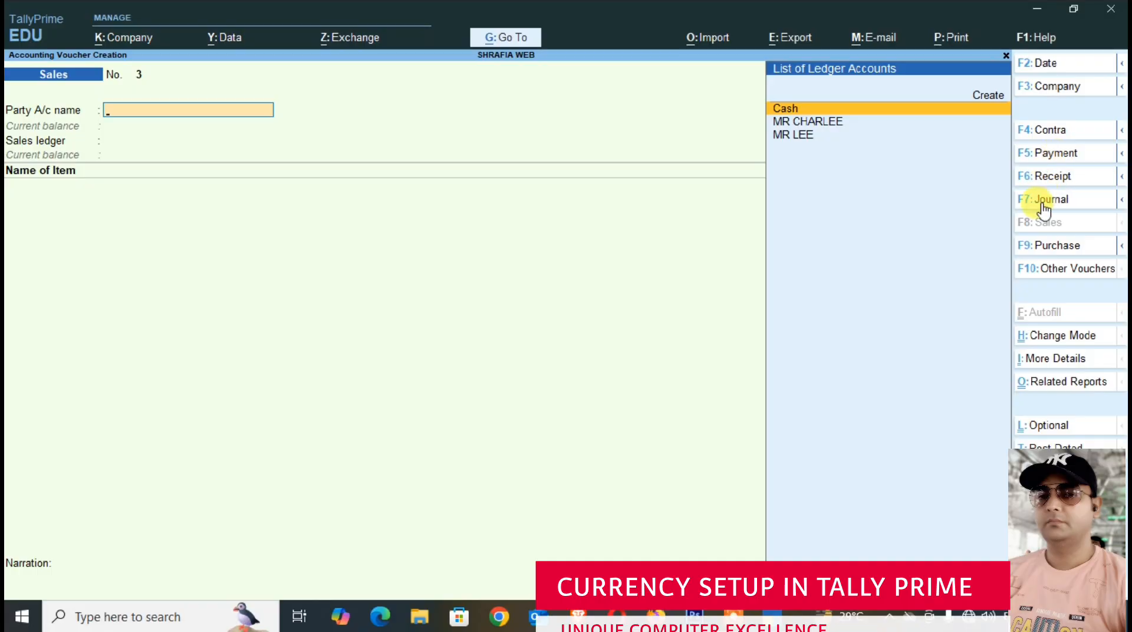
left_click(1045, 248)
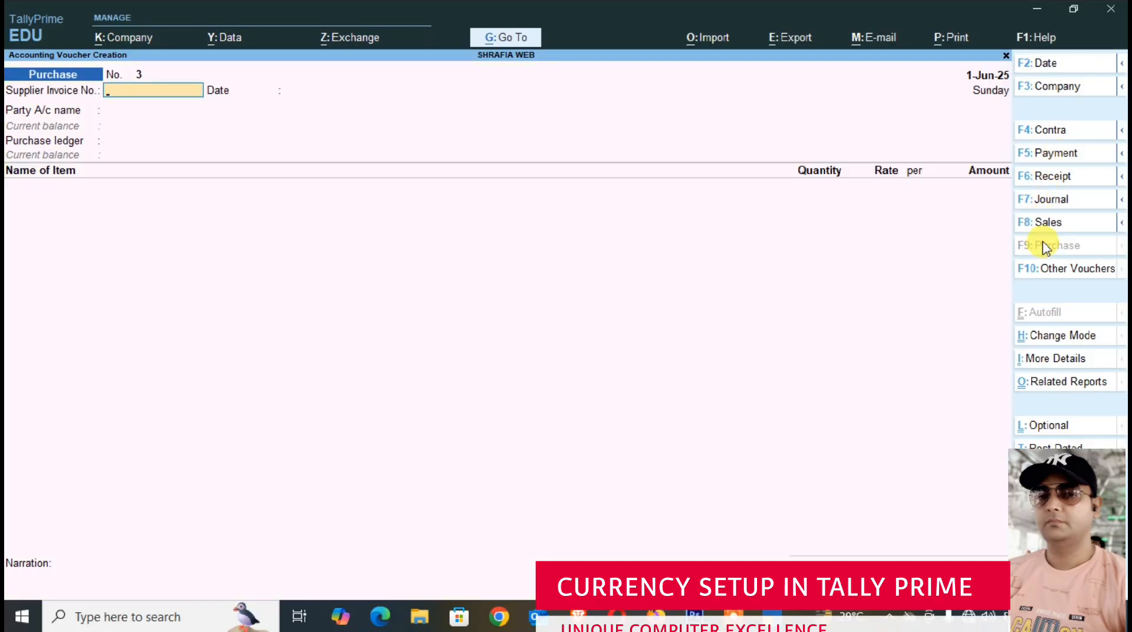
type("PB/003")
key("Return")
key("Return")
- Choose the foreign supplier as party account in the third purchase voucher, leaving receipt details blank and accepting the party details
key("Down")
key("Down")
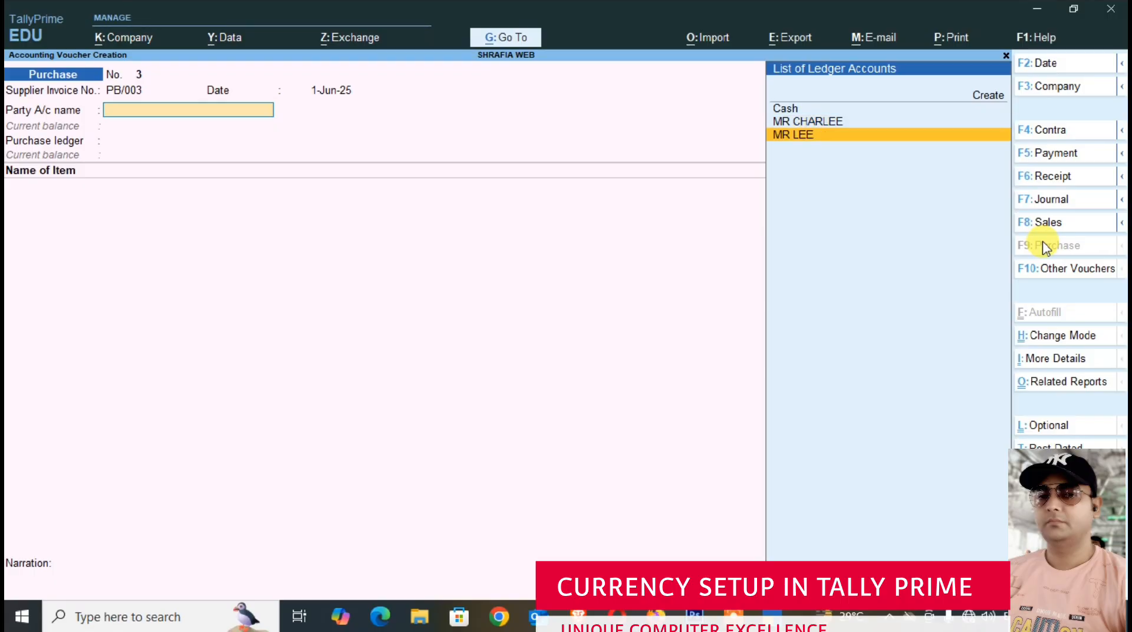
key("Return")
key("ctrl+a")
key("ctrl+a")
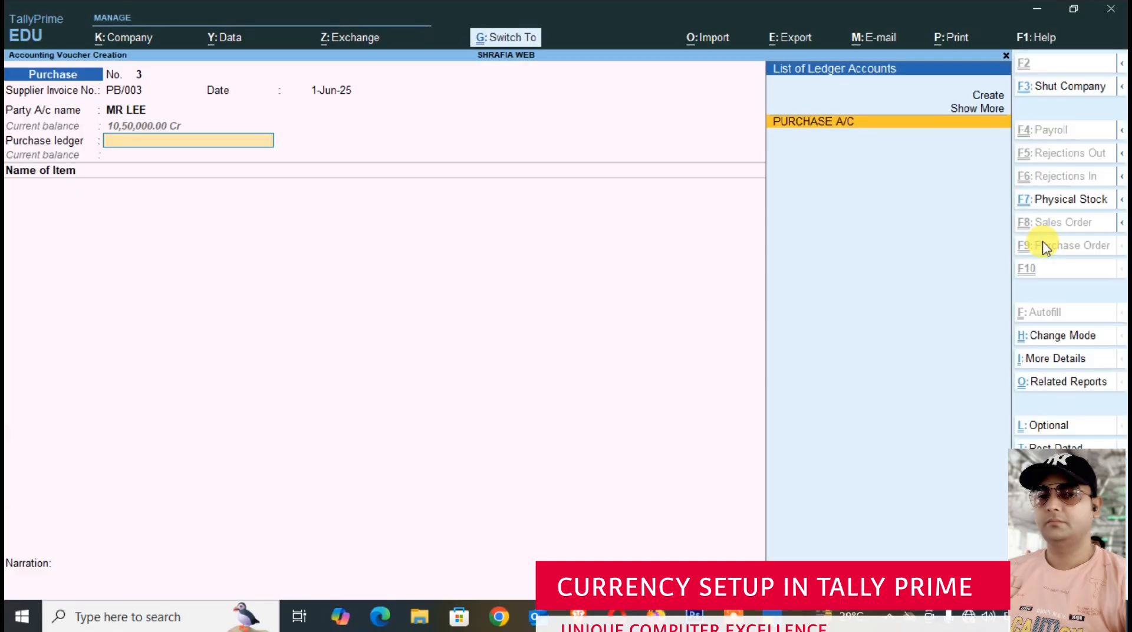
- Select PURCHASE A/C as the ledger and enter 50 NOS of SAMSUNG MOBILE in the third purchase voucher
key("Return")
type("SAM")
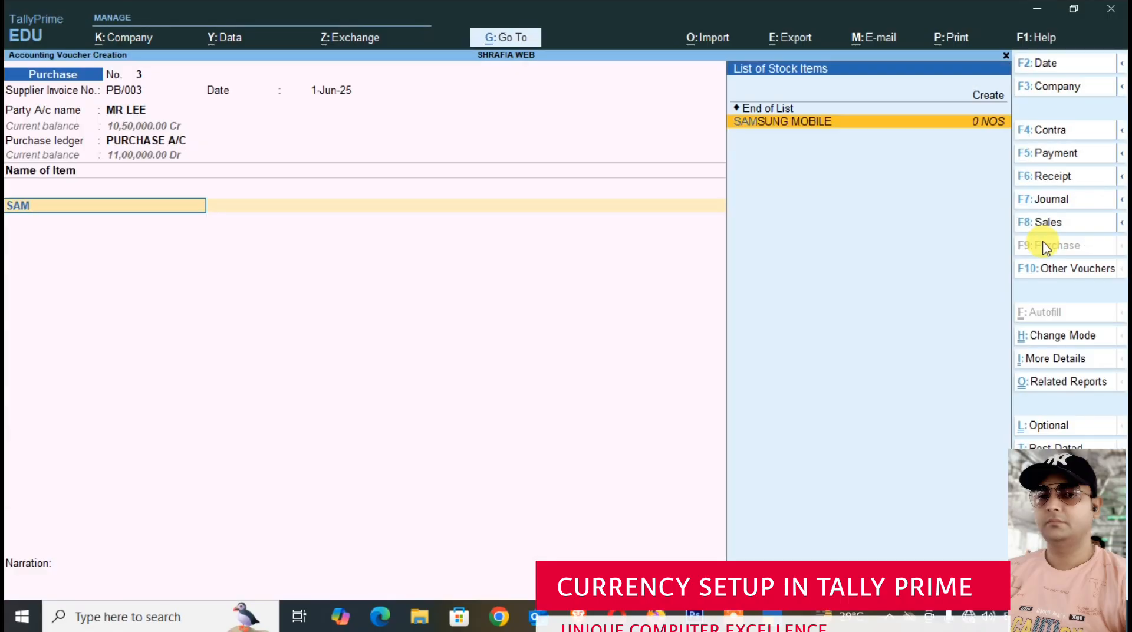
key("Return")
key("Return")
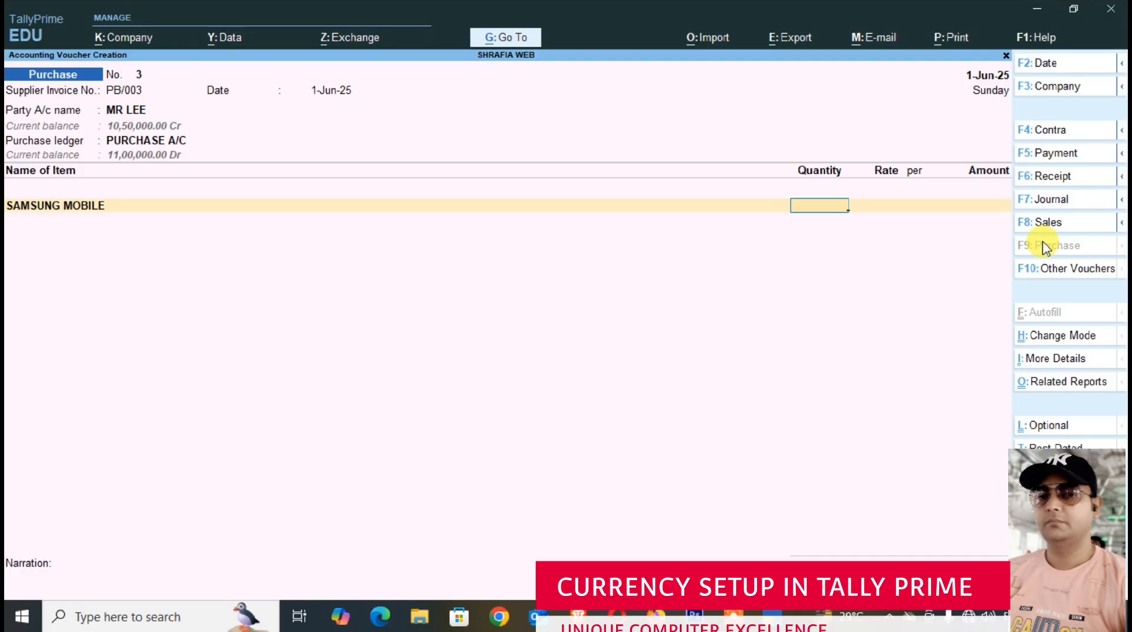
type("50")
key("Return")
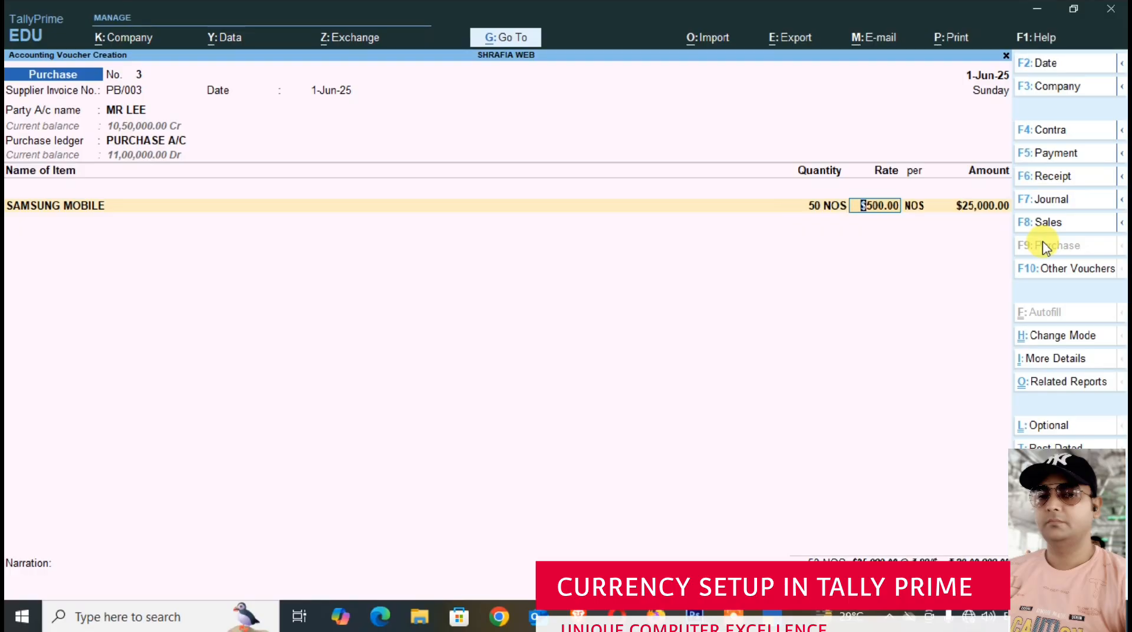
- Accept the $500 rate per NOS and the ₹80/$ exchange rate, and save the third purchase voucher
key("Return")
key("Return")
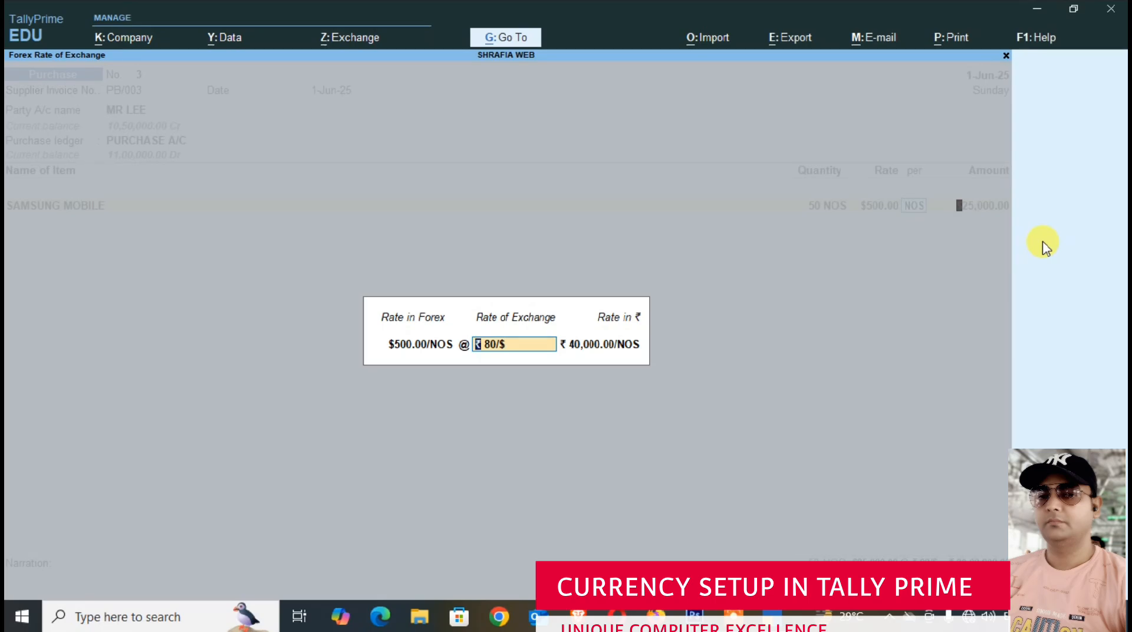
key("Return")
key("Return")
key("Return")
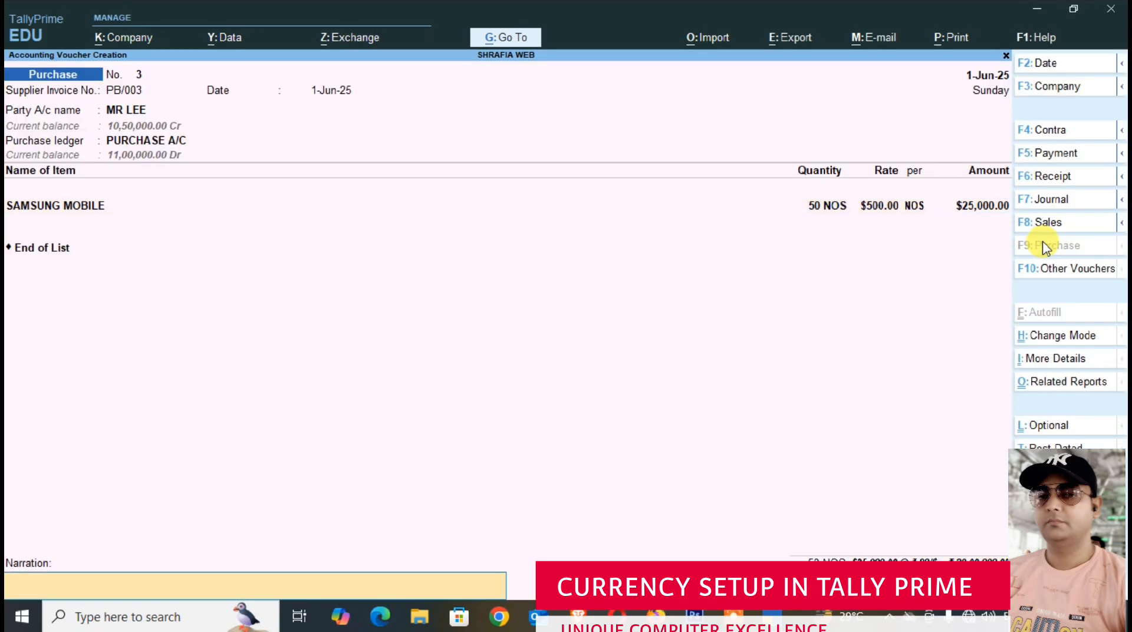
key("ctrl+a")
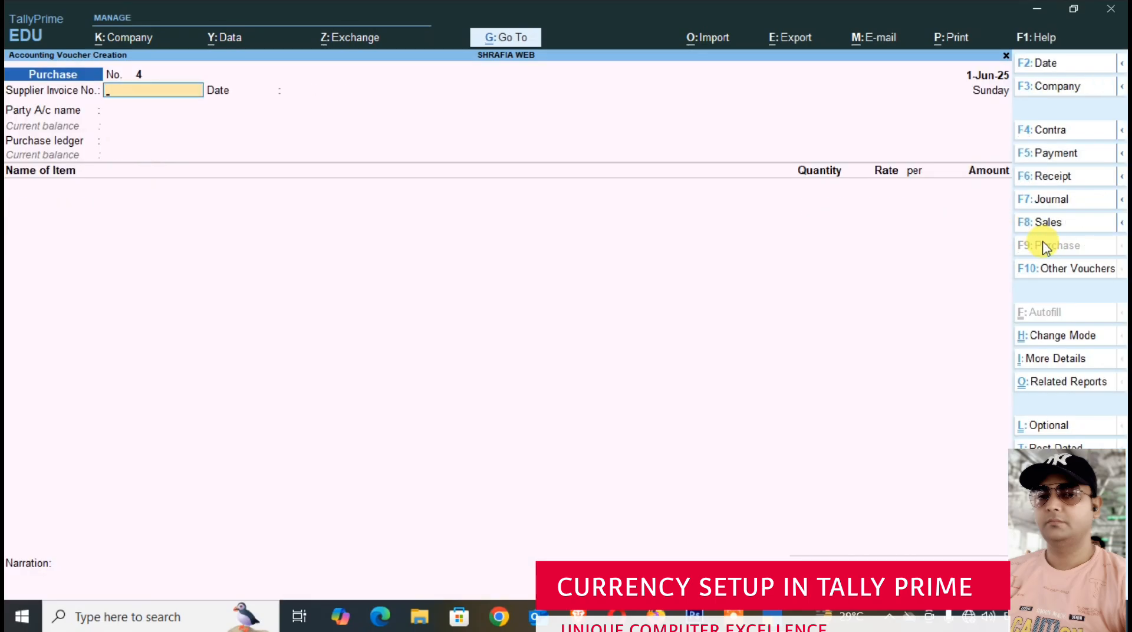
- Start a third sales voucher with the foreign customer as party account, leaving dispatch details blank and accepting the party details
left_click(1053, 223)
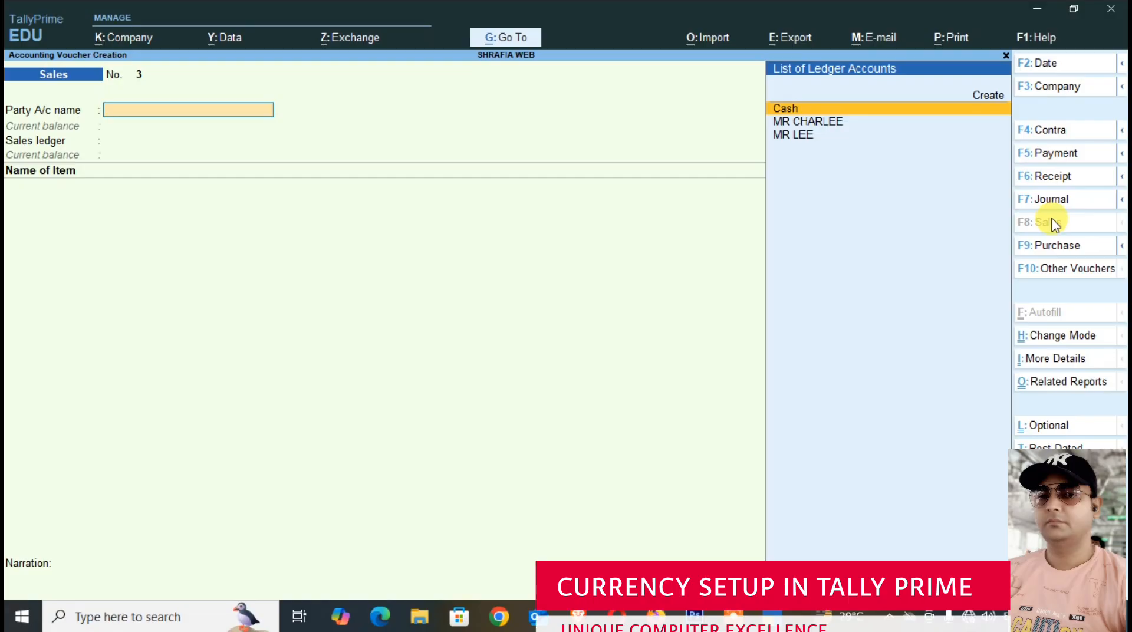
key("Down")
key("Down")
key("Up")
key("Return")
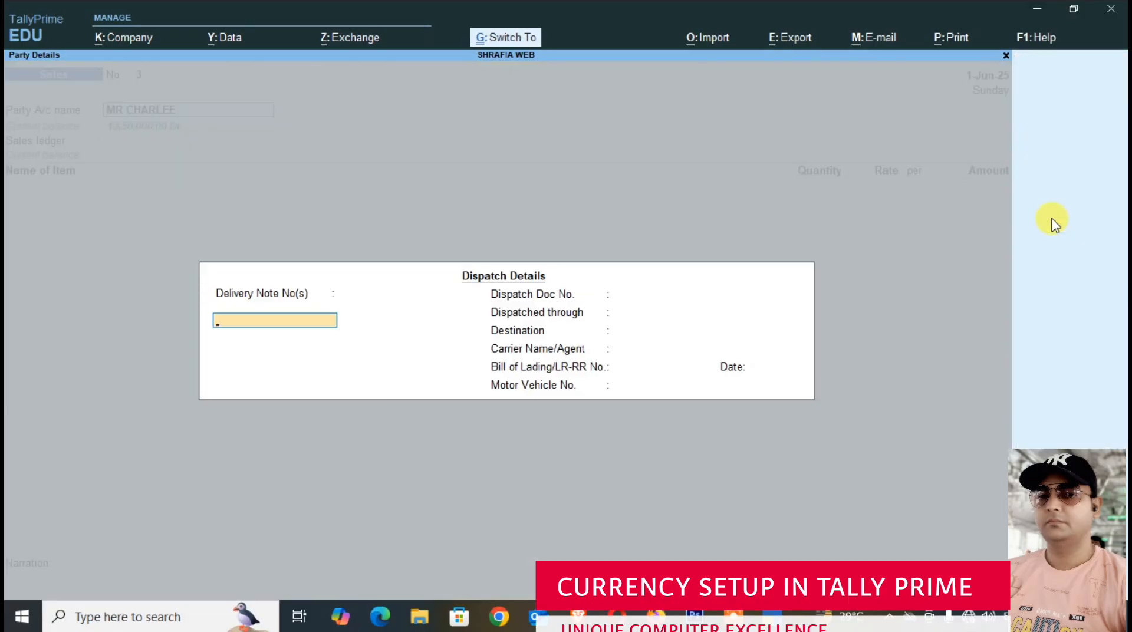
key("ctrl+a")
key("ctrl+a")
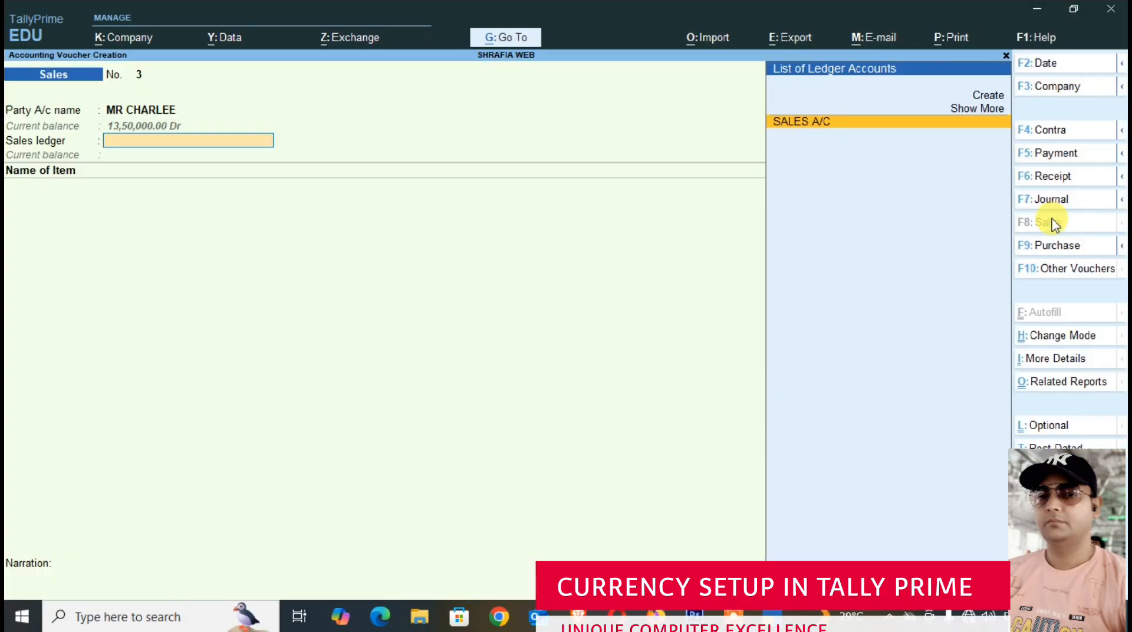
- Select SALES A/C as the ledger and enter 50 NOS of SAMSUNG MOBILE in the third sales voucher
key("Return")
type("SAM")
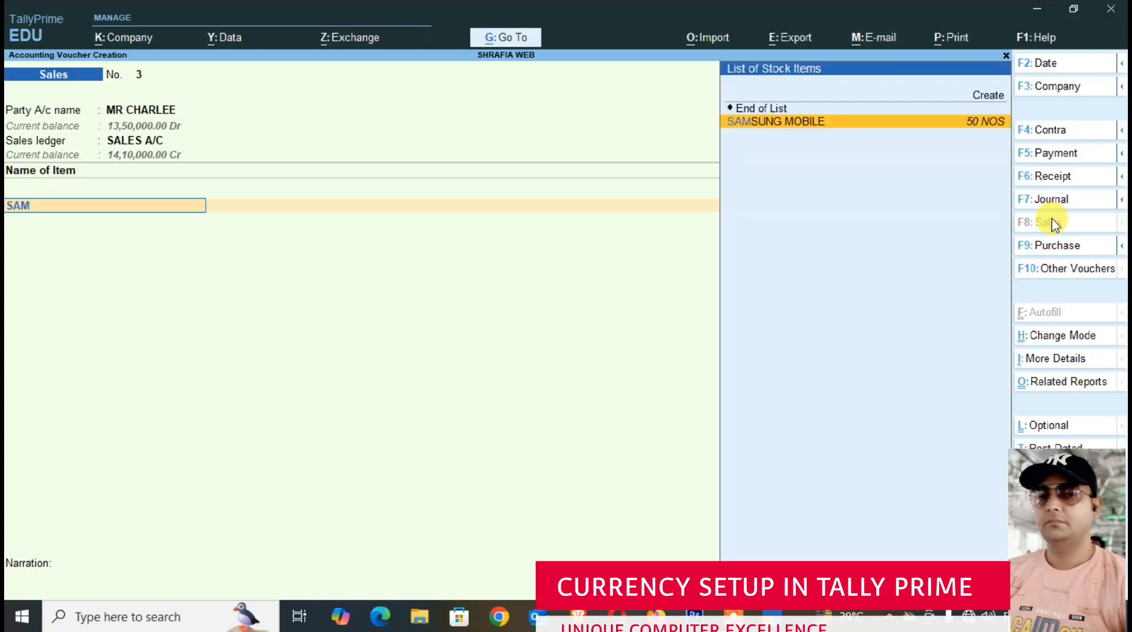
key("Return")
key("Return")
type("50")
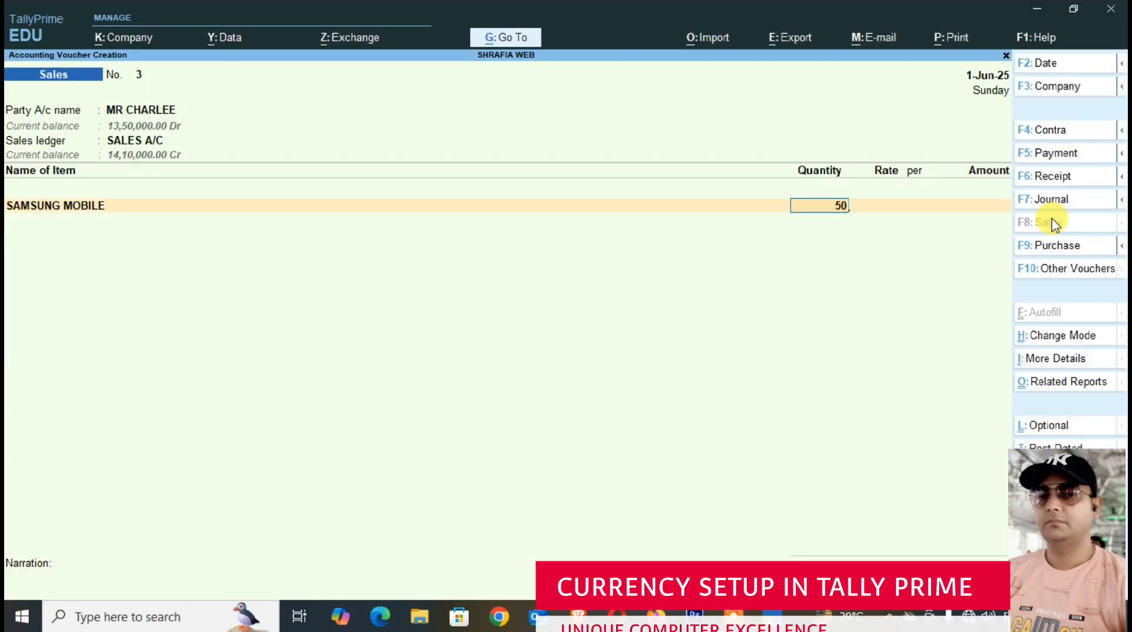
key("Return")
- Accept the $600 rate per NOS and the ₹85/$ exchange rate, and save the third sales voucher
key("Return")
key("Return")
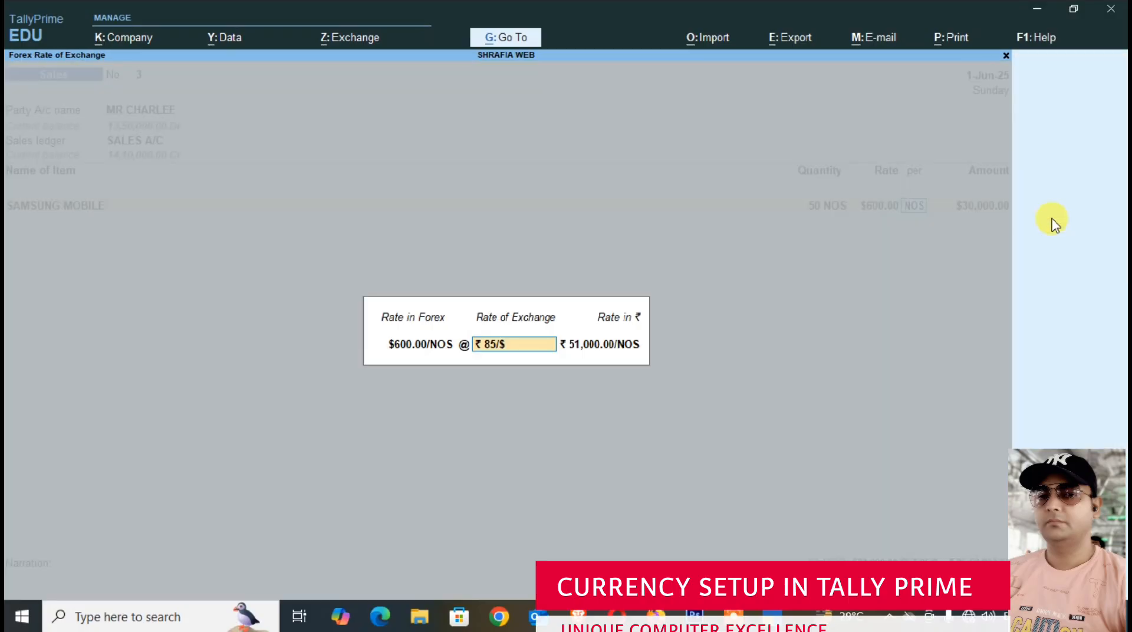
key("Return")
key("Return")
key("Return")
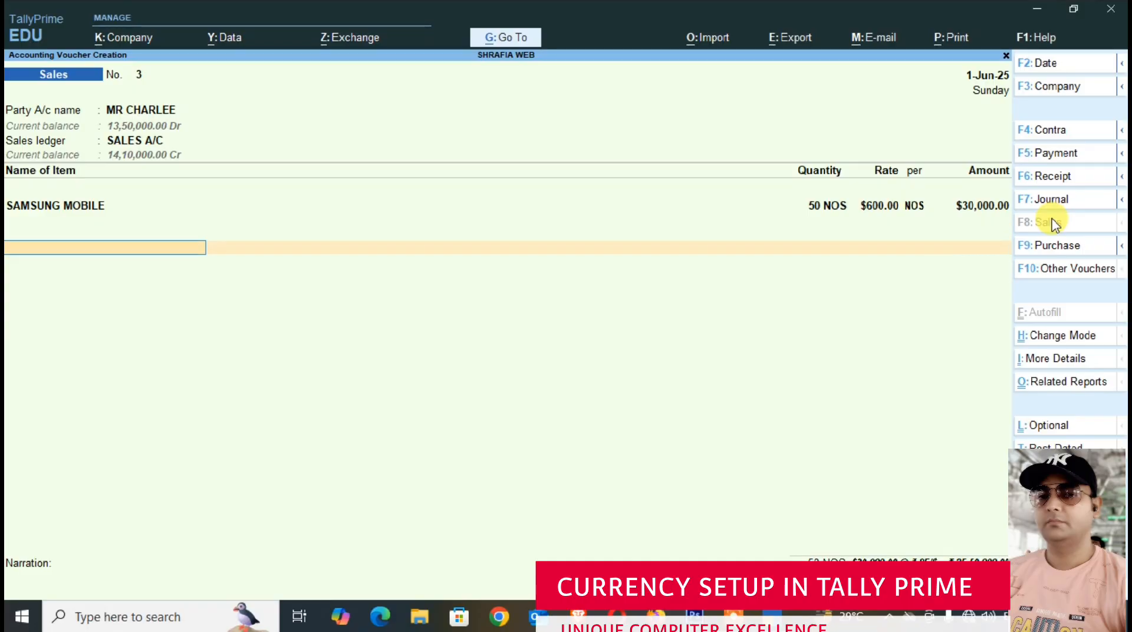
key("Return")
key("Return")
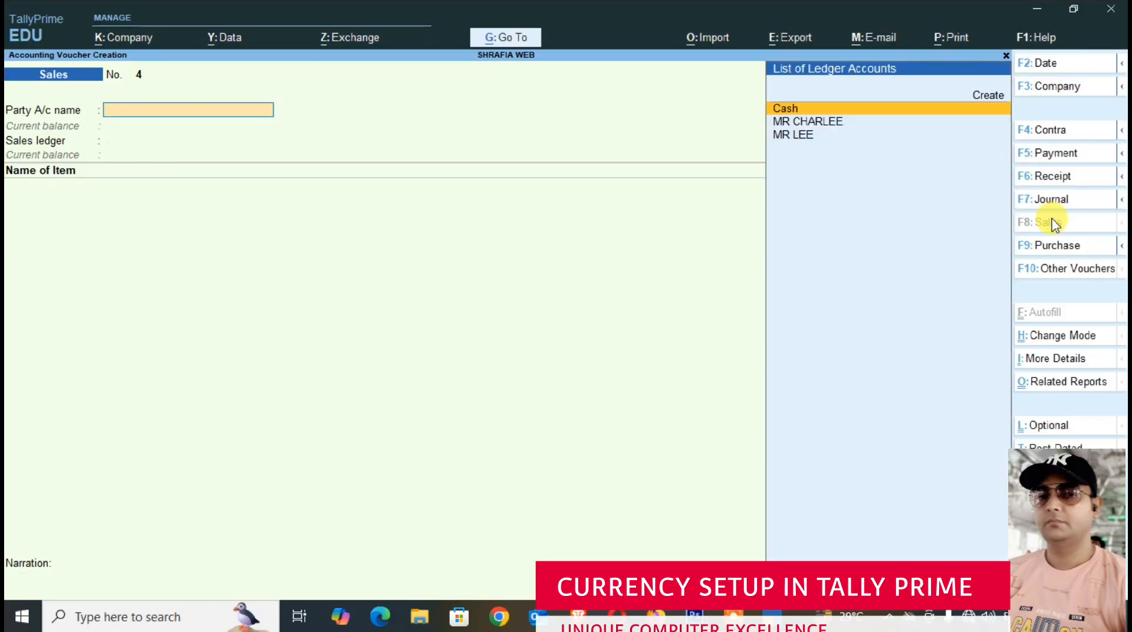
- Leave voucher entry and open the Day Book report
key("Escape")
key("Down")
key("Down")
key("Down")
key("Down")
key("Down")
key("Down")
key("Down")
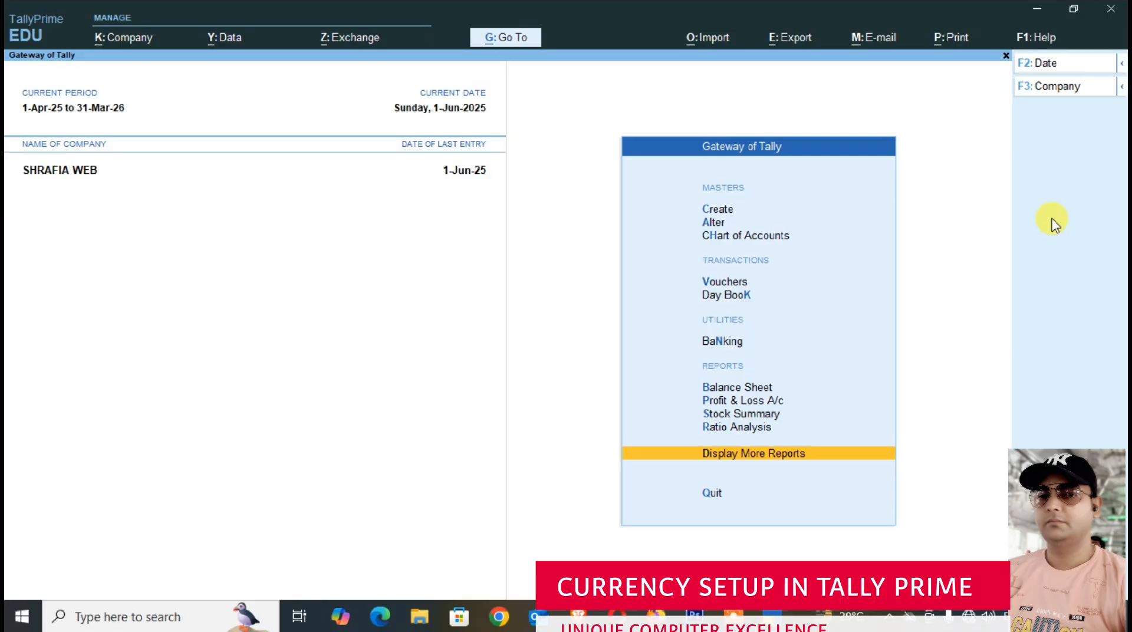
key("Return")
key("Down")
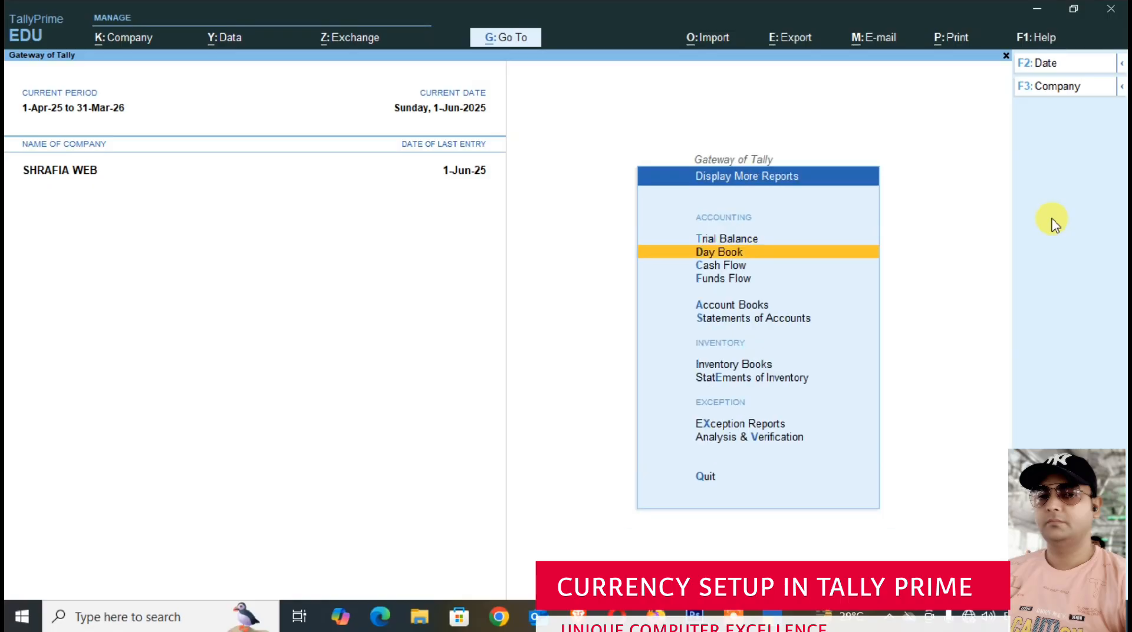
key("Return")
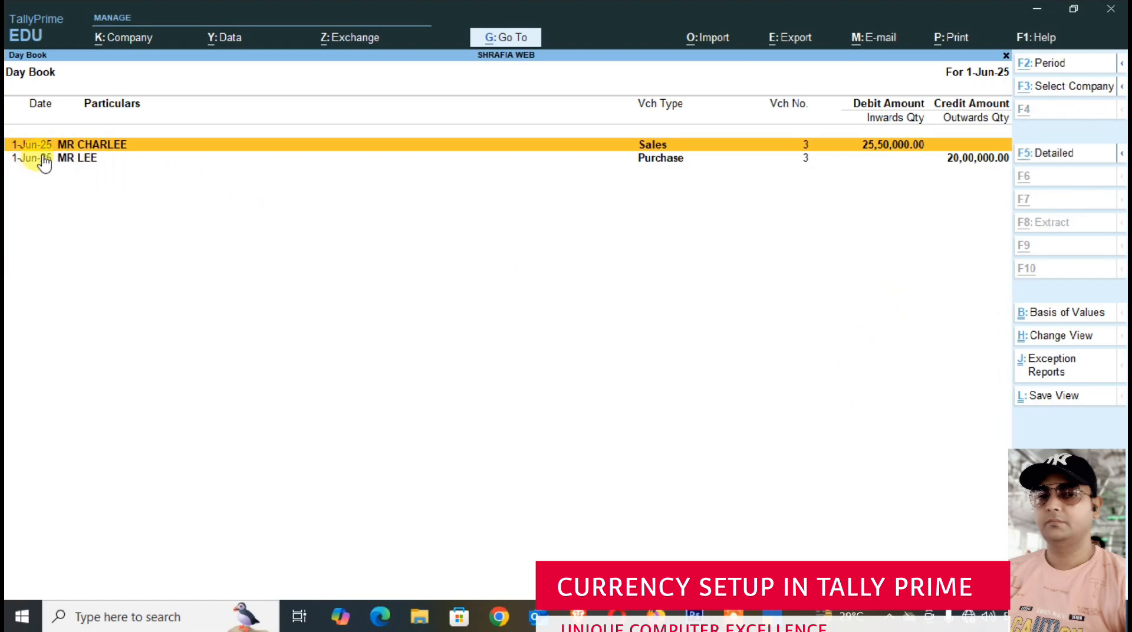
- Set the Day Book period from 1-4-2025 to 1-6-2025 and expand the details of the 1-Apr-25 sales voucher
key("alt+F2")
type("1-4")
key("Return")
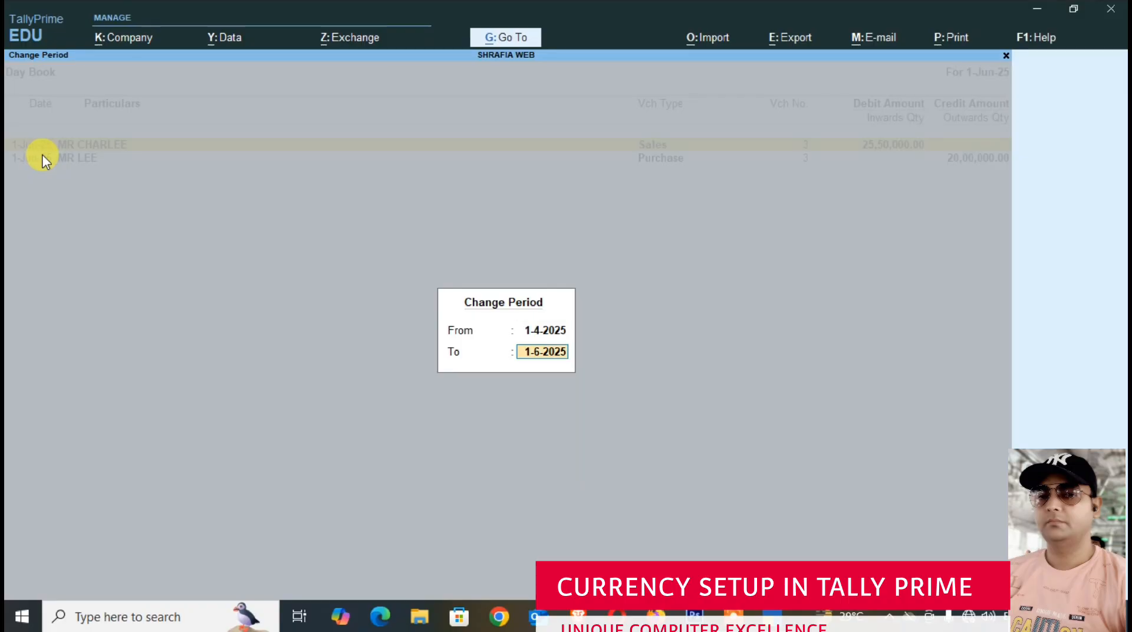
key("Return")
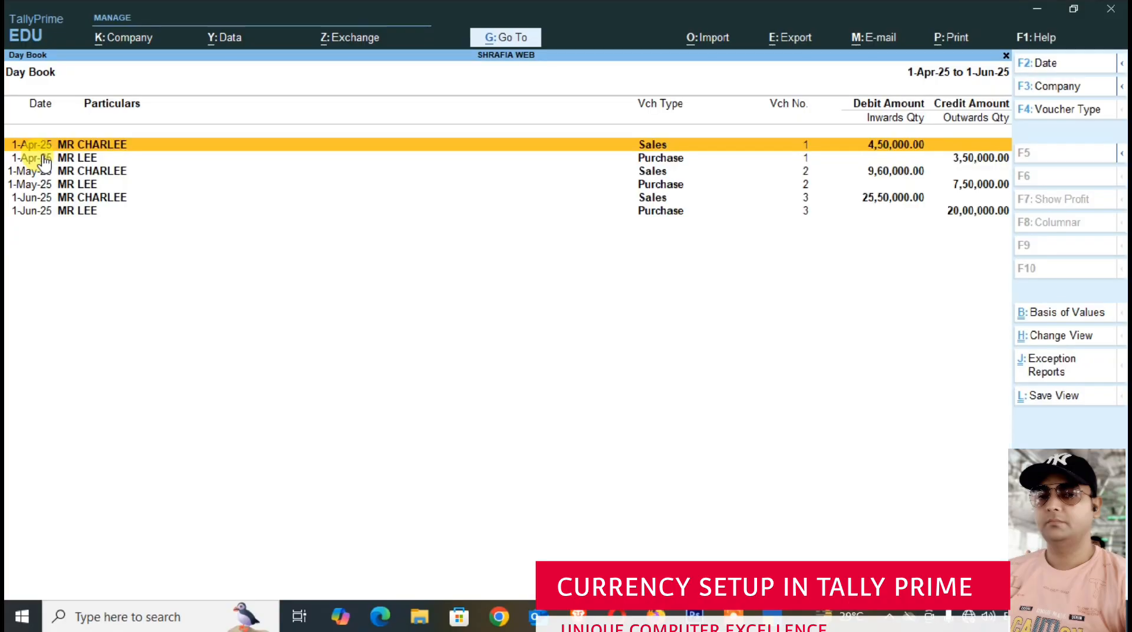
key("shift+Return")
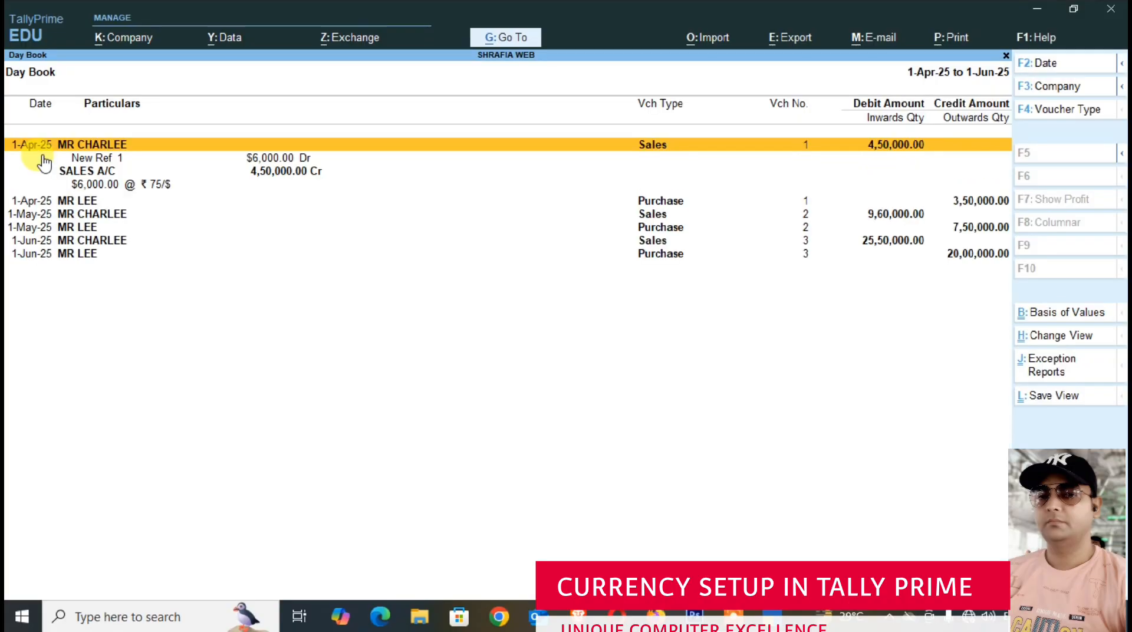
- Expand the details of the 1-Apr-25 purchase voucher and the 1-May-25 sales voucher in the Day Book
key("Down")
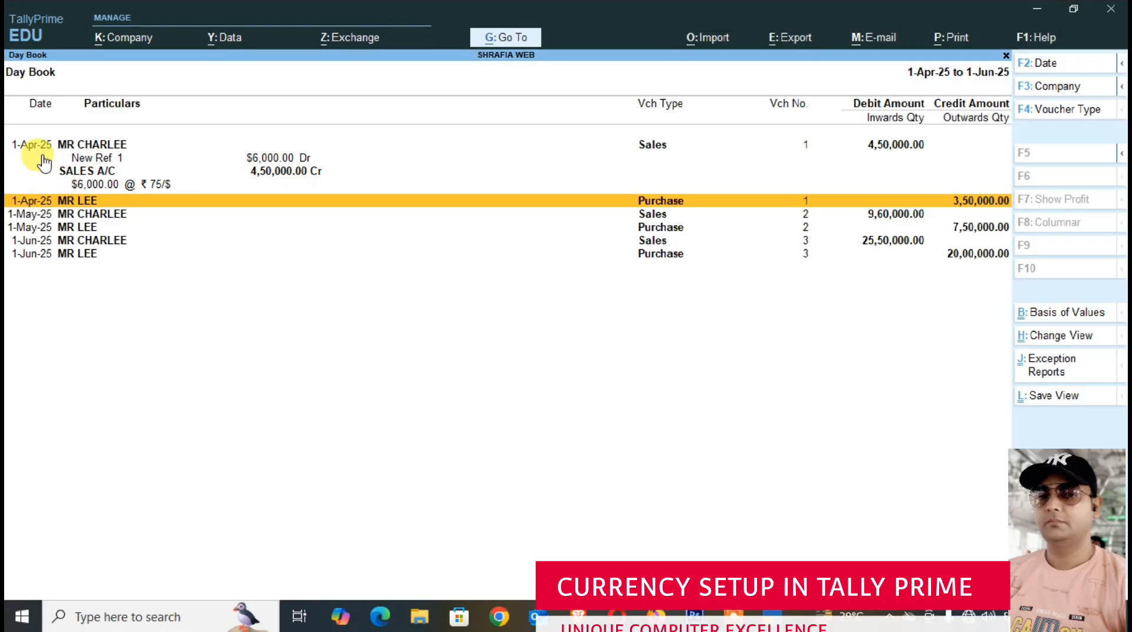
key("shift+Return")
key("Down")
key("Down")
key("Down")
key("Down")
key("Down")
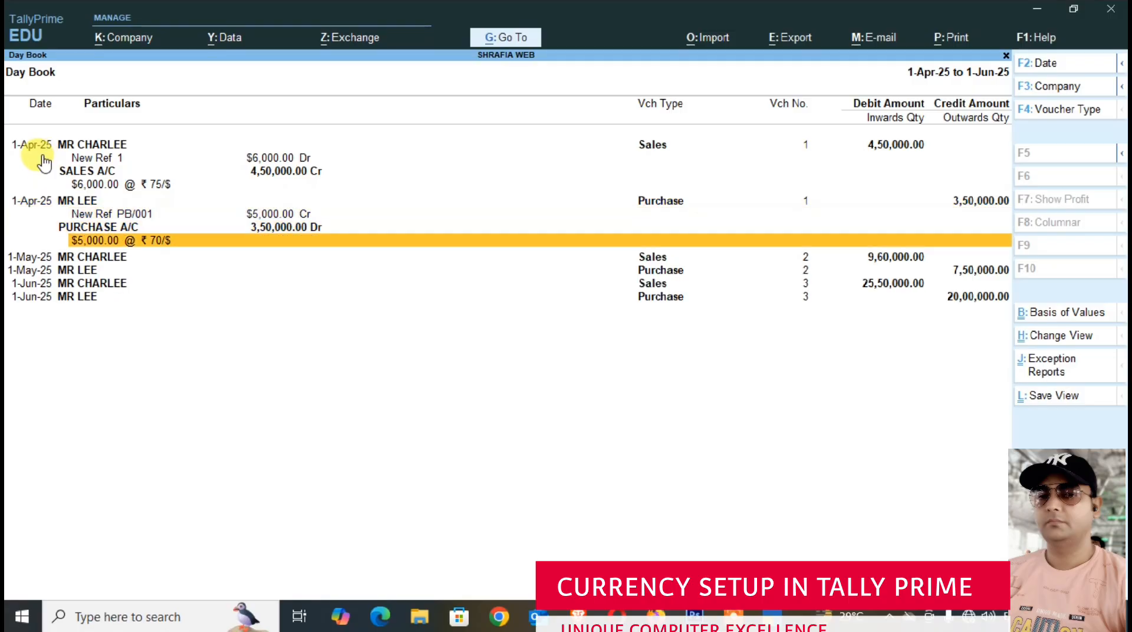
key("Up")
key("shift+Return")
key("Down")
- Expand the details of the 1-May-25 purchase voucher and both 1-Jun-25 vouchers in the Day Book
key("Down")
key("Down")
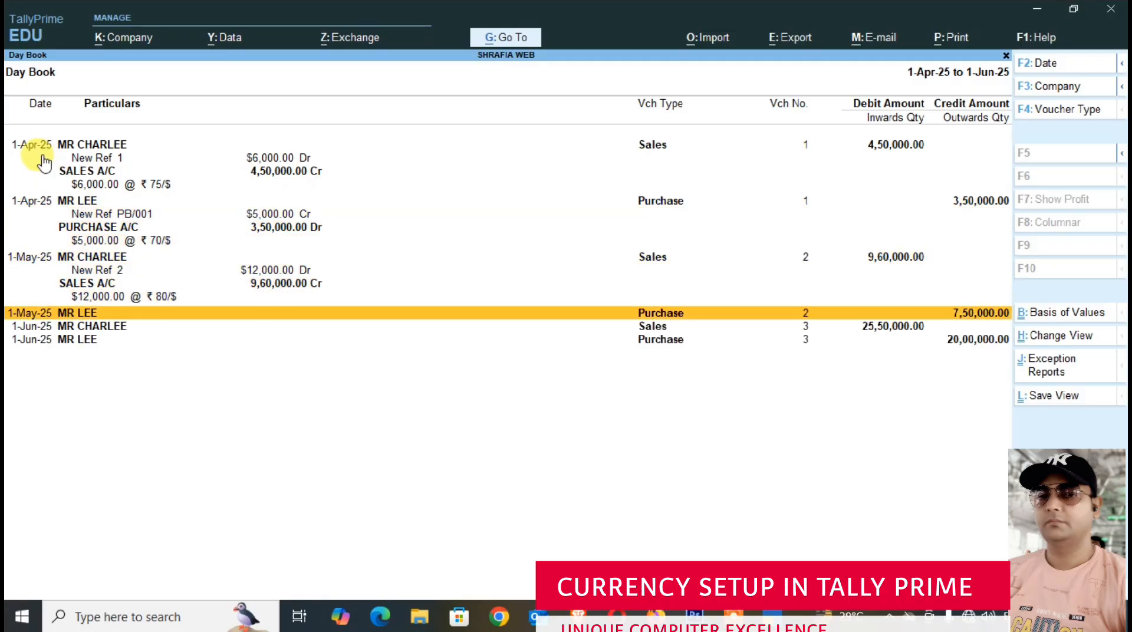
key("shift+Return")
key("Down")
key("Down")
key("Down")
key("shift+Return")
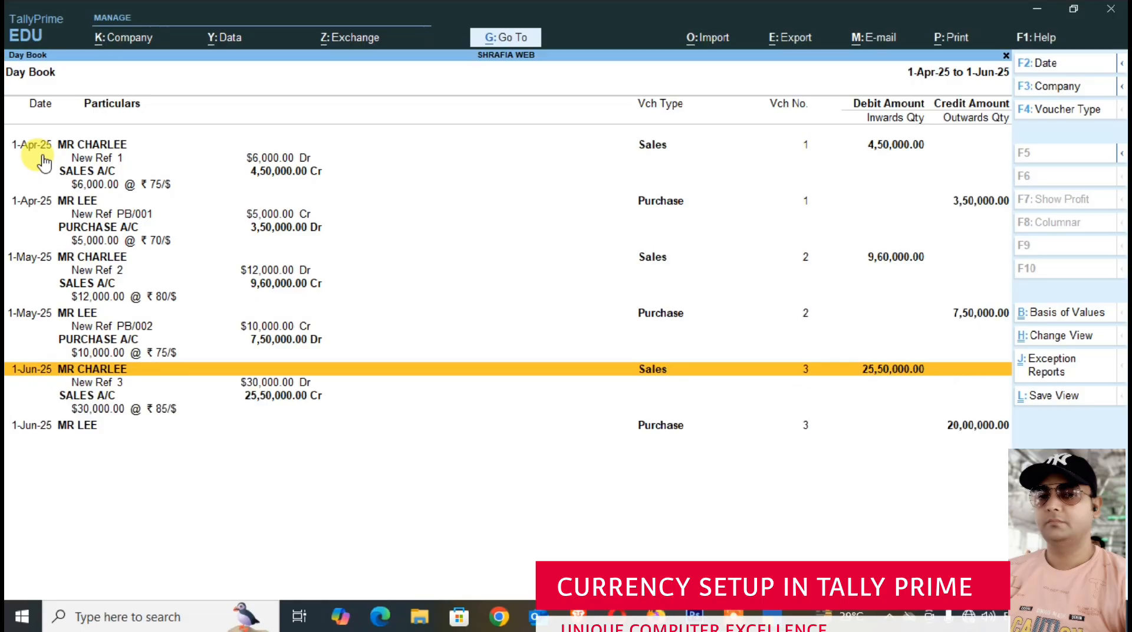
key("Down")
key("Down")
key("Down")
key("shift+Return")
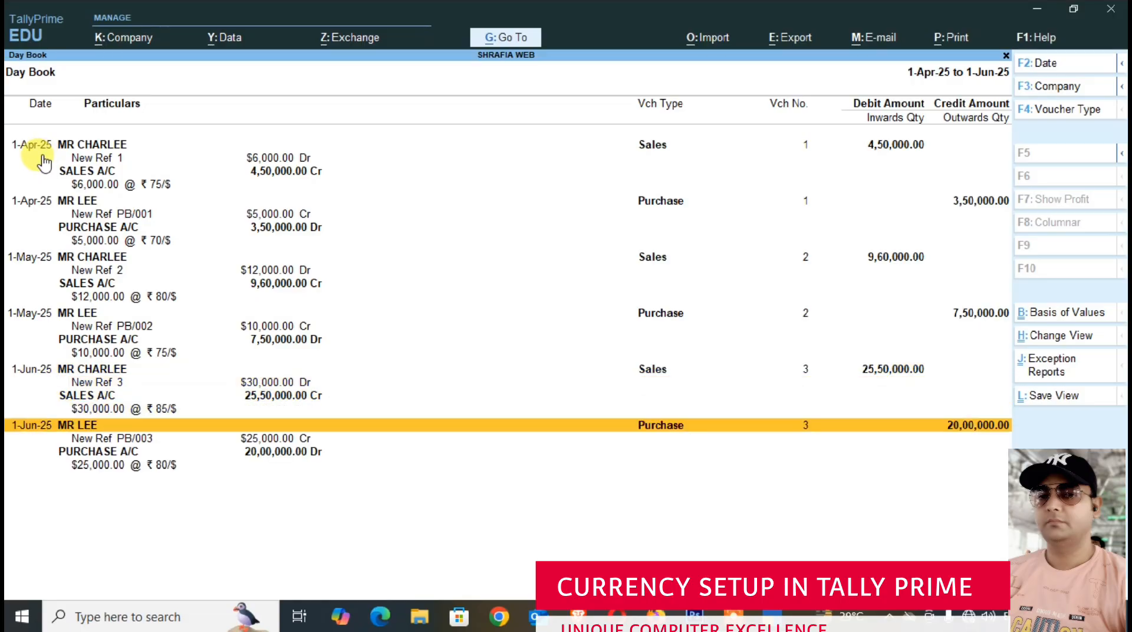
- Configure the Day Book with Show Forex details set to Yes, keeping Name Only for ledgers and the Default sorting method
key("F12")
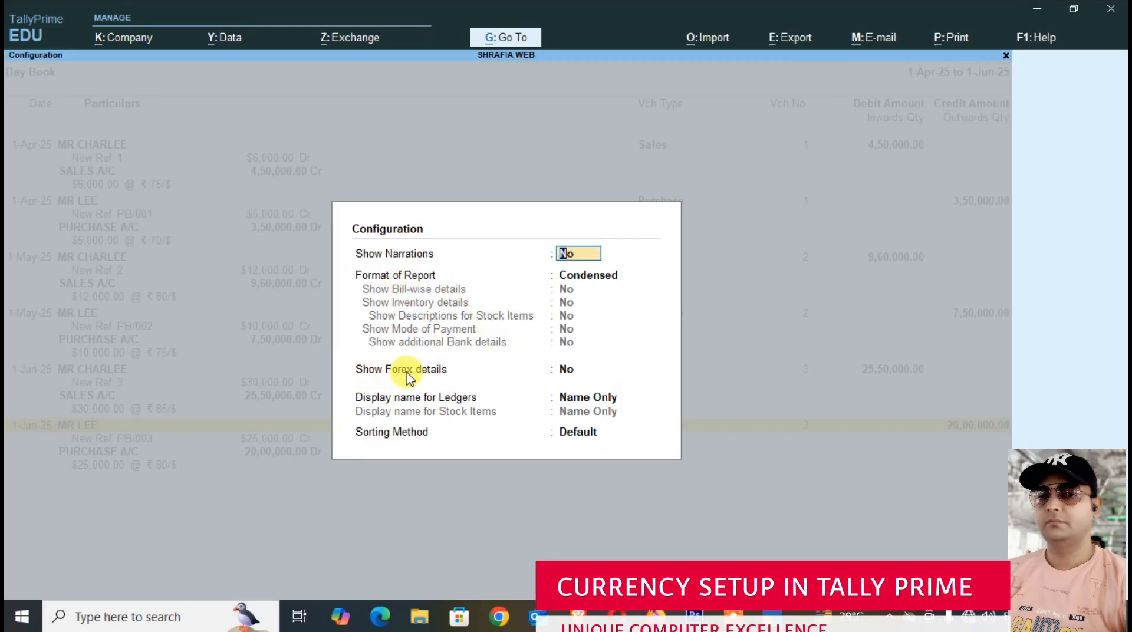
left_click(570, 368)
key("Return")
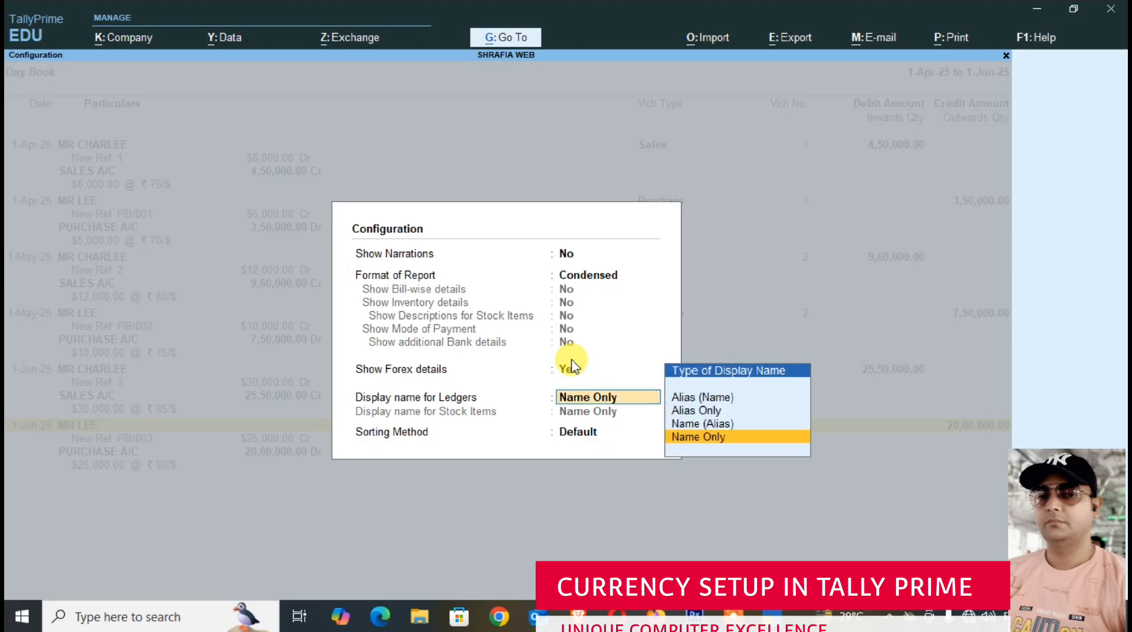
key("Return")
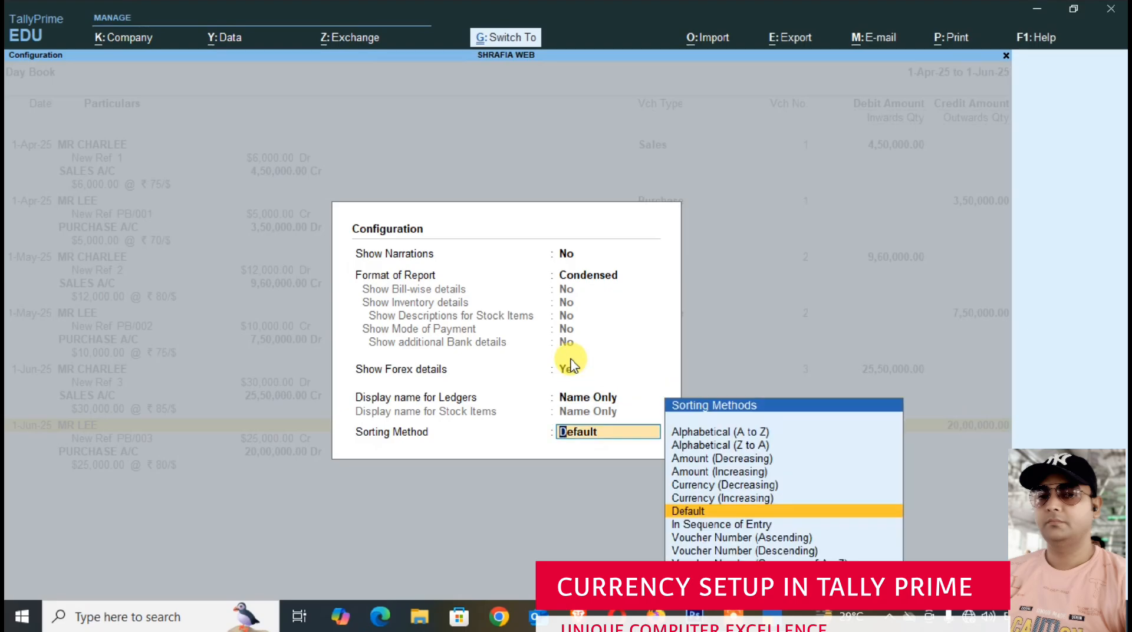
key("Return")
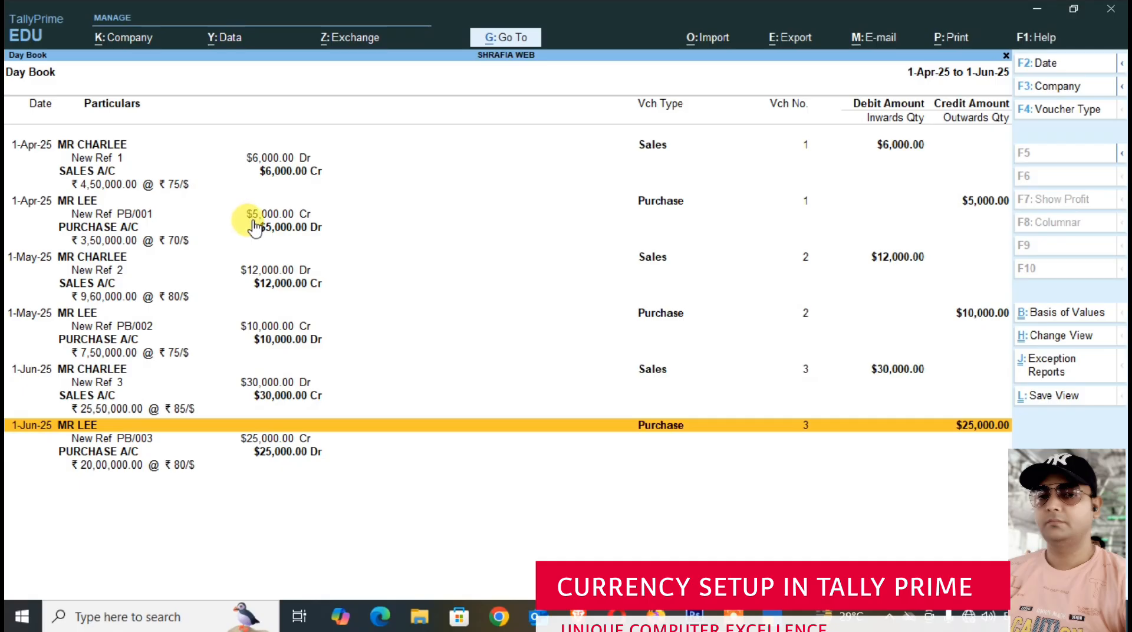
- Leave the Day Book, review the Balance Sheet in detailed format, and close it
key("Escape")
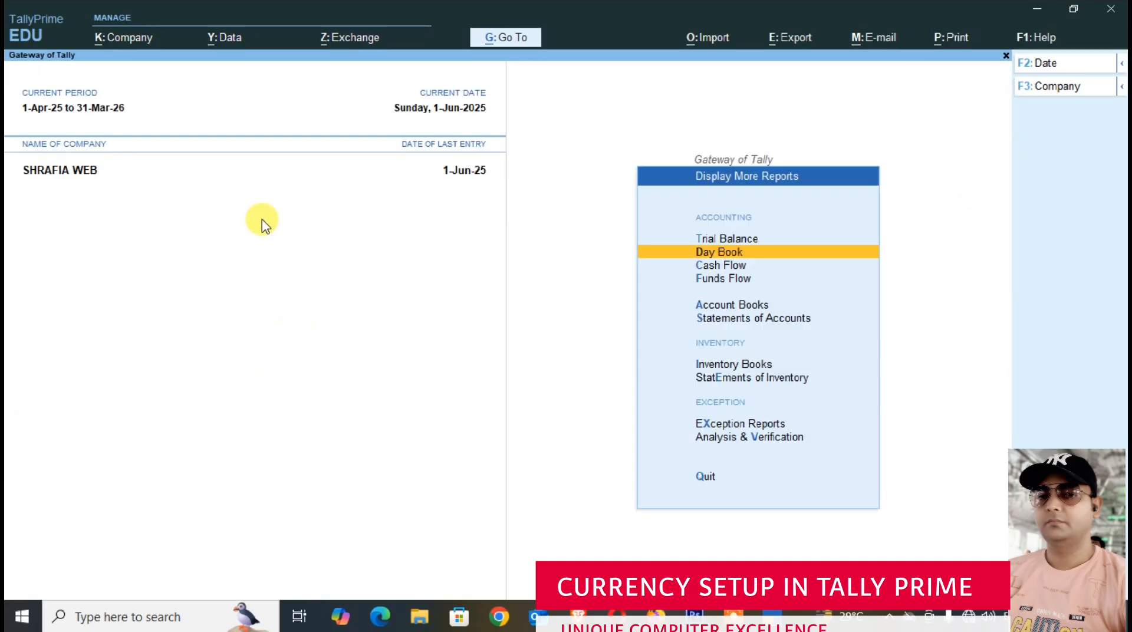
key("Escape")
key("Up")
key("Up")
key("Up")
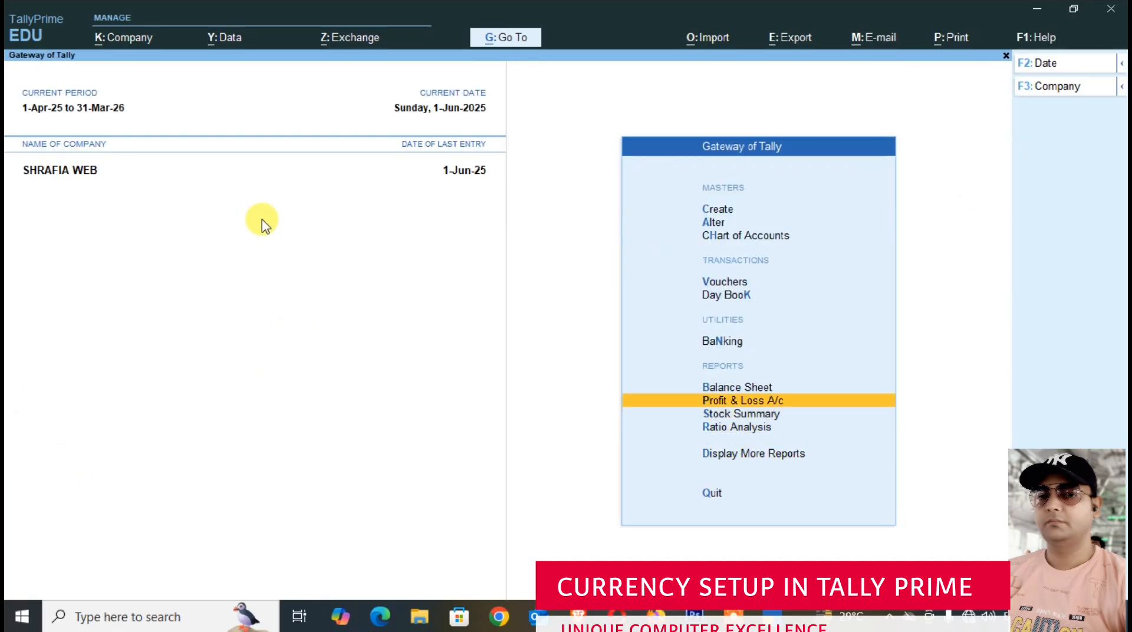
key("Up")
key("Return")
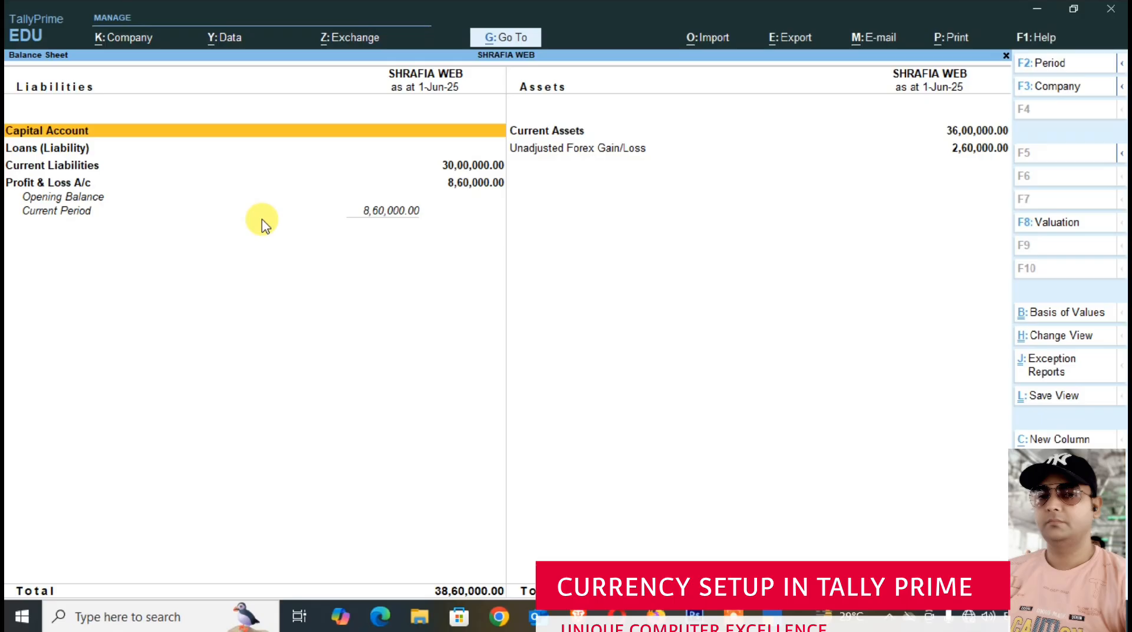
key("alt+F5")
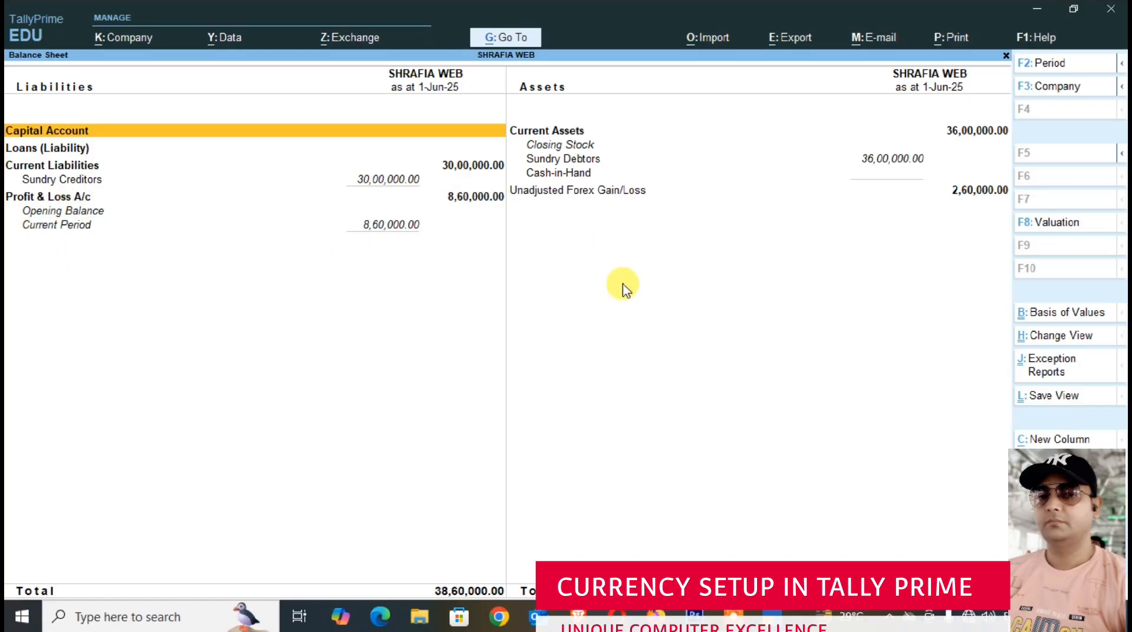
key("Escape")
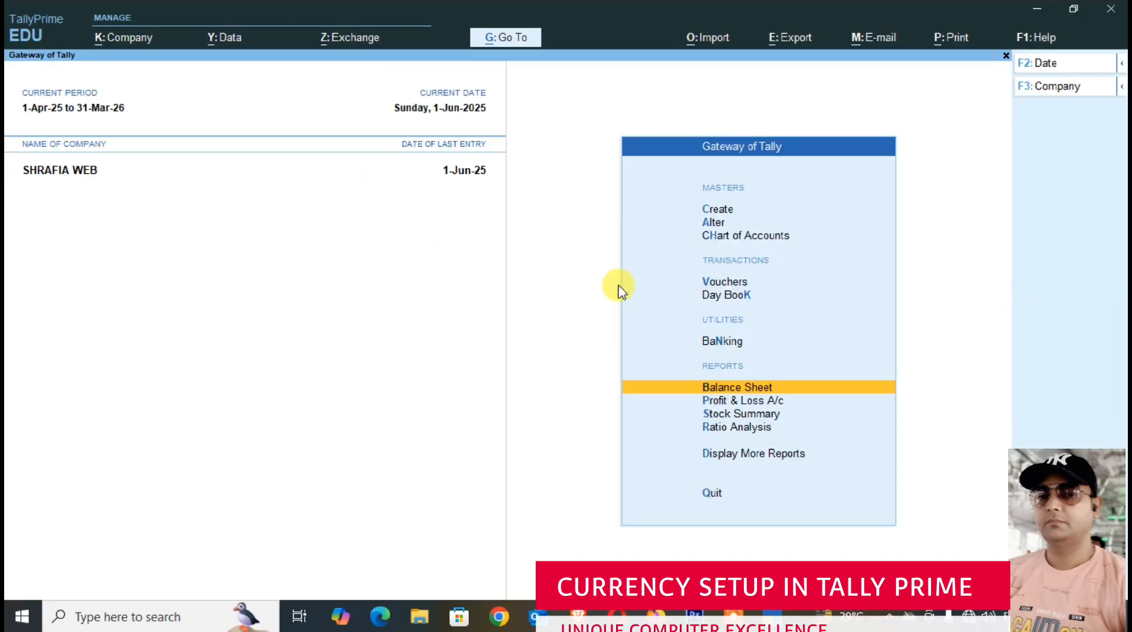
- Review the Profit & Loss A/c report and close it
key("Down")
key("Return")
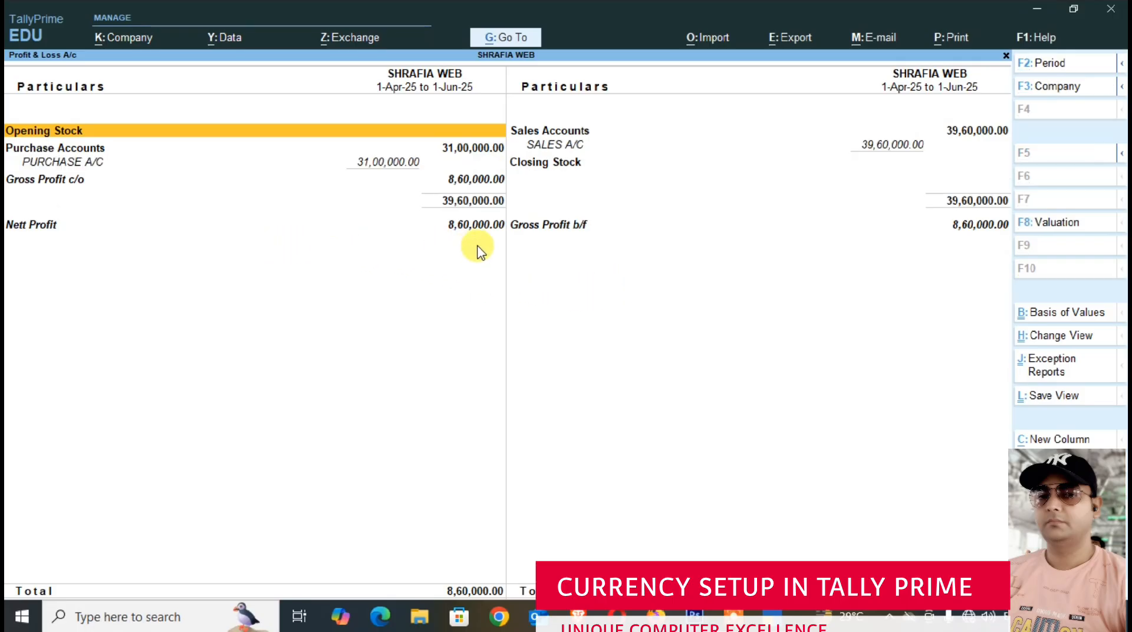
key("Escape")
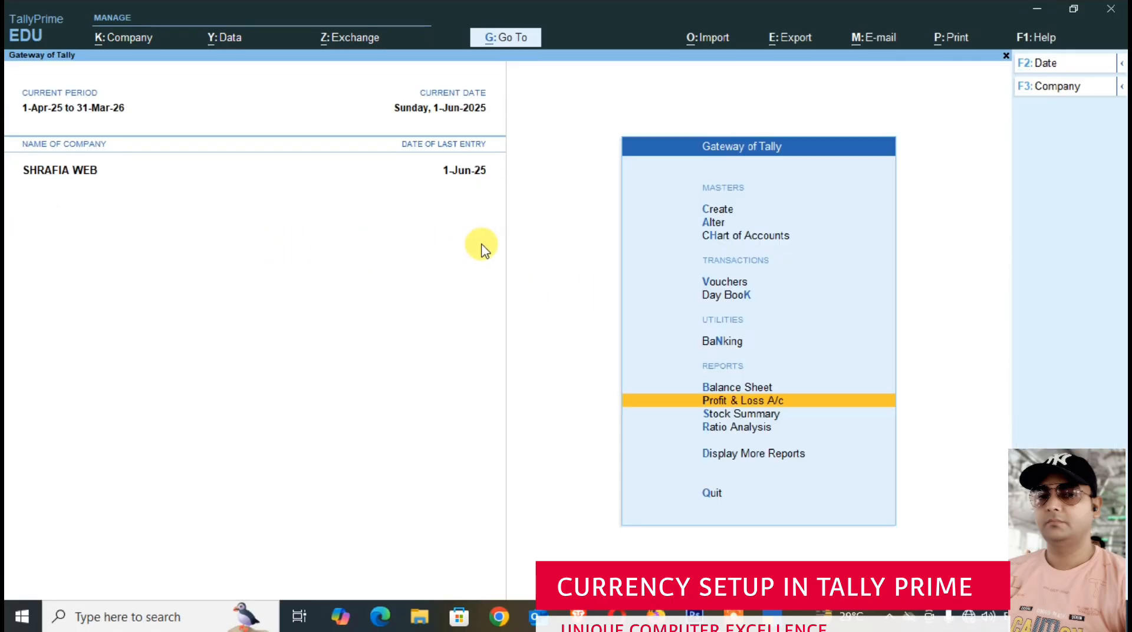
- Open the Account Books group among the additional reports
key("Down")
key("Down")
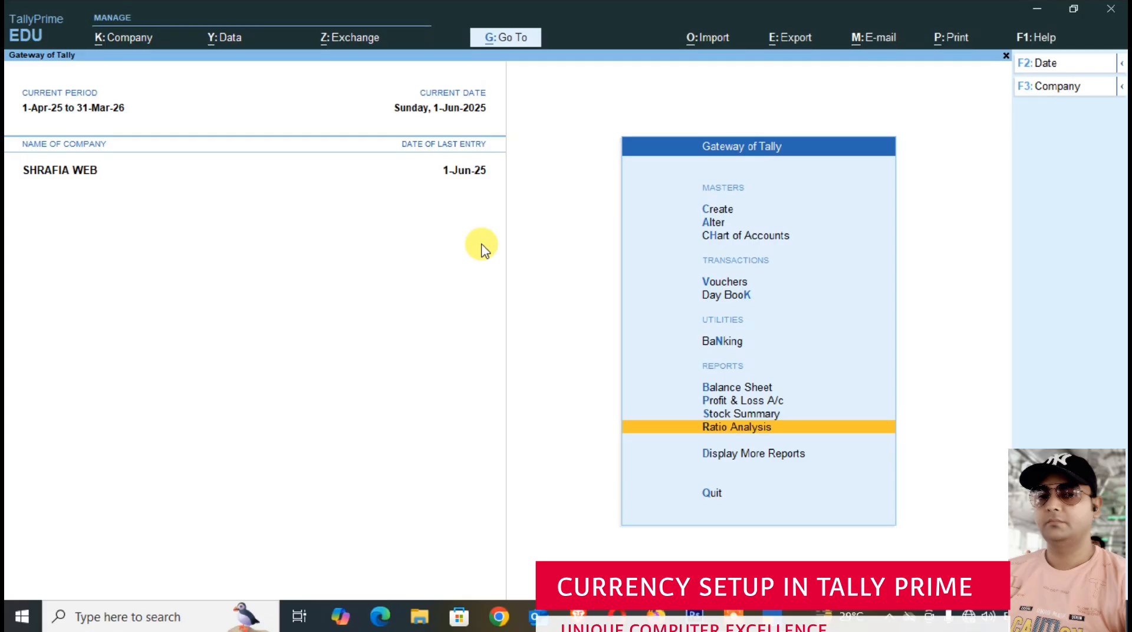
key("Down")
key("Down")
key("Up")
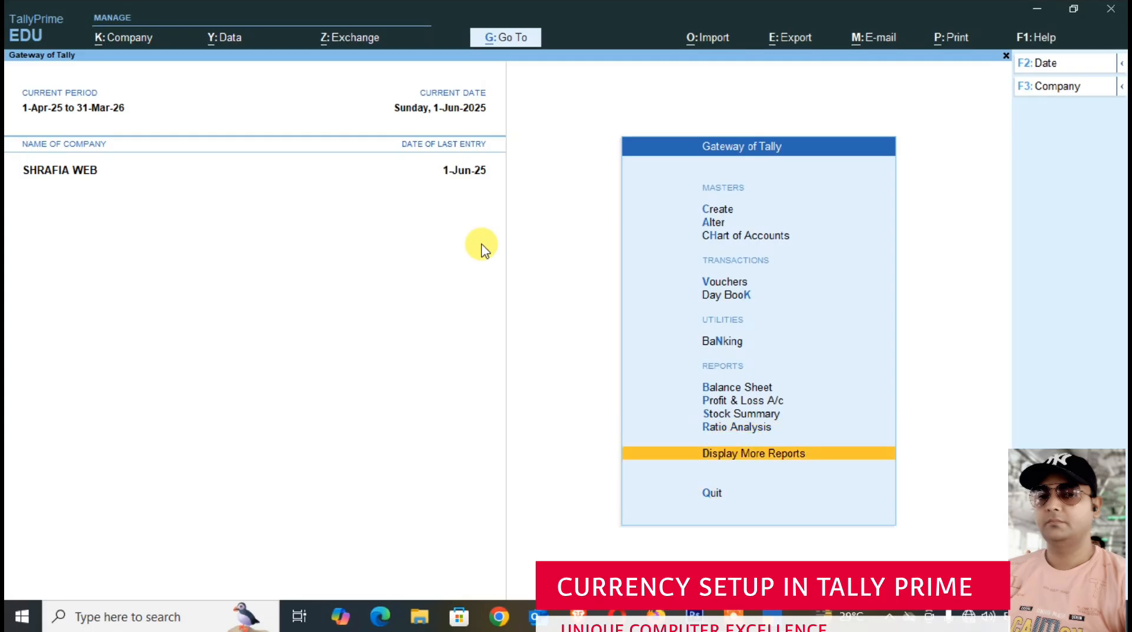
key("Return")
key("Down")
key("Down")
key("Down")
key("Down")
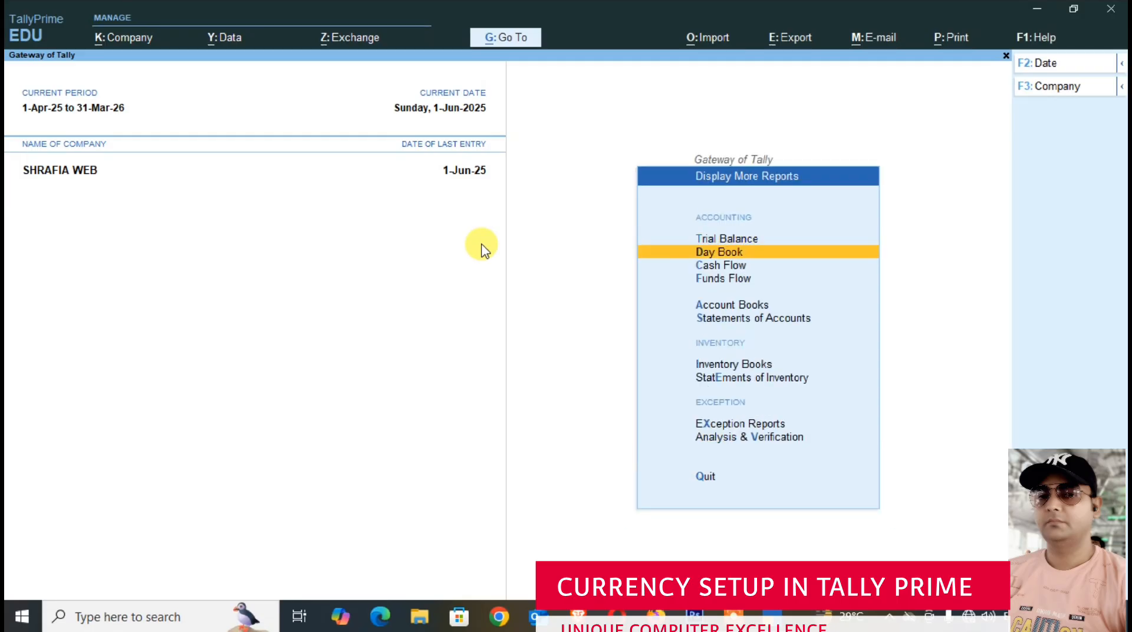
key("Return")
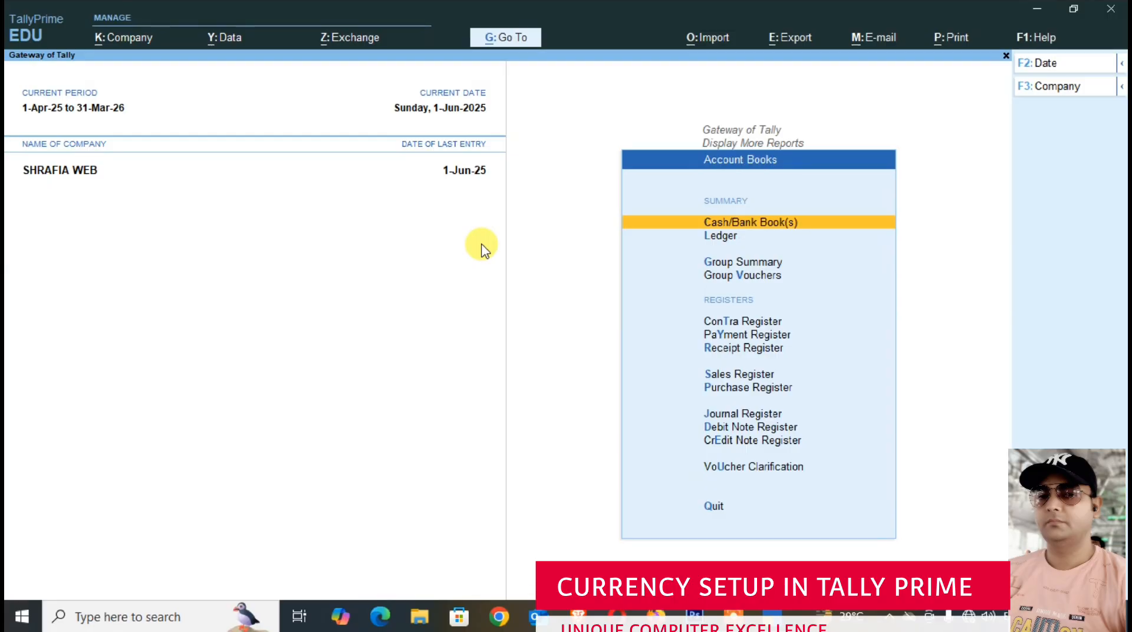
- Open the Ledger report for PURCHASE A/C
key("Down")
key("Return")
key("Down")
key("Down")
key("Down")
key("Down")
key("Down")
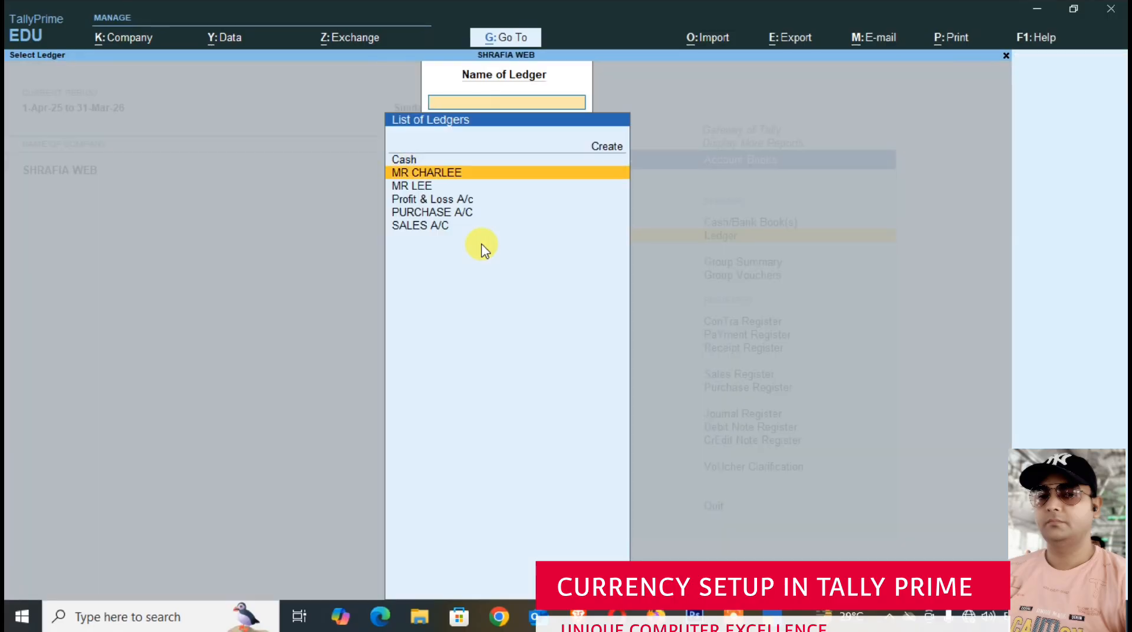
key("Up")
key("Return")
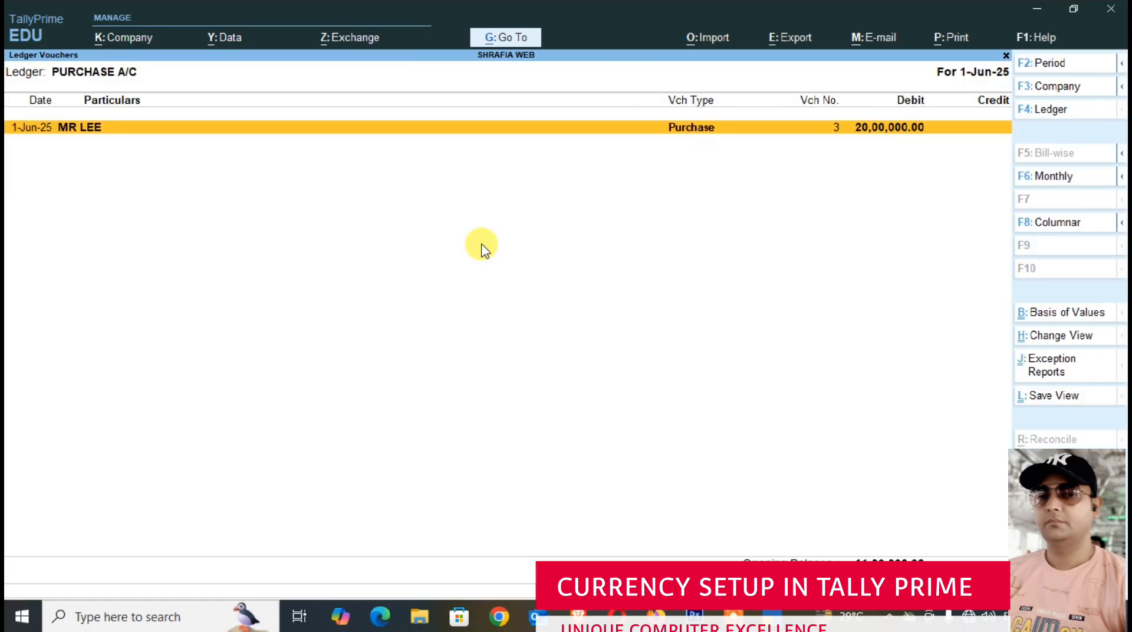
- Set the PURCHASE A/C ledger period from 1-4-2025 to 1-6-2025
key("alt+F2")
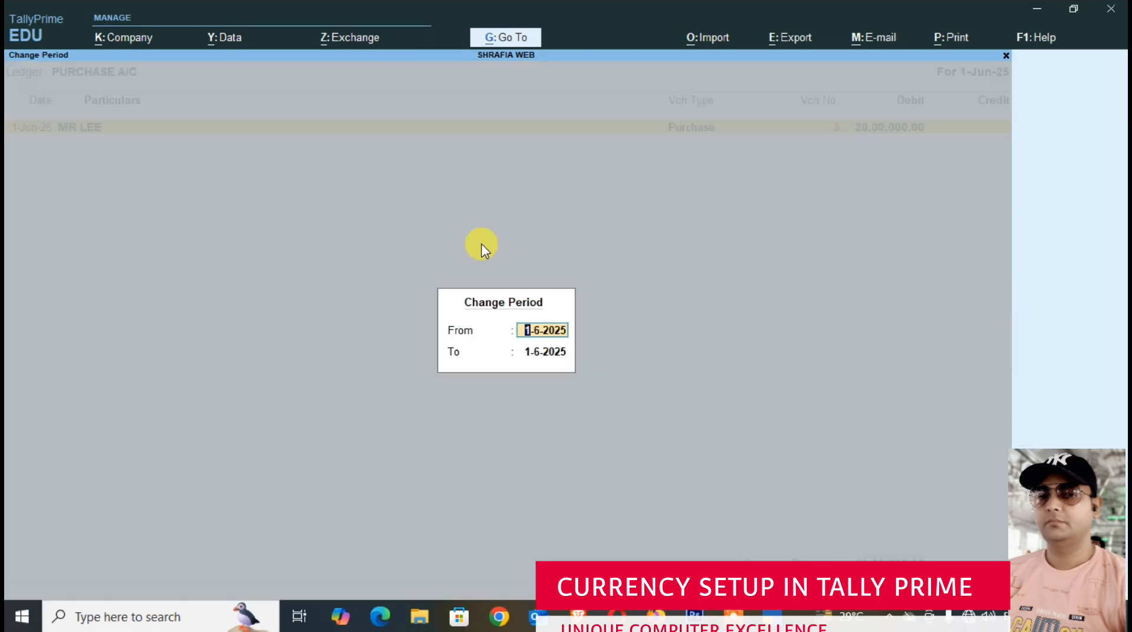
type("1-4")
key("Return")
key("Return")
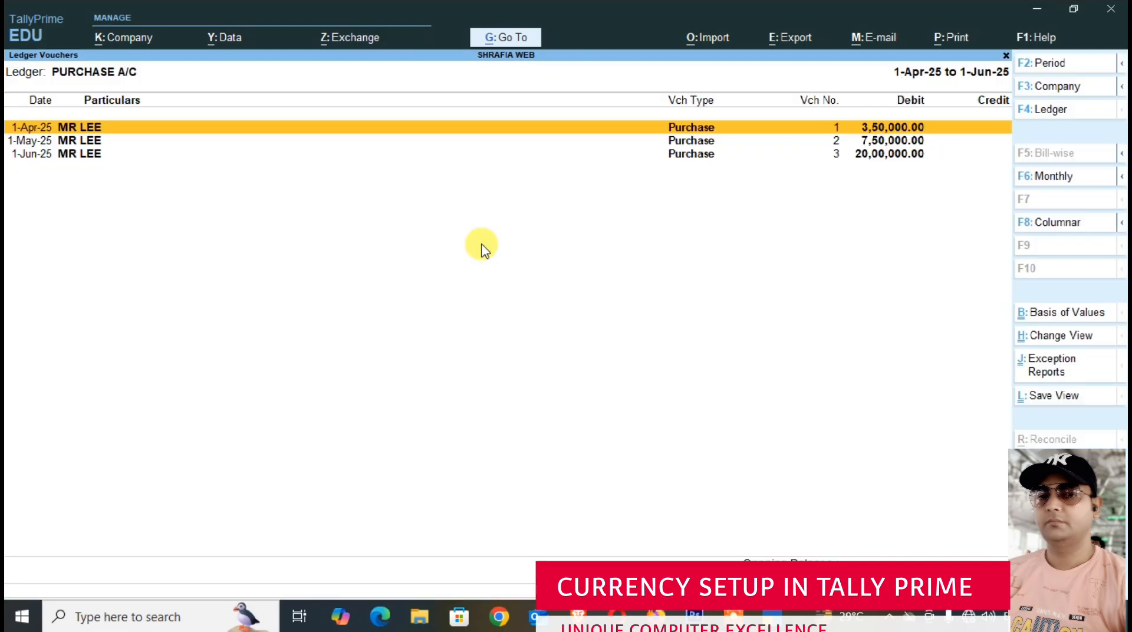
- Expand the stock item details of all three purchase vouchers in the PURCHASE A/C ledger
key("shift+Return")
key("Down")
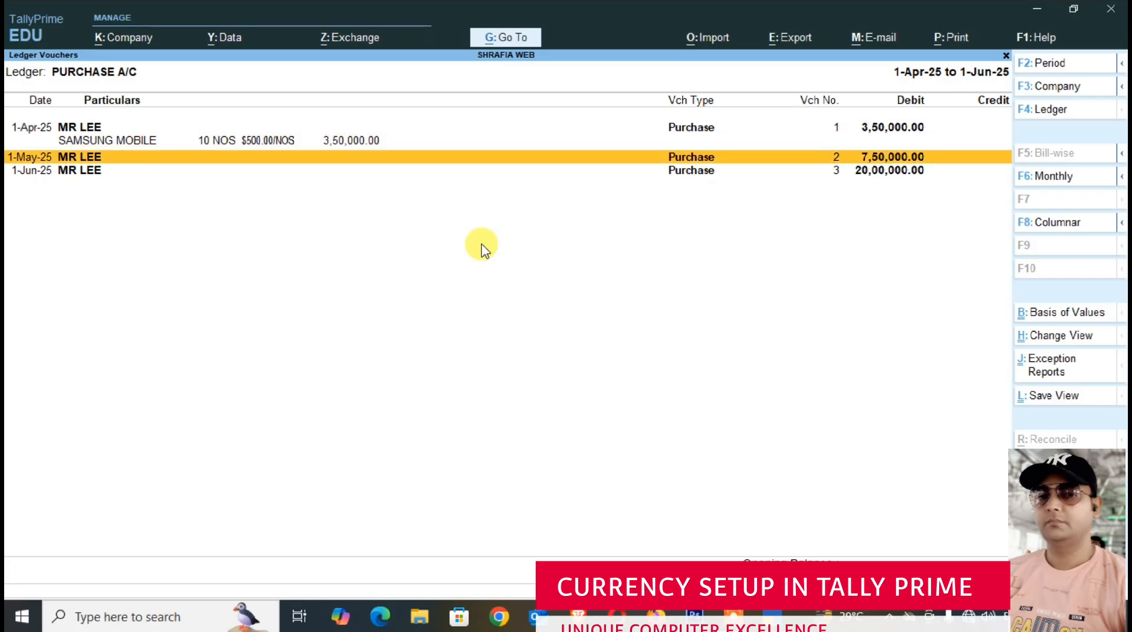
key("shift+Return")
key("Down")
key("shift+Return")
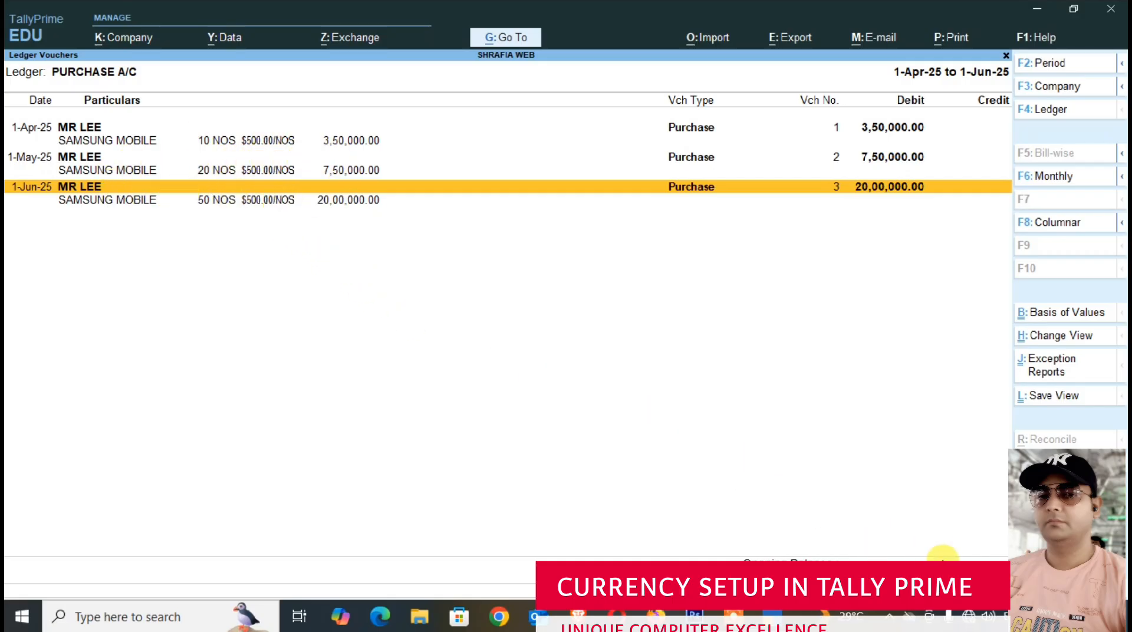
- Configure the PURCHASE A/C ledger report with Show Forex details set to Yes
key("F12")
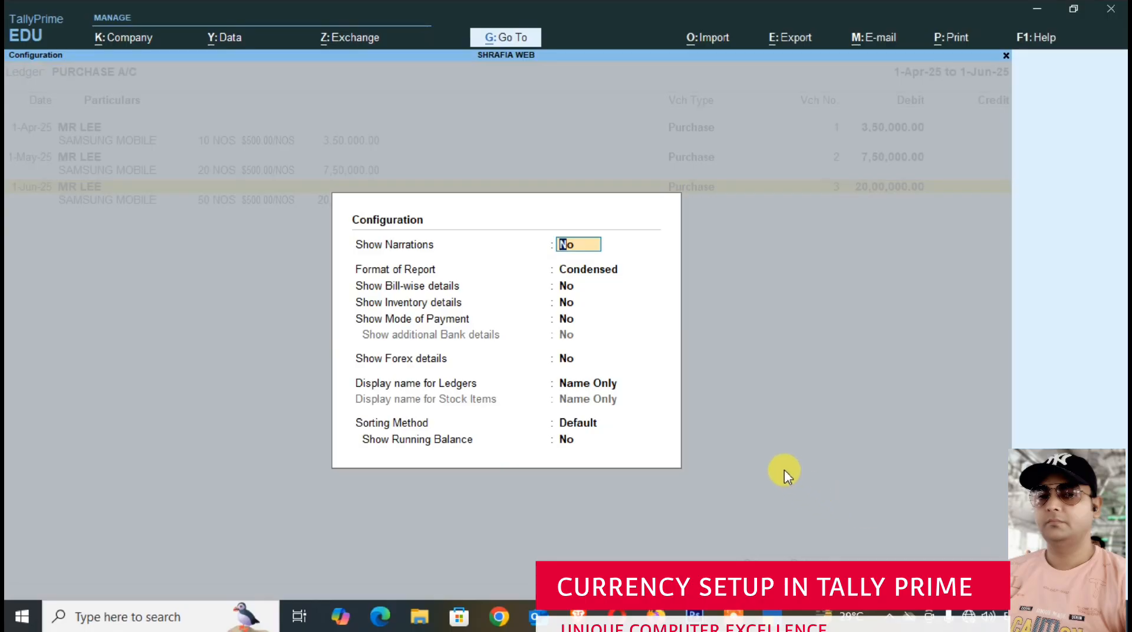
key("Down")
key("Down")
key("Down")
key("Down")
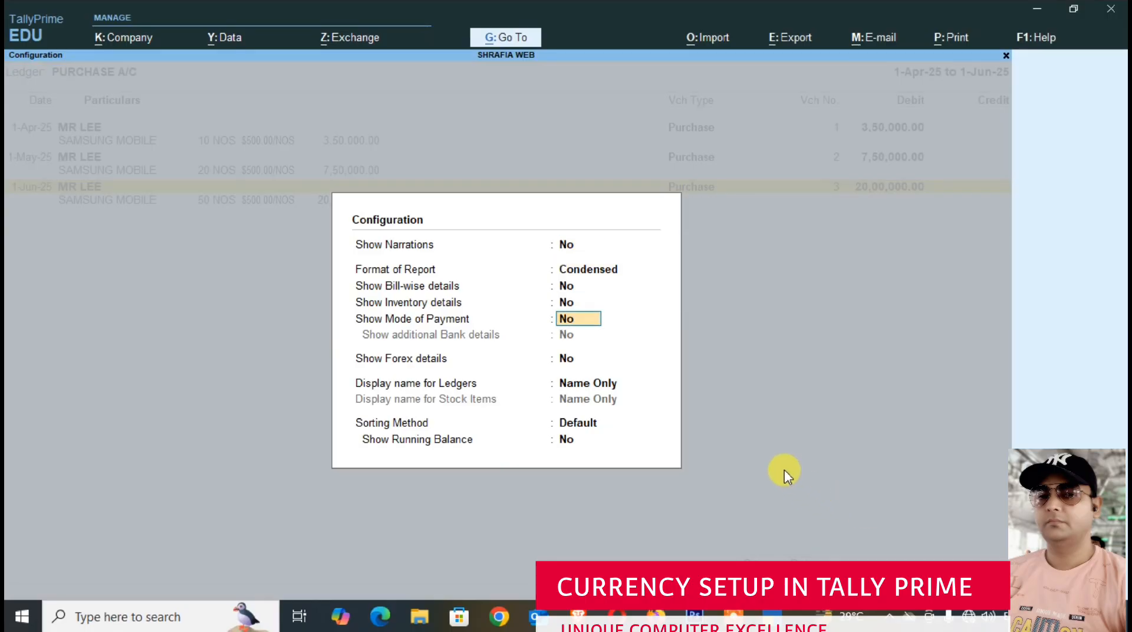
key("Down")
key("y")
key("Return")
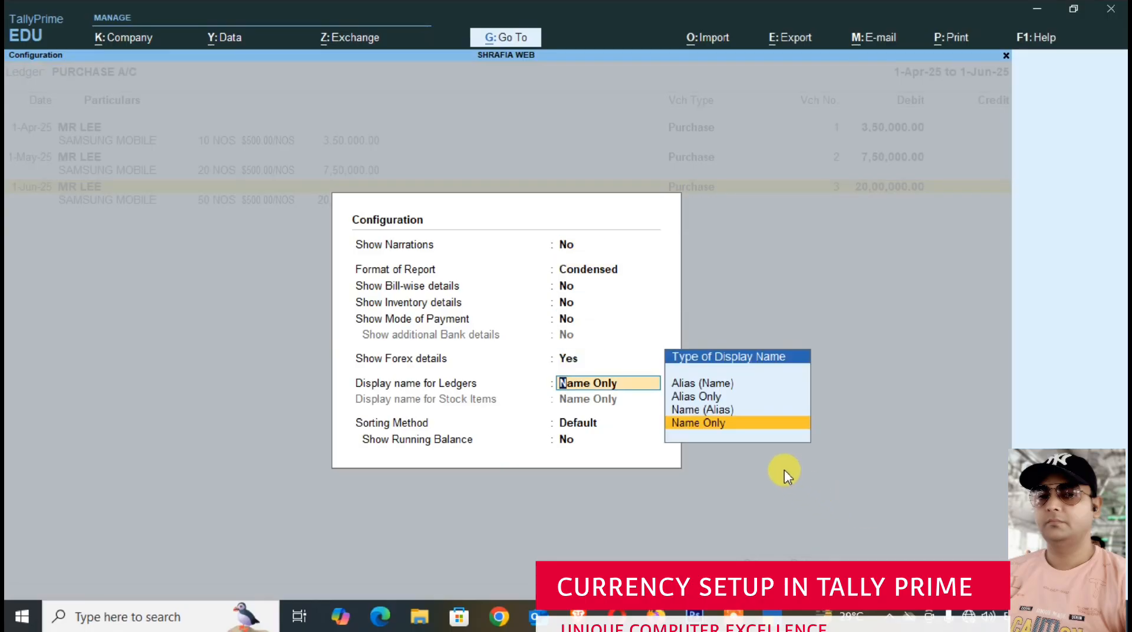
key("ctrl+a")
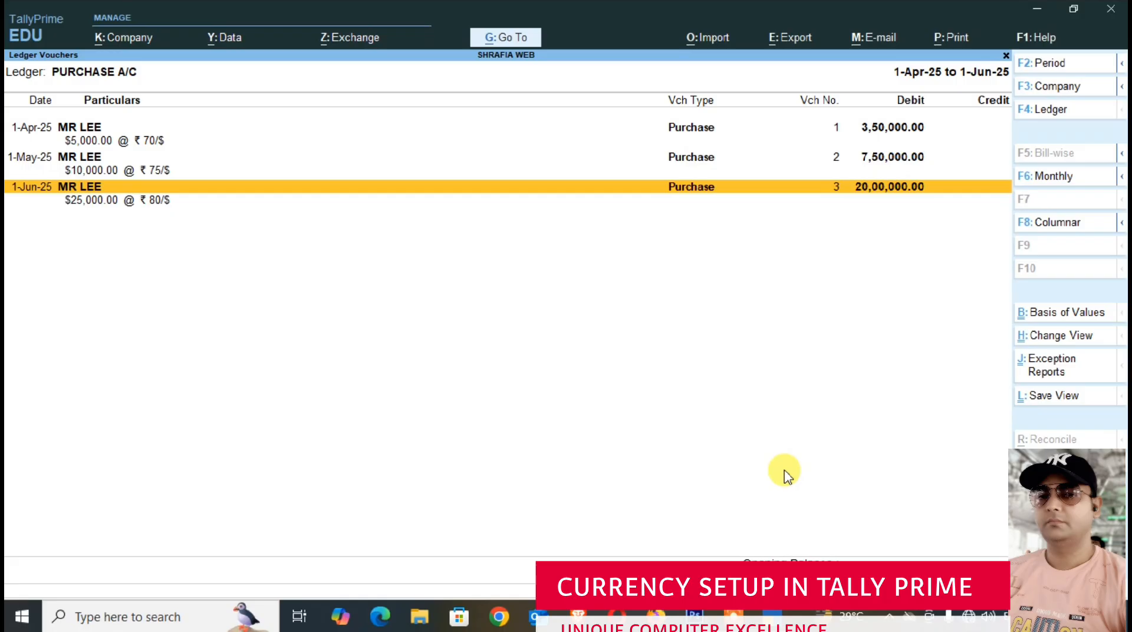
- Look through the purchase entries with their exchange rates and expand the stock item details of the 1-Apr-25 voucher
key("Up")
key("Up")
key("Down")
key("Down")
key("Up")
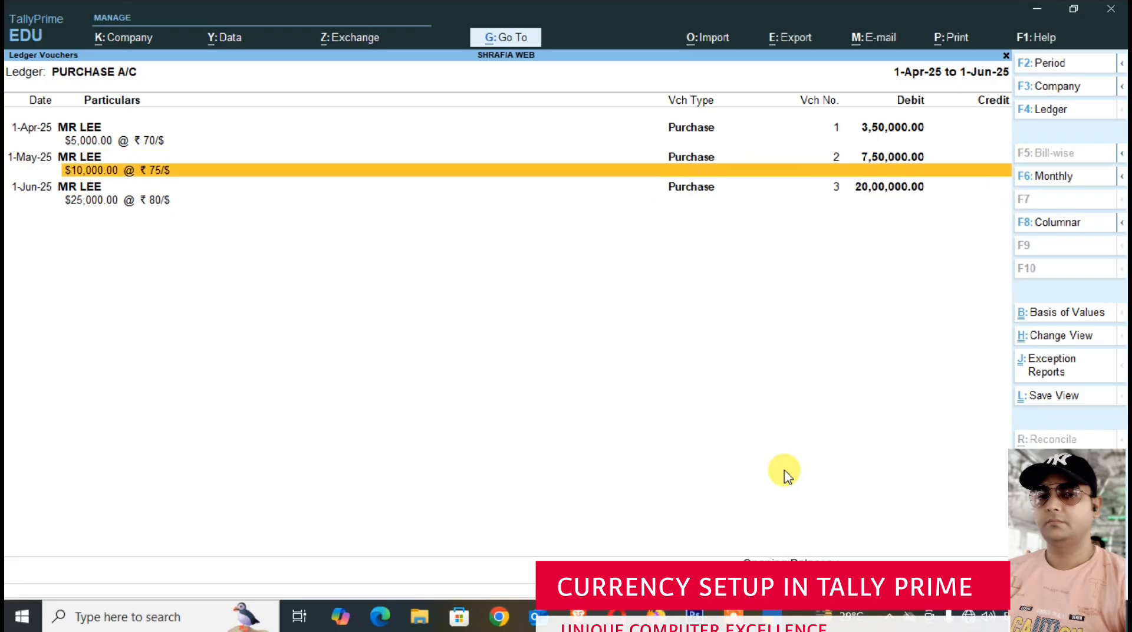
key("Up")
key("Up")
key("Up")
key("shift+Return")
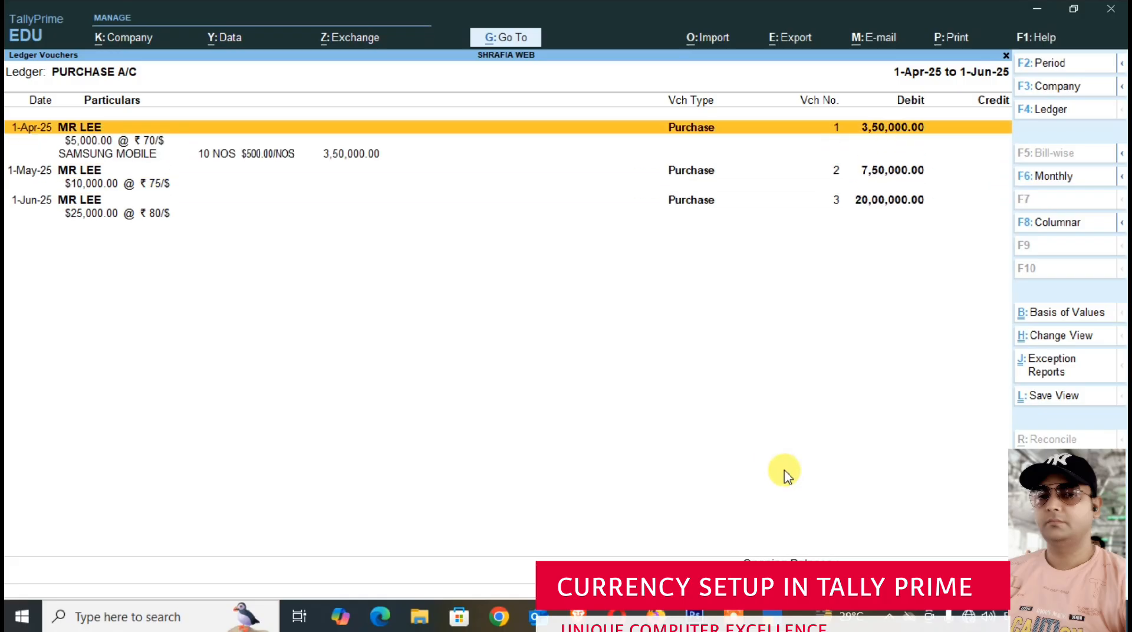
- Close the PURCHASE A/C ledger report and return to the Gateway of Tally
key("Escape")
key("Escape")
key("Escape")
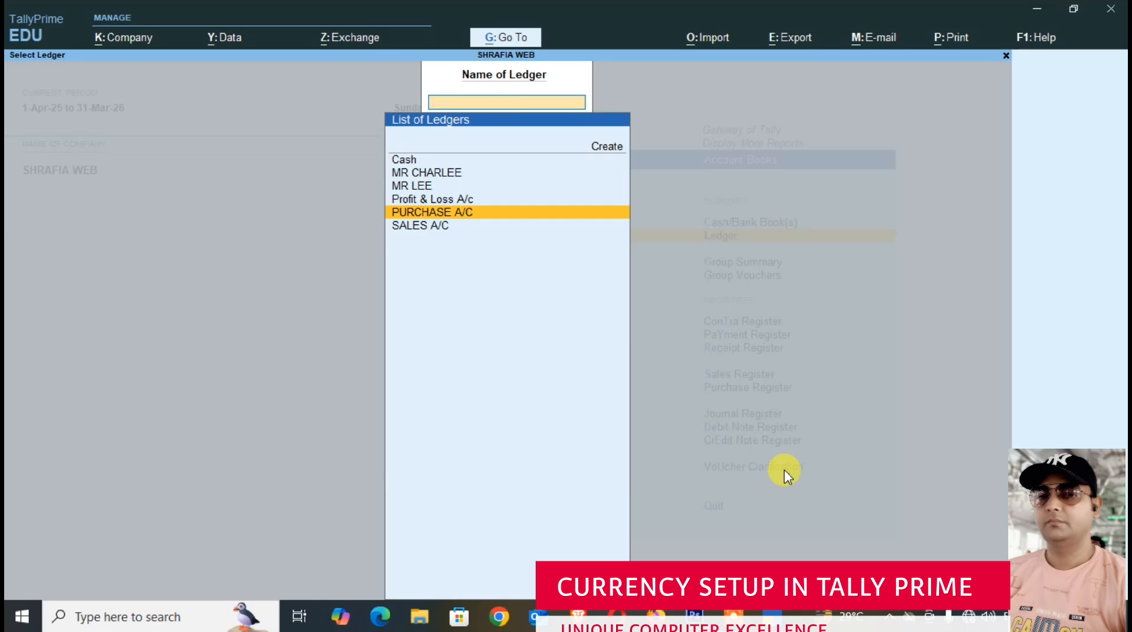
key("Escape")
key("Escape")
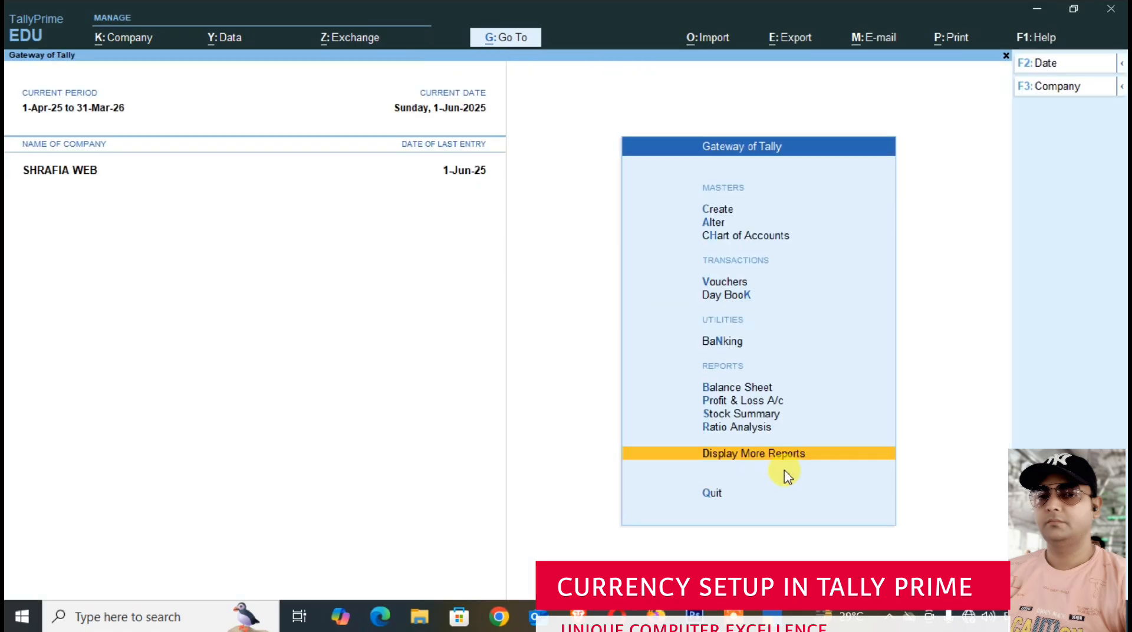
- Open the Day Book for 1-Jun-25 and open sales voucher No. 3 from it
key("Up")
key("Up")
key("Up")
key("Down")
key("Down")
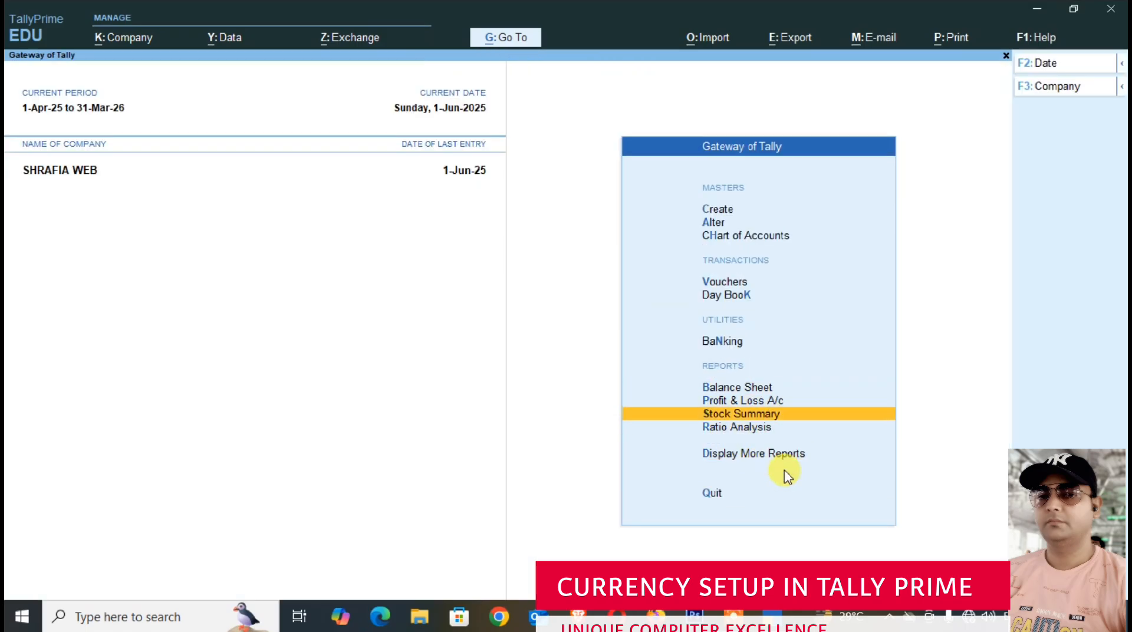
key("Down")
key("Down")
key("Down")
key("Up")
key("Return")
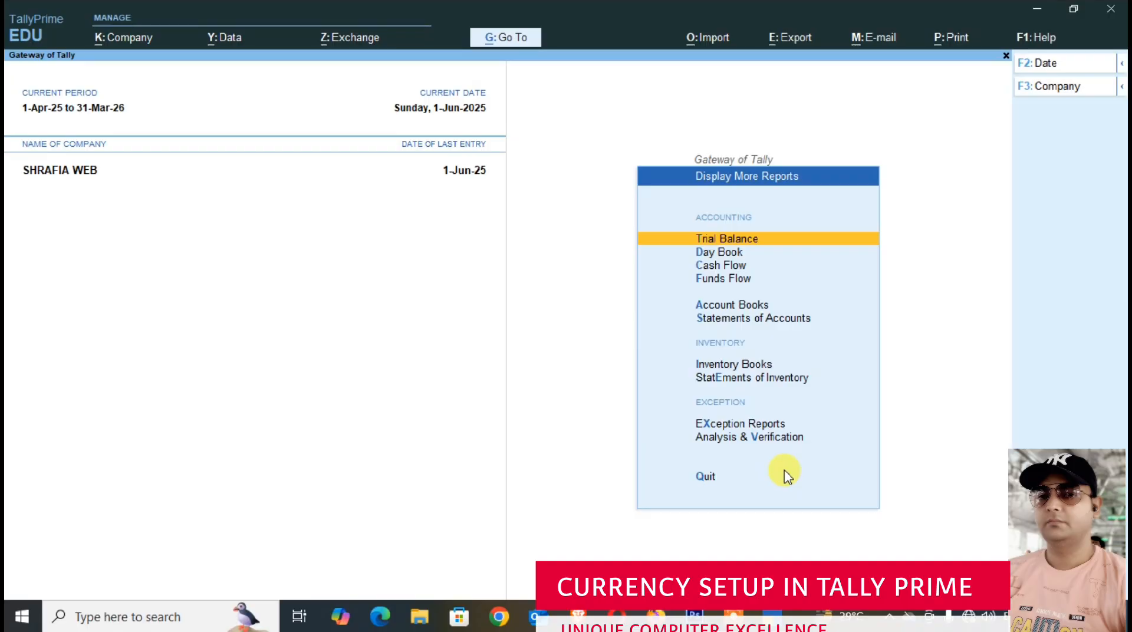
key("Down")
key("Return")
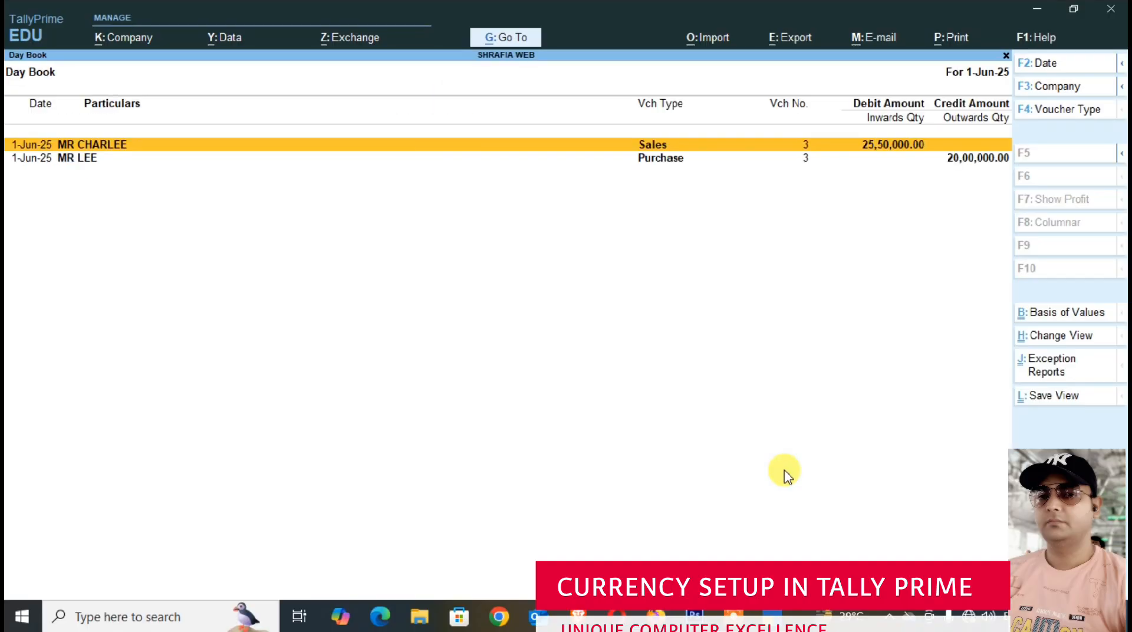
key("Return")
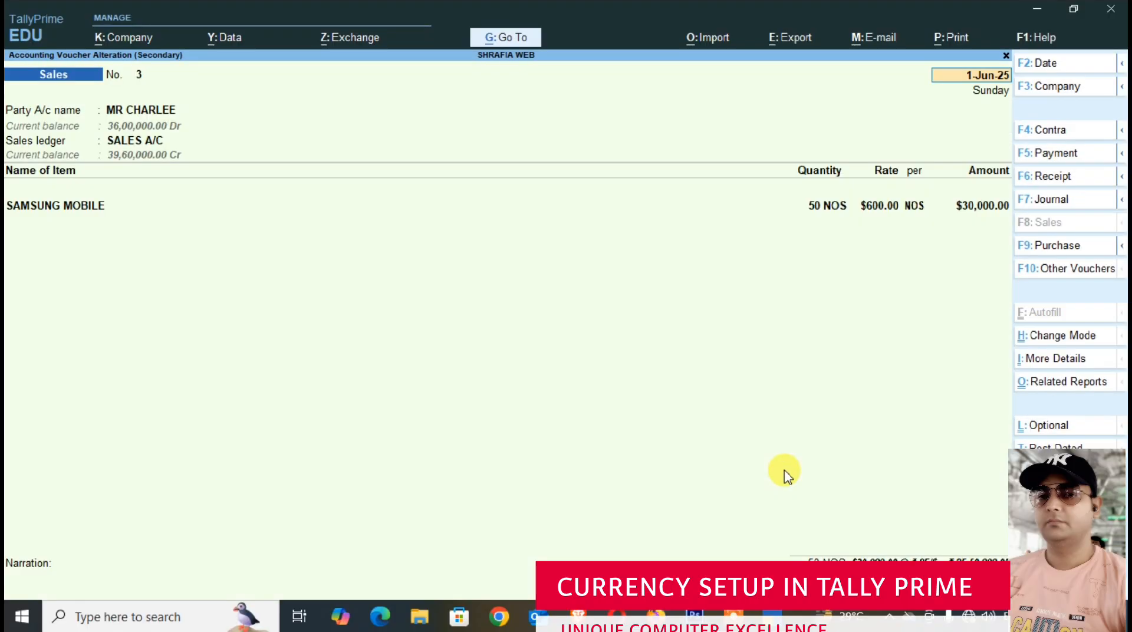
- Open the print preview of the sales invoice and magnify it for reading
key("ctrl")
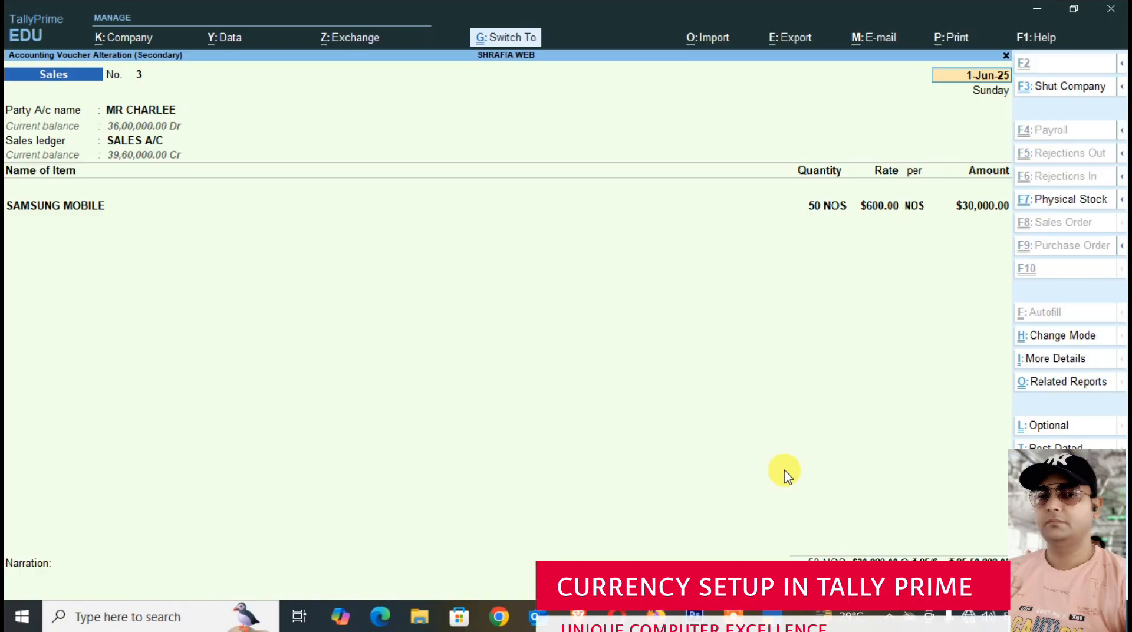
key("ctrl+p")
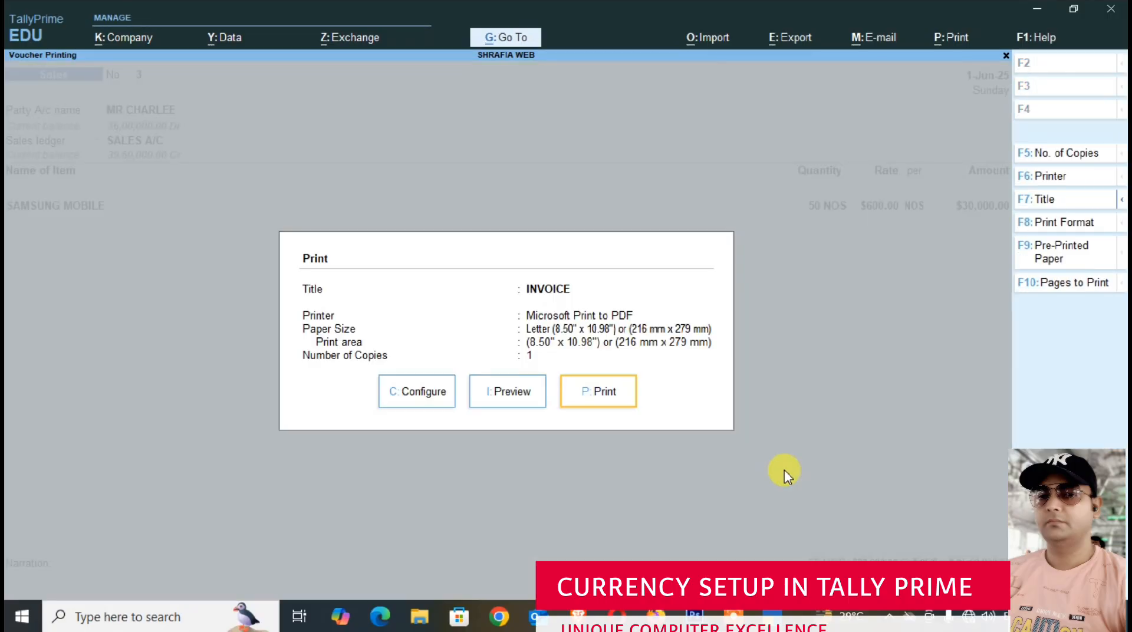
left_click(525, 397)
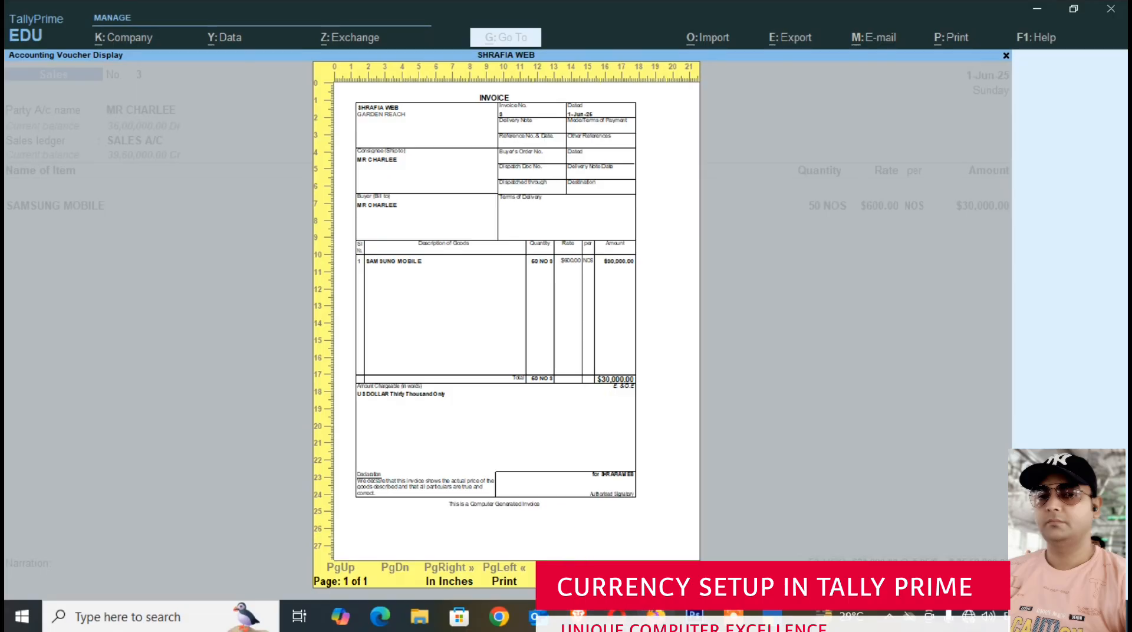
left_click(673, 554)
- Examine the invoice's party details, item rate, dollar total and amount in words, and close the preview
scroll(526, 399, "down", 5)
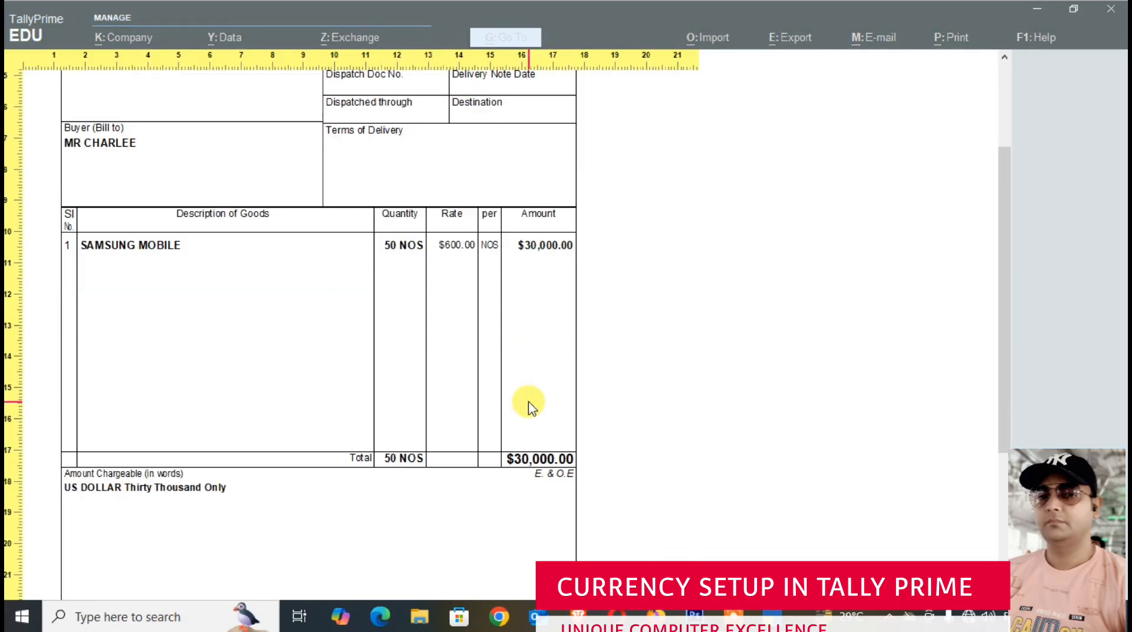
scroll(217, 363, "up", 3)
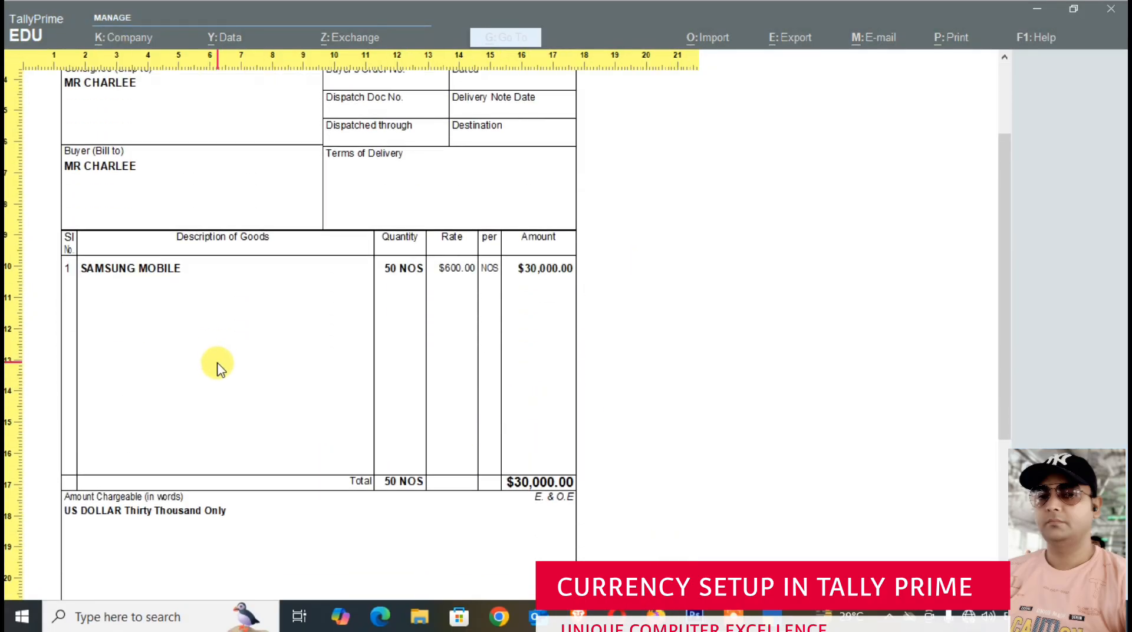
scroll(222, 367, "down", 3)
scroll(228, 367, "up", 3)
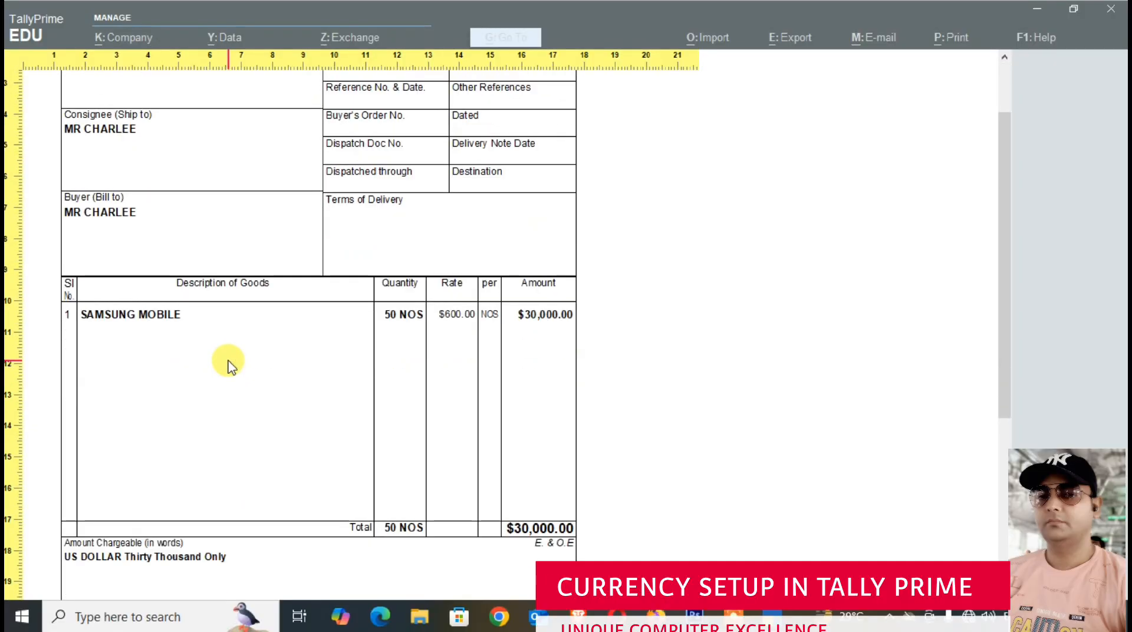
scroll(227, 367, "down", 4)
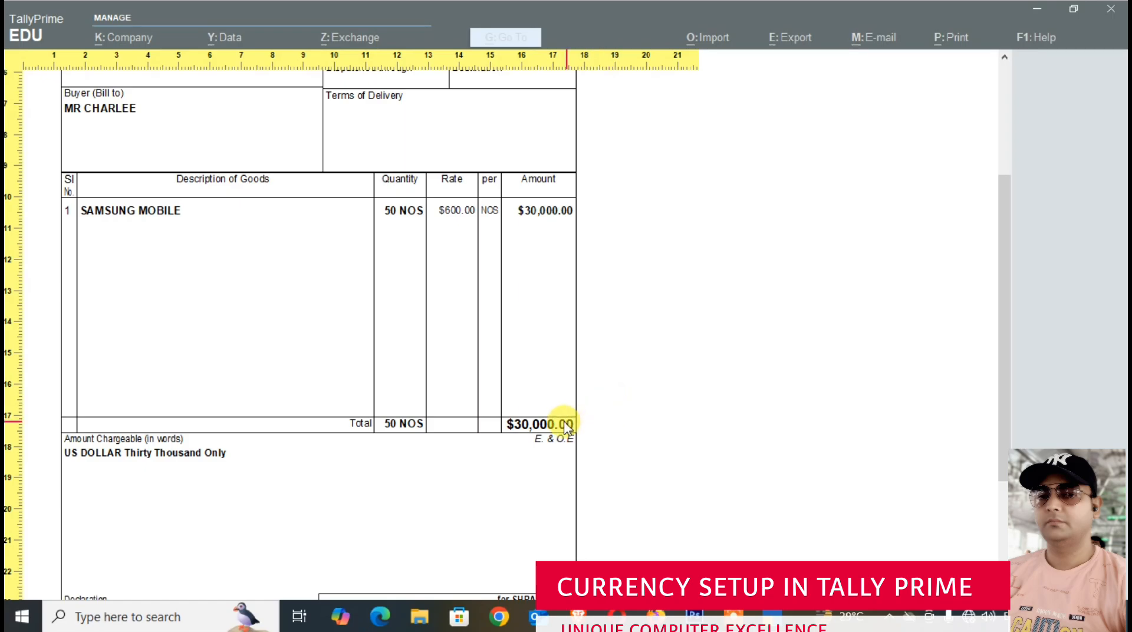
scroll(474, 368, "up", 2)
scroll(378, 284, "up", 3)
scroll(354, 177, "up", 1)
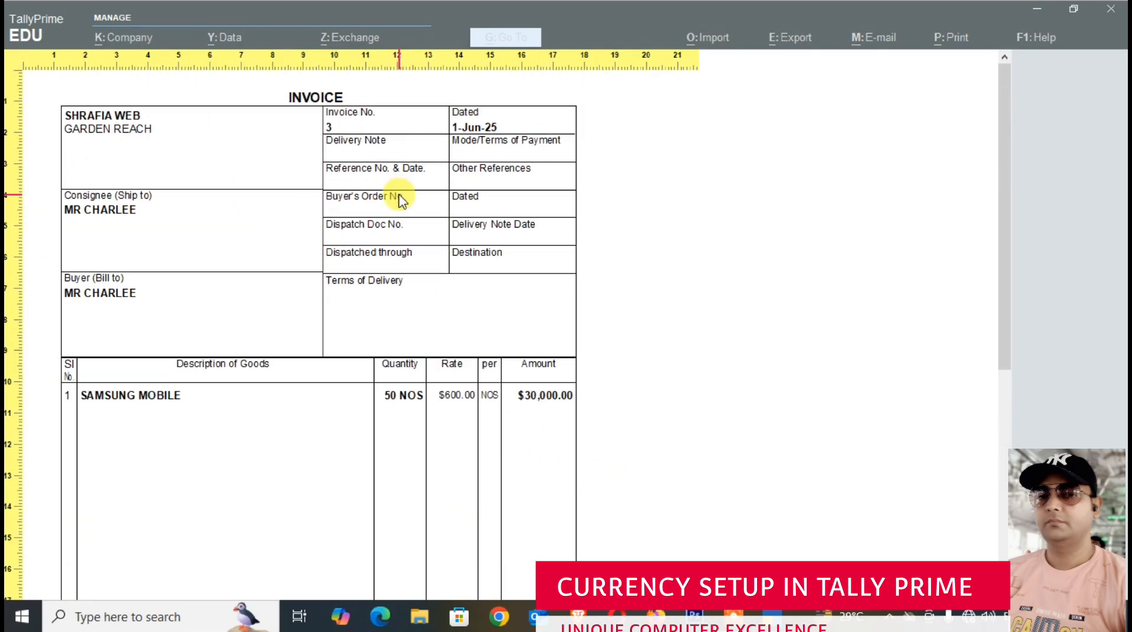
scroll(479, 275, "down", 3)
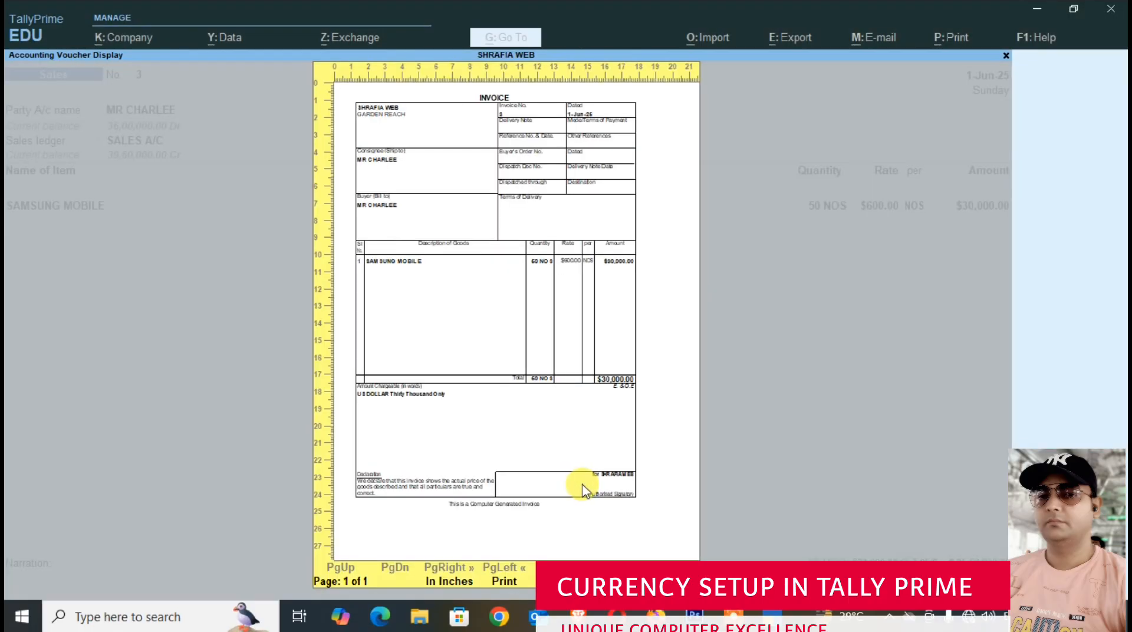
left_click(563, 483)
key("Escape")
key("Escape")
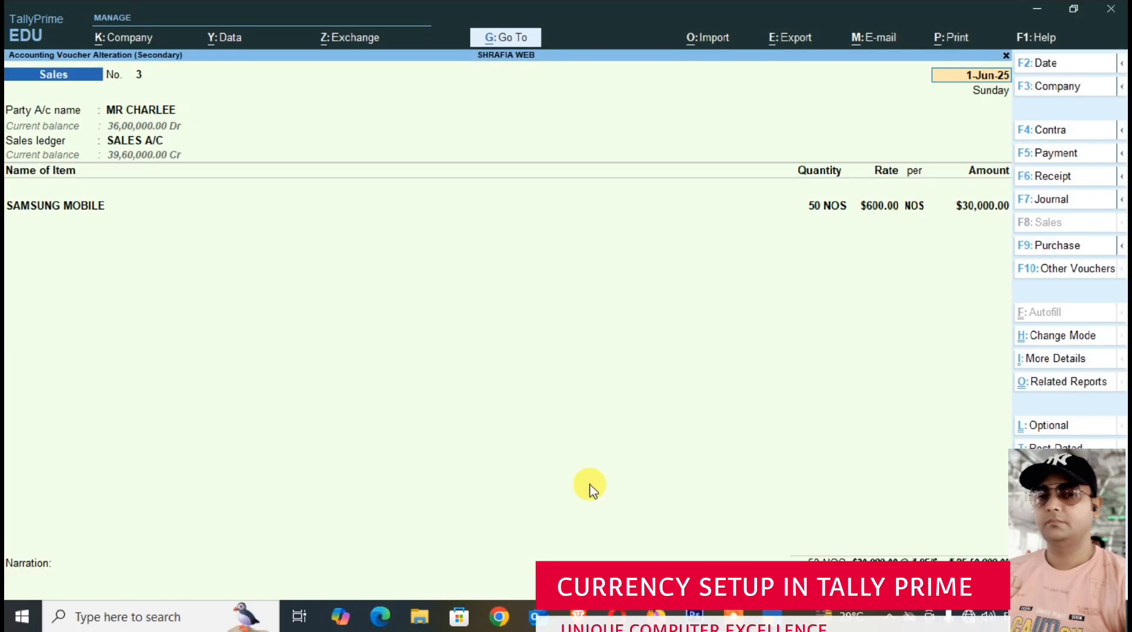
- Open the invoice's print configuration, search its options for FORE, and clear the search
key("ctrl+p")
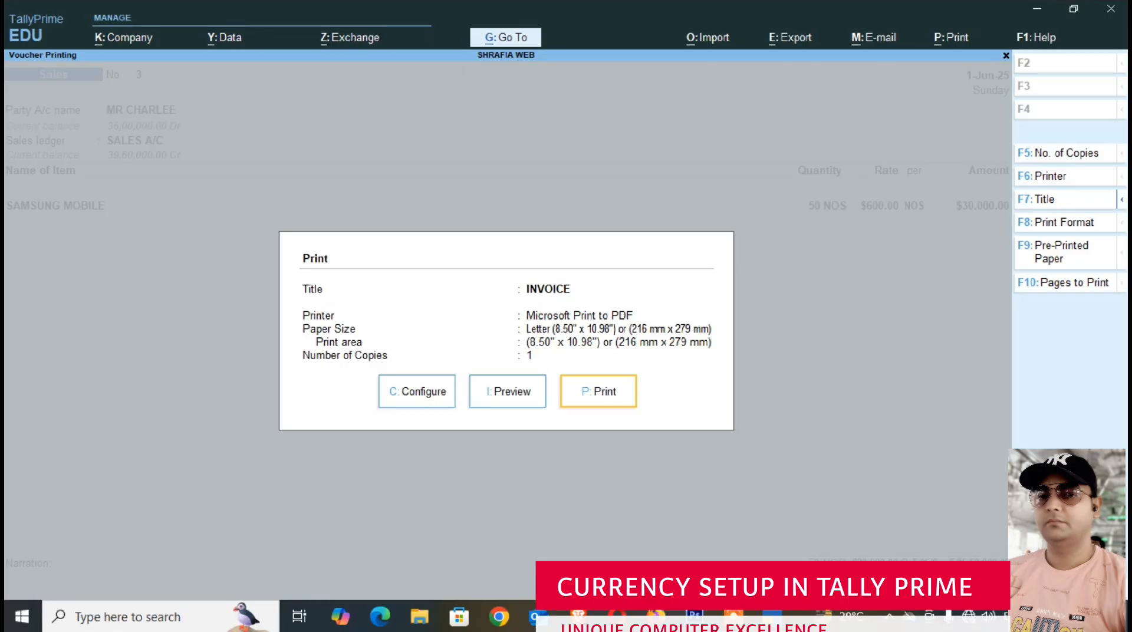
key("c")
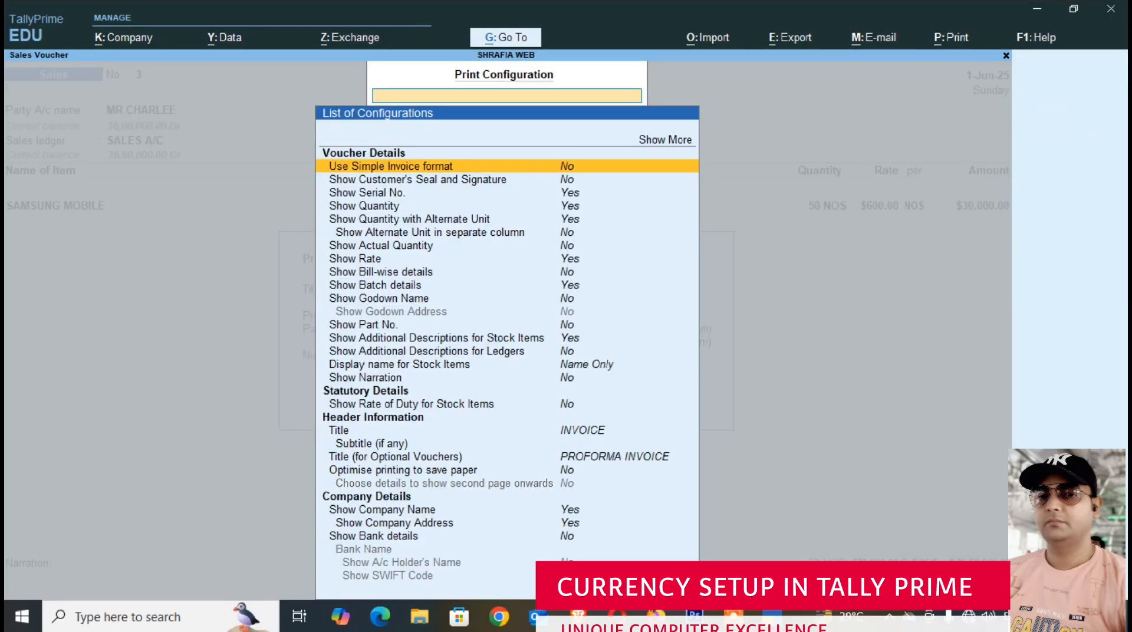
type("FOR")
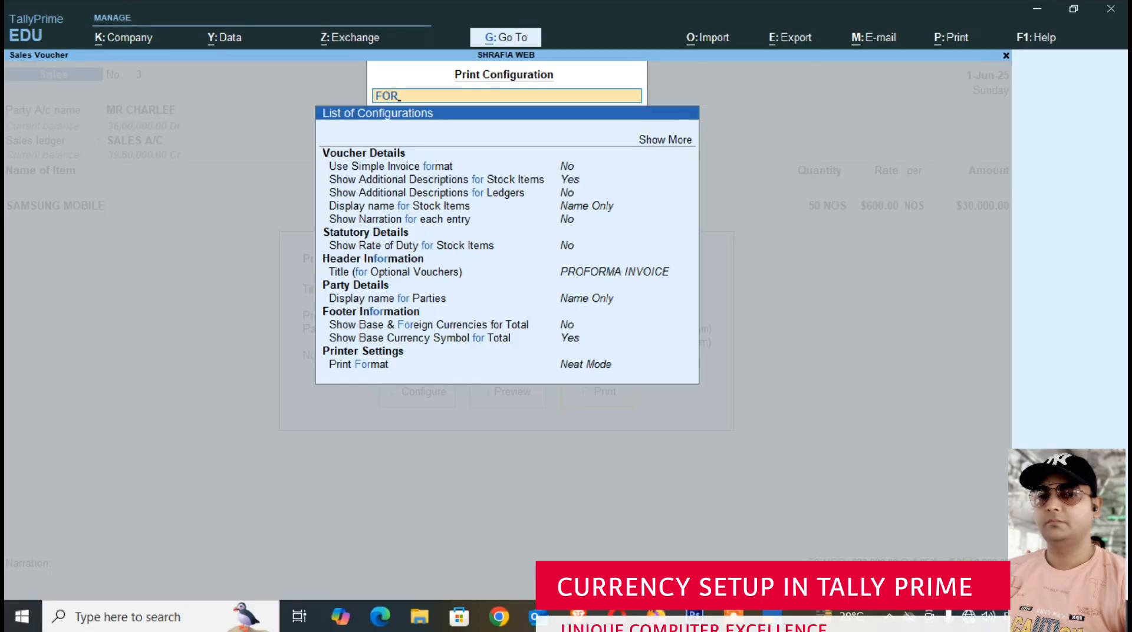
type("E")
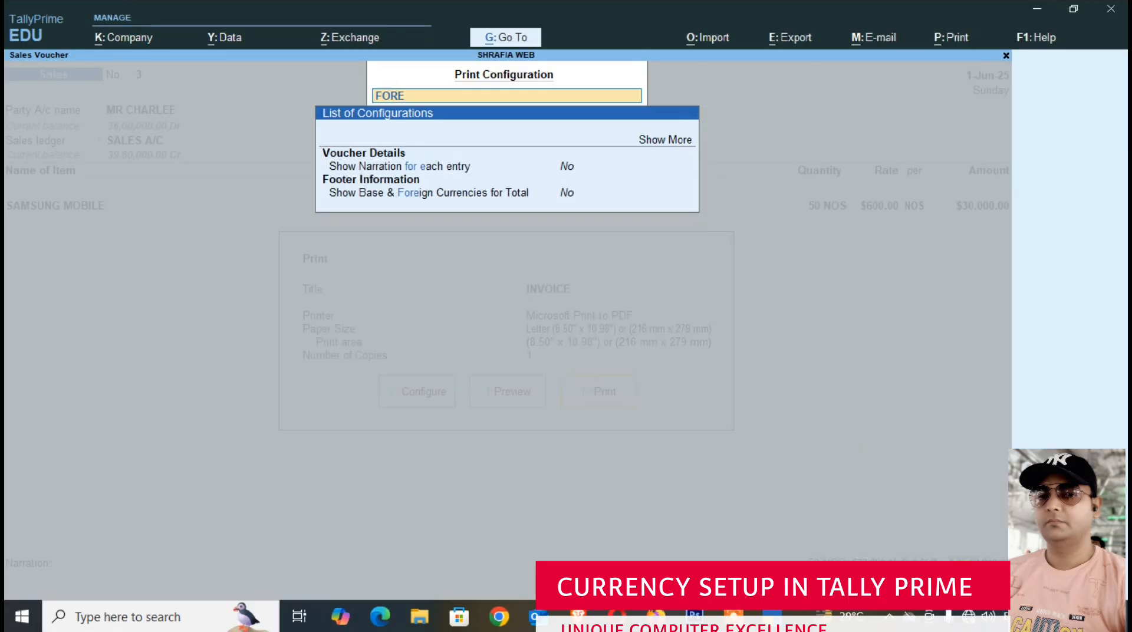
key("BackSpace")
key("BackSpace")
key("BackSpace")
key("BackSpace")
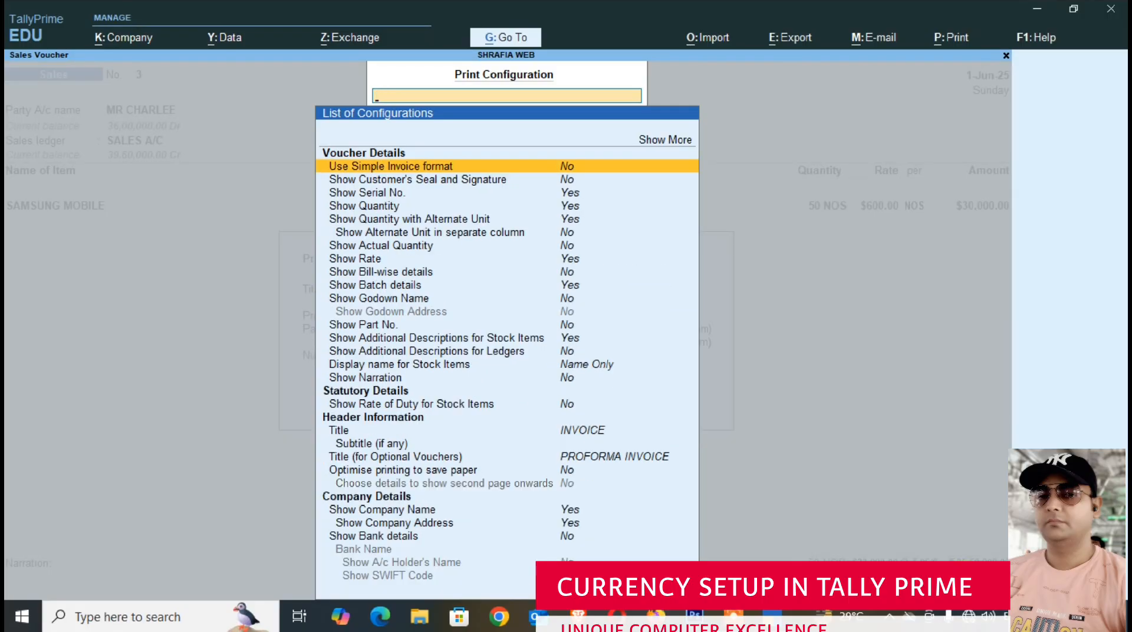
- Filter the print configuration options by SHOW
type("SH")
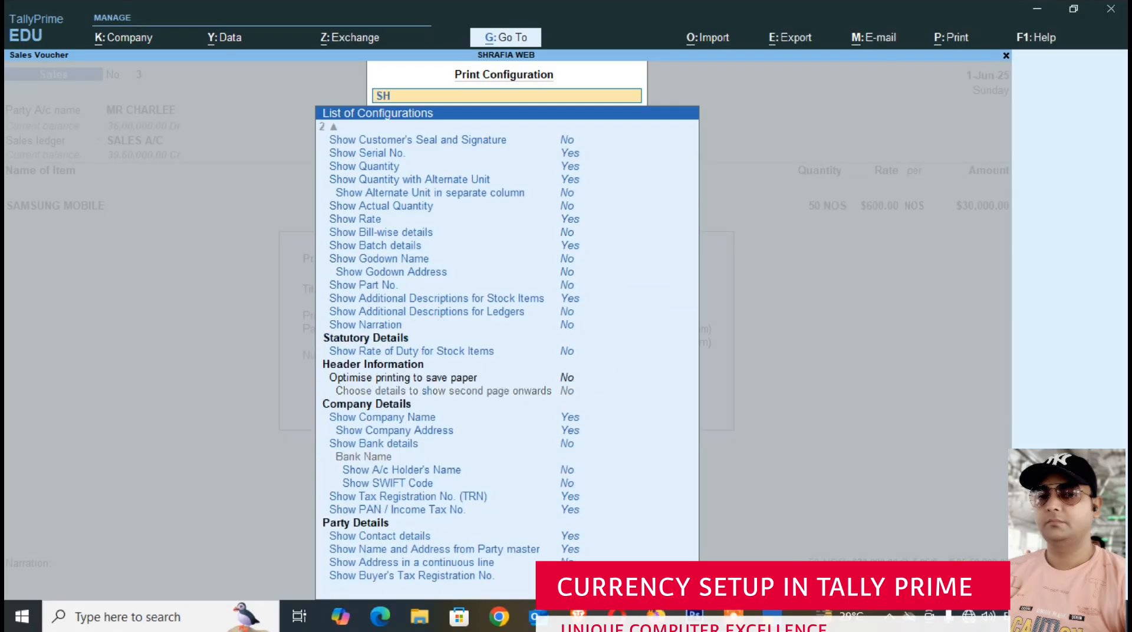
type("OWOR")
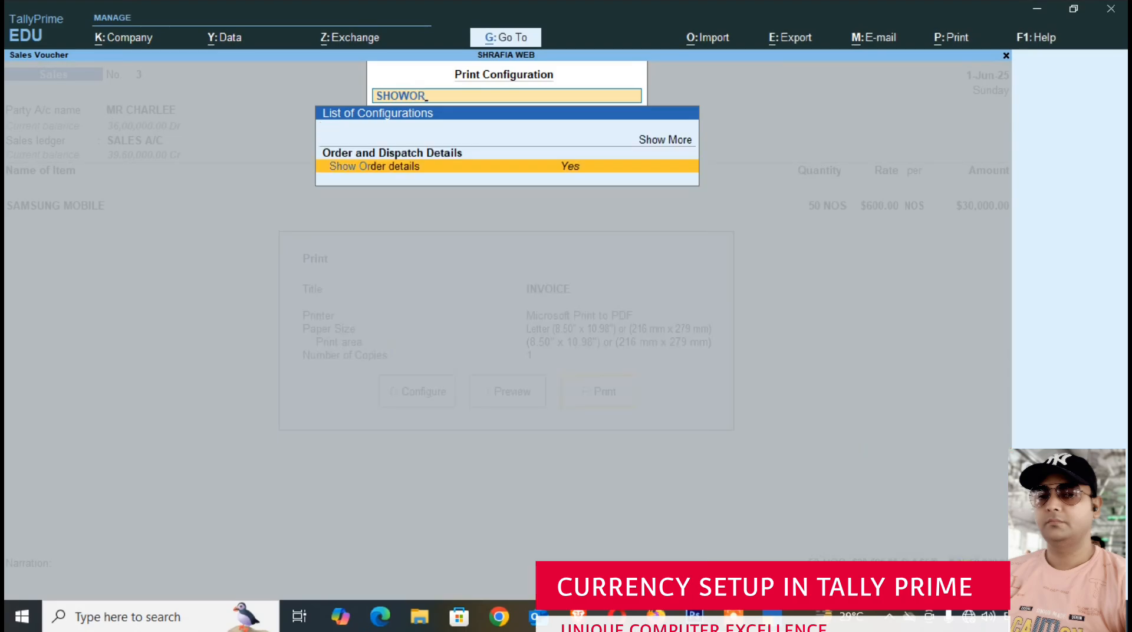
key("BackSpace")
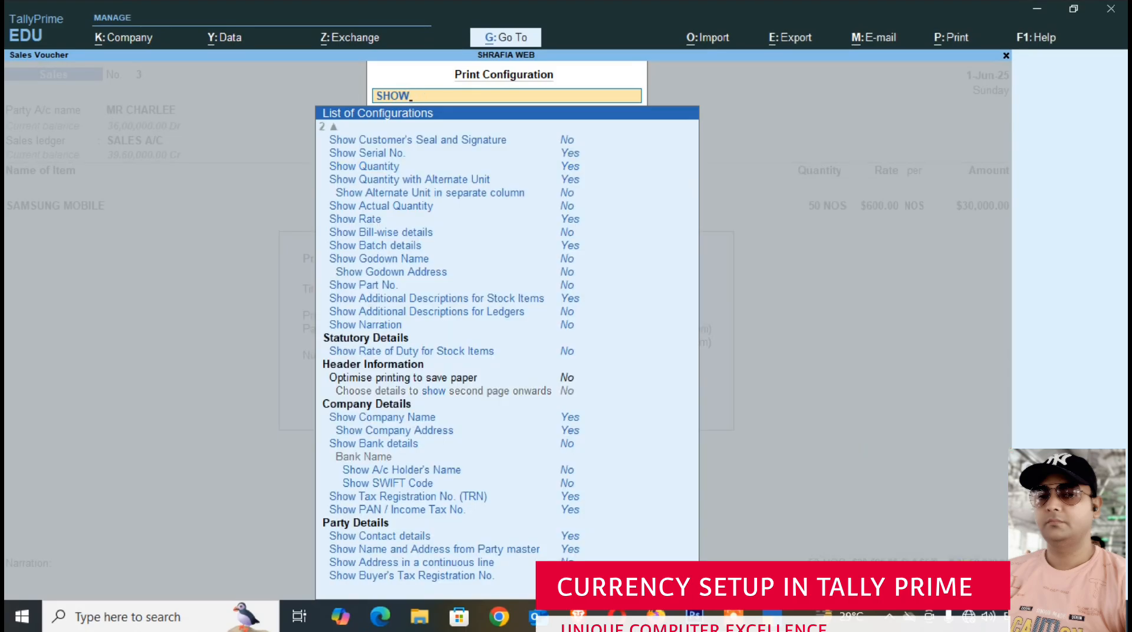
- Enable Show Base & Foreign Currencies for Total in the footer information and close the print configuration
key("Down")
key("Down")
key("Down")
key("Down")
key("Down")
key("Down")
key("Down")
key("Down")
key("Down")
key("Down")
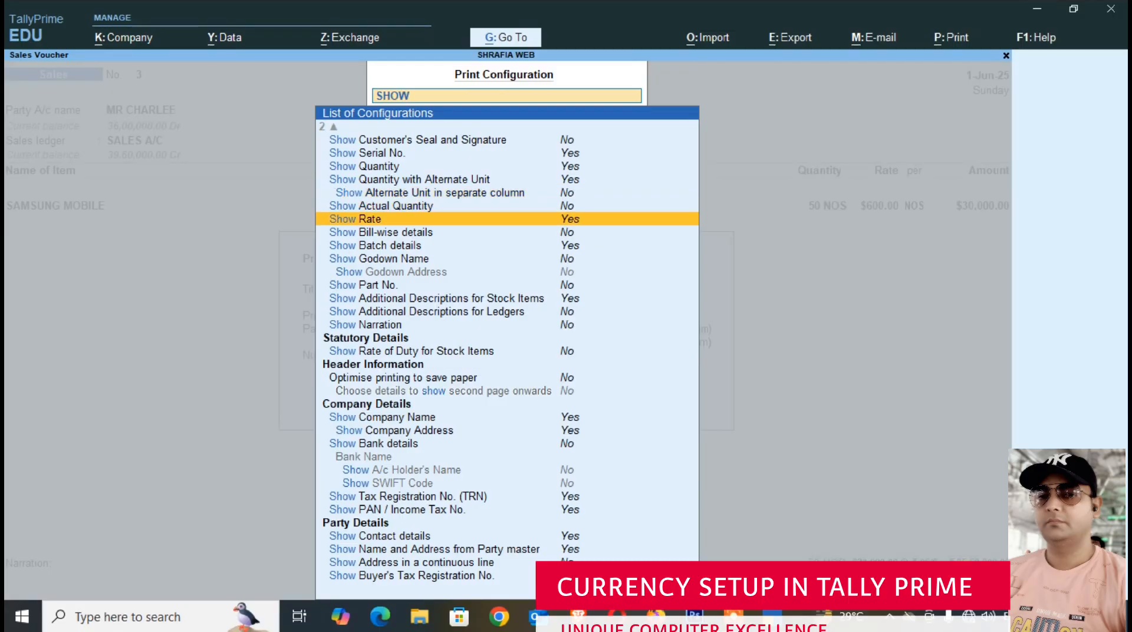
key("Down")
key("Down")
key("Down")
key("Down")
key("Down")
key("Down")
key("Down")
key("Down")
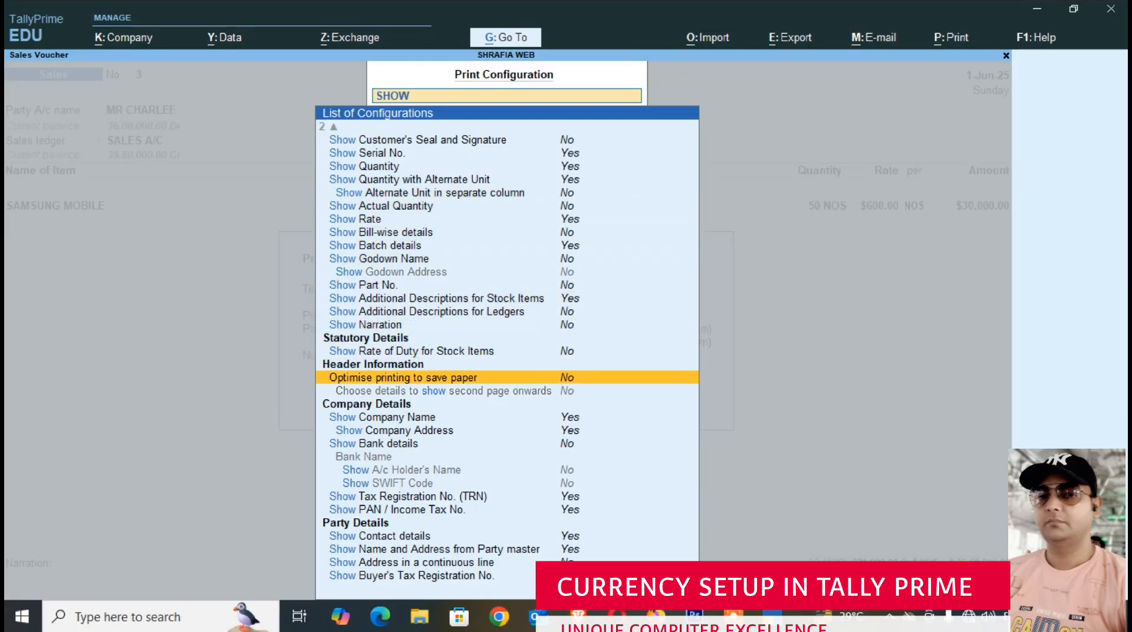
key("Down")
key("Down")
key("Down")
key("Down")
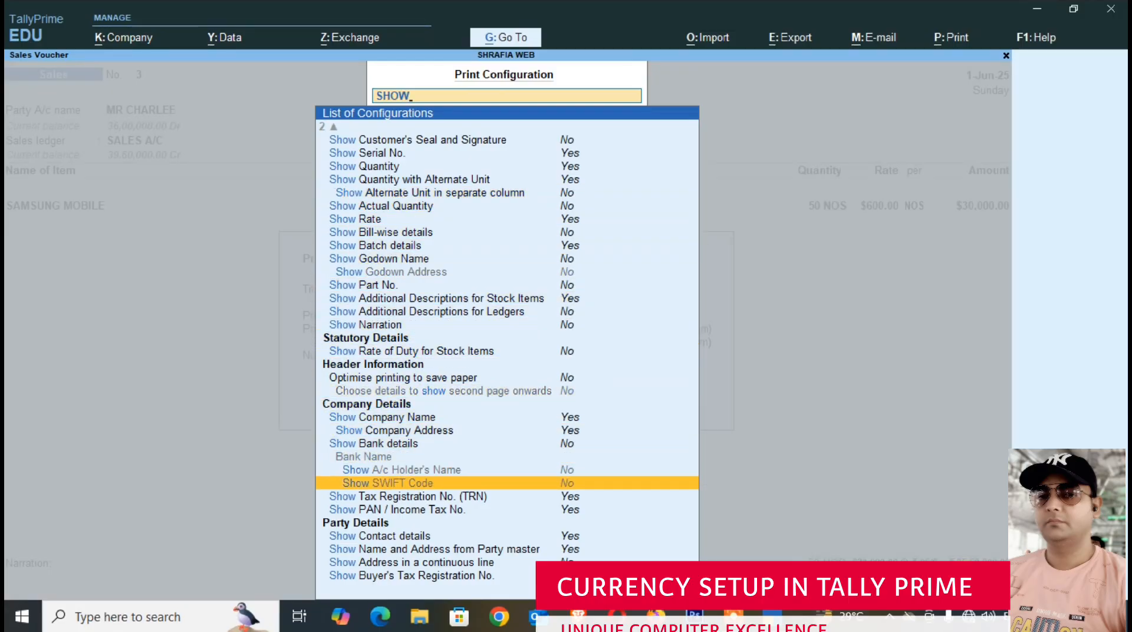
key("Down")
key("Down")
key("Down")
key("Down")
key("Down")
key("Down")
key("Down")
key("Down")
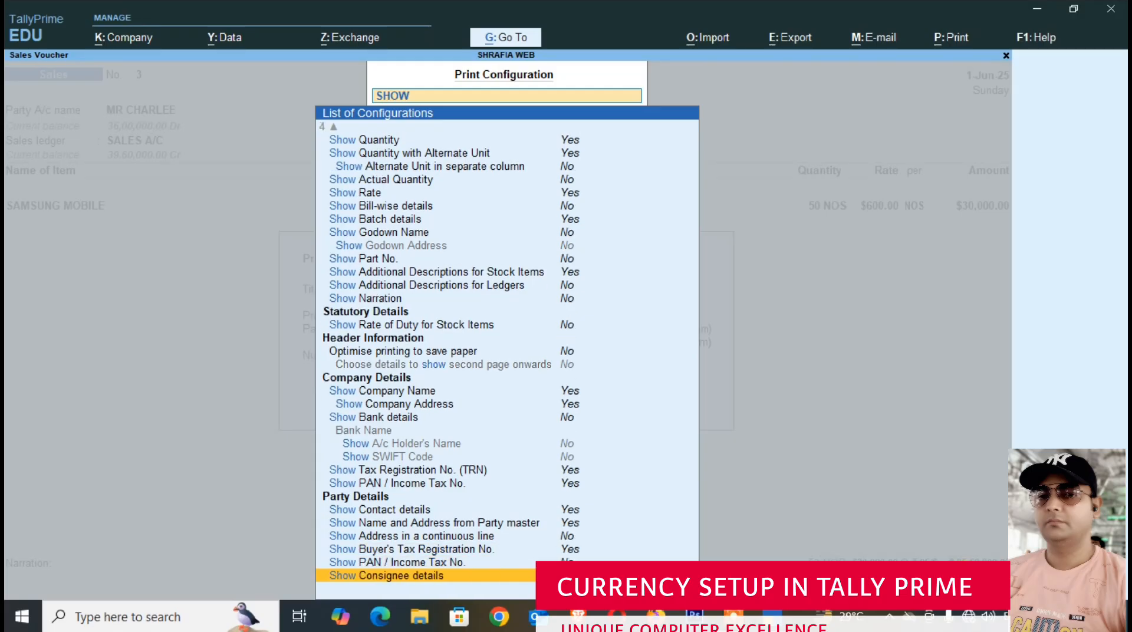
key("Down")
key("Down")
key("Down")
key("Down")
key("Down")
key("Down")
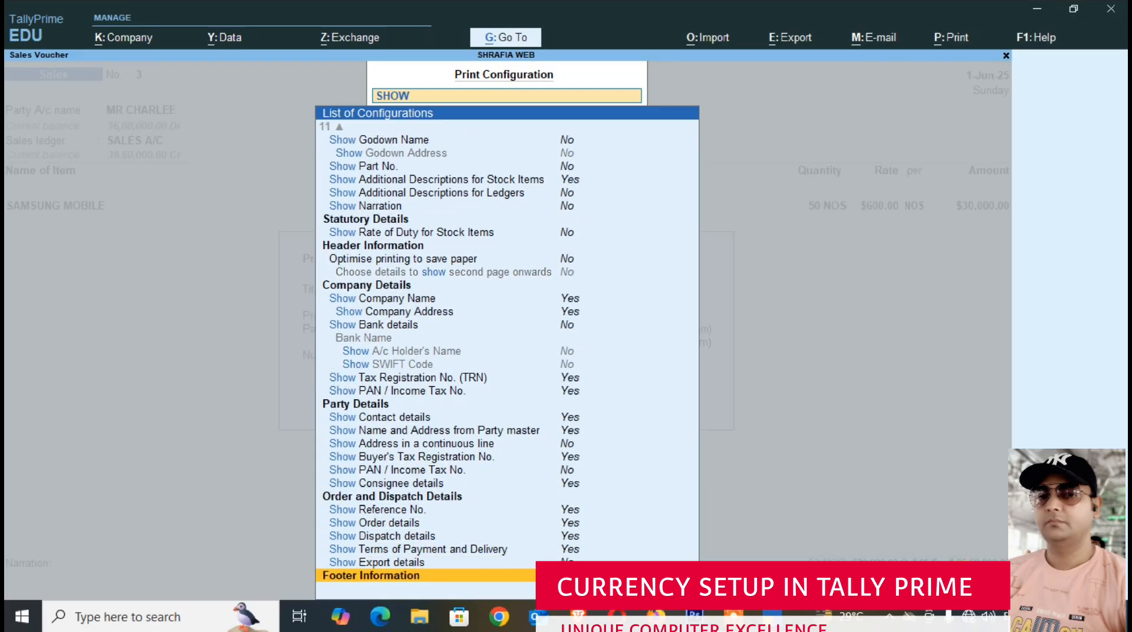
key("Down")
key("Down")
key("Down")
key("Up")
key("Up")
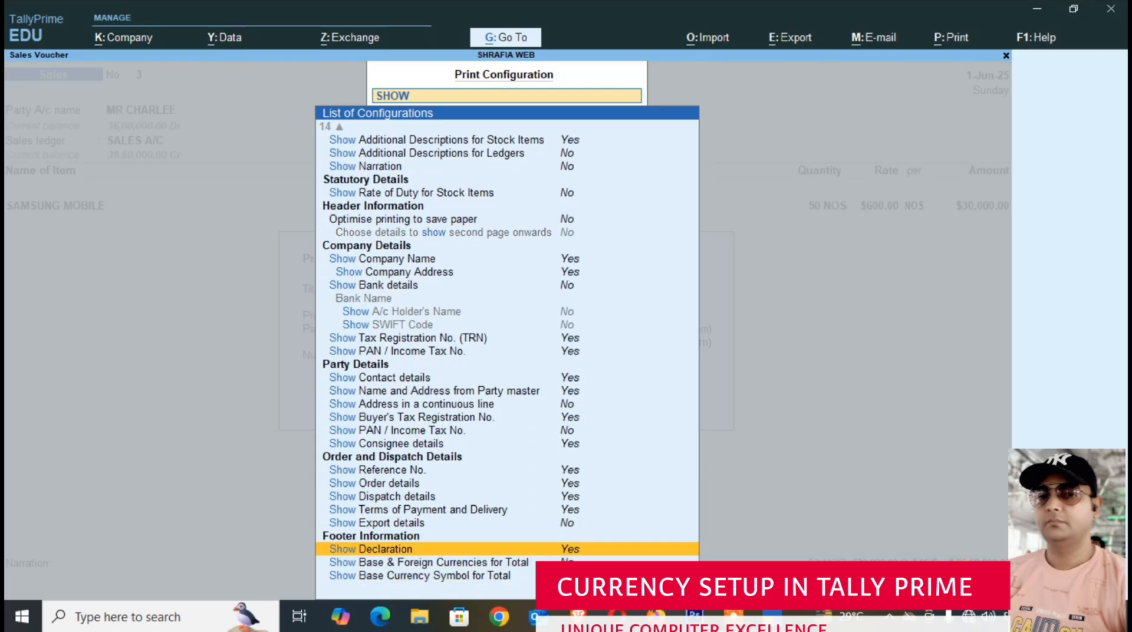
key("Down")
key("Down")
key("Up")
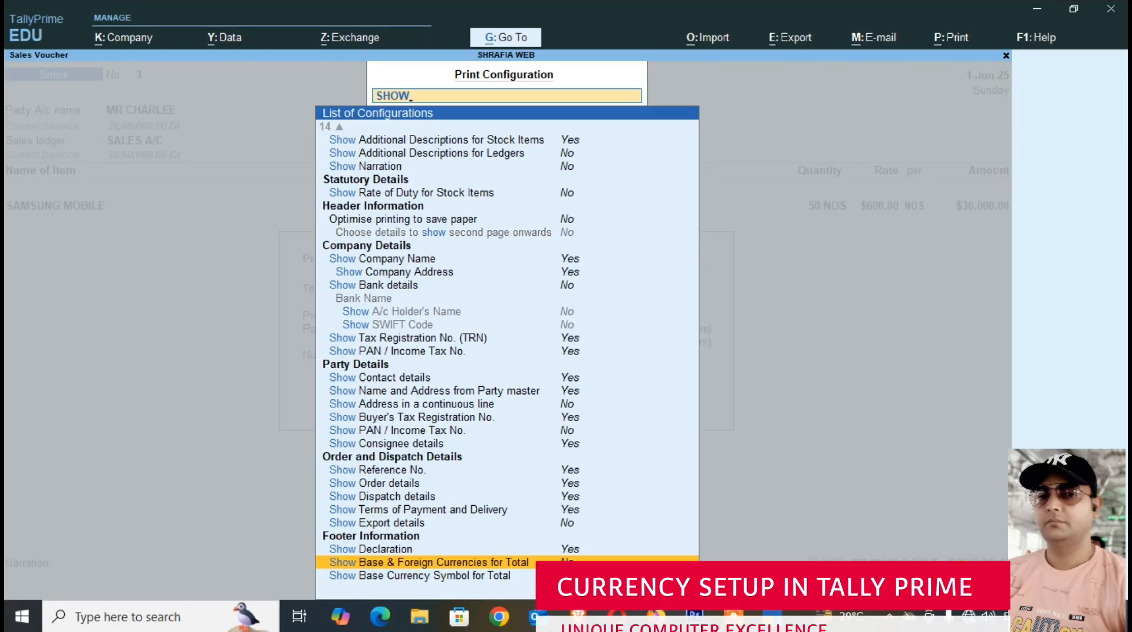
key("BackSpace")
key("BackSpace")
key("BackSpace")
key("BackSpace")
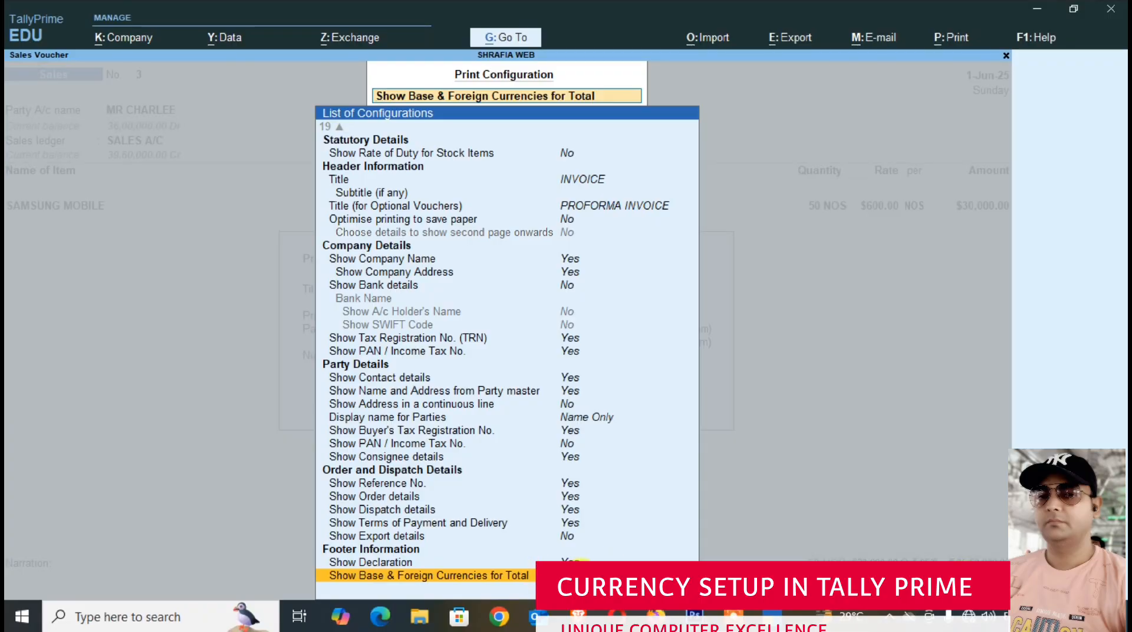
key("Escape")
key("Escape")
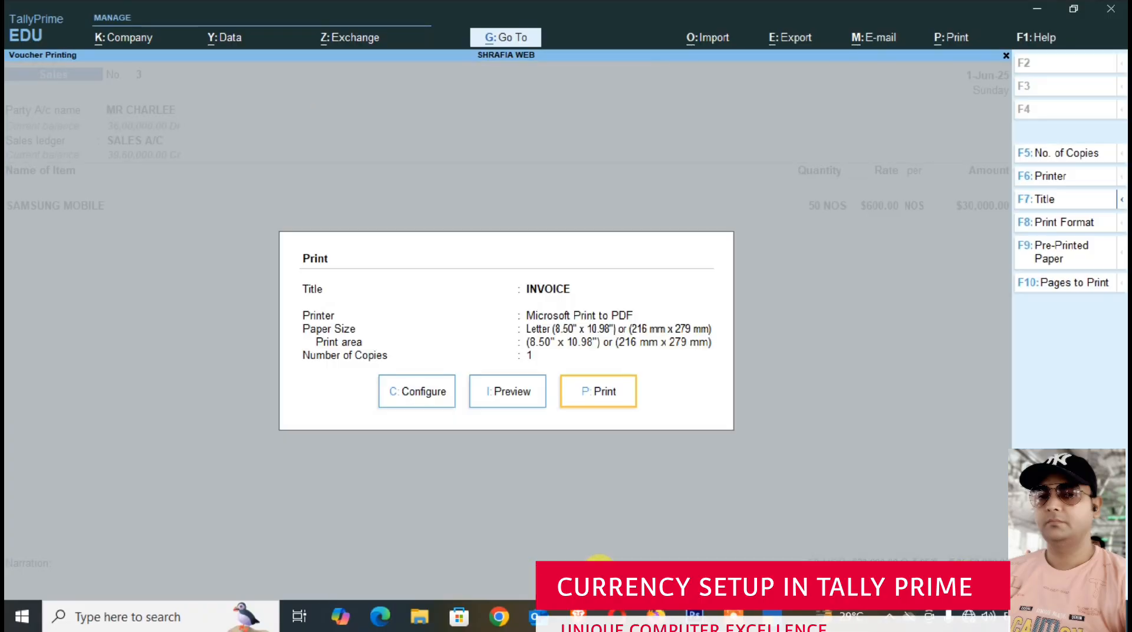
- Preview the sales invoice again and examine its total in base and foreign currency and the amount in words
left_click(507, 392)
left_click(672, 565)
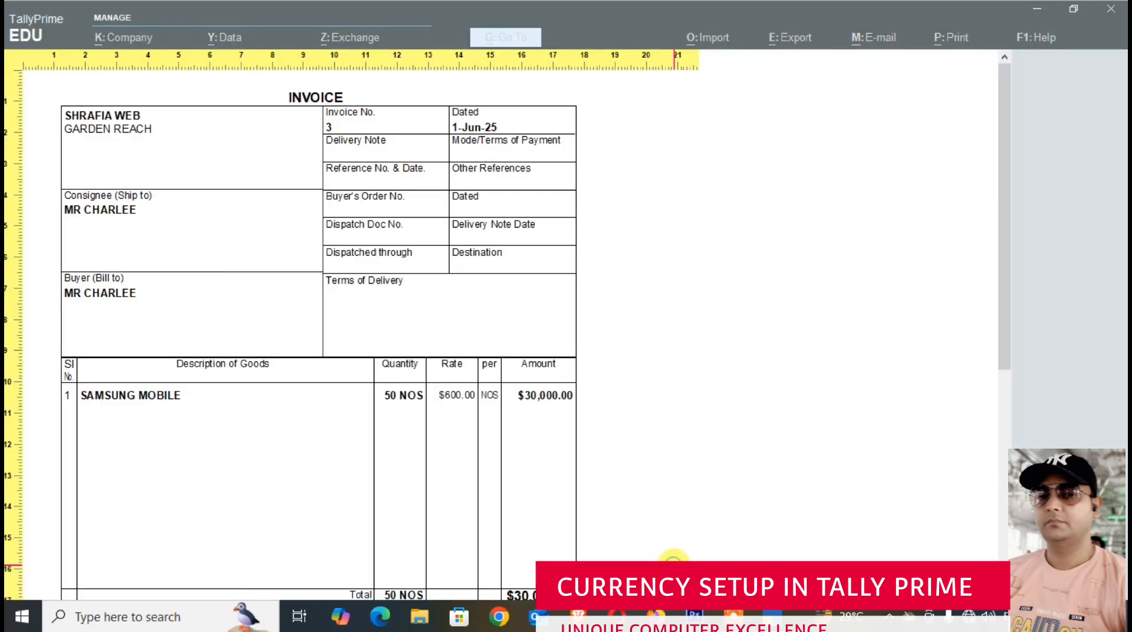
scroll(565, 527, "down", 3)
scroll(565, 526, "down", 1)
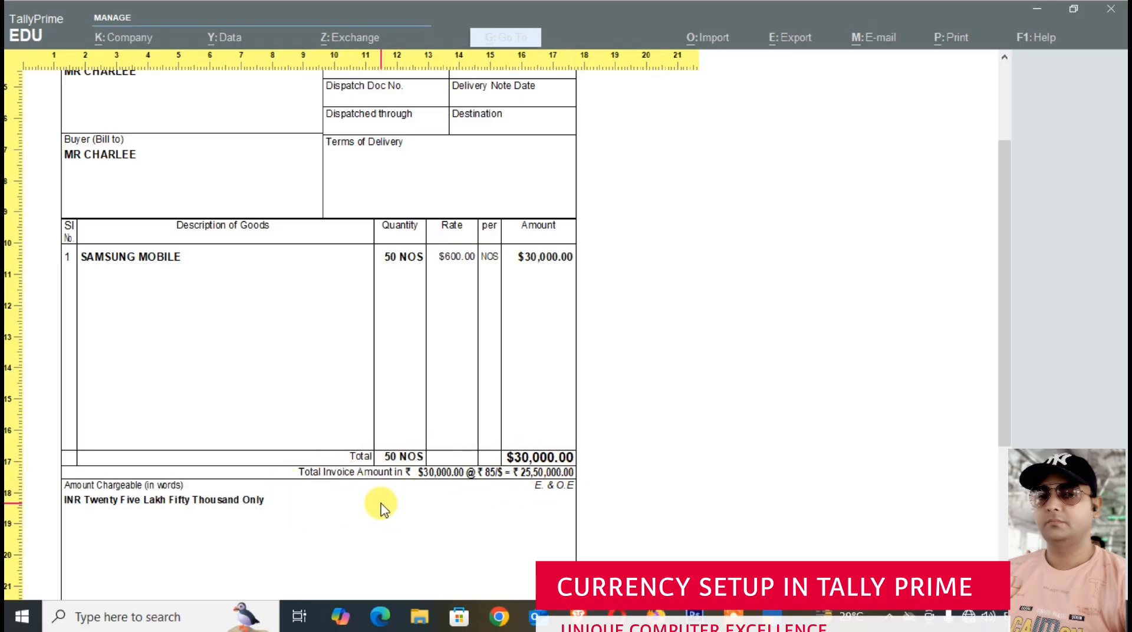
- Close the invoice preview, print dialog and sales voucher to return to the Day Book
key("Escape")
key("Escape")
key("Escape")
key("Escape")
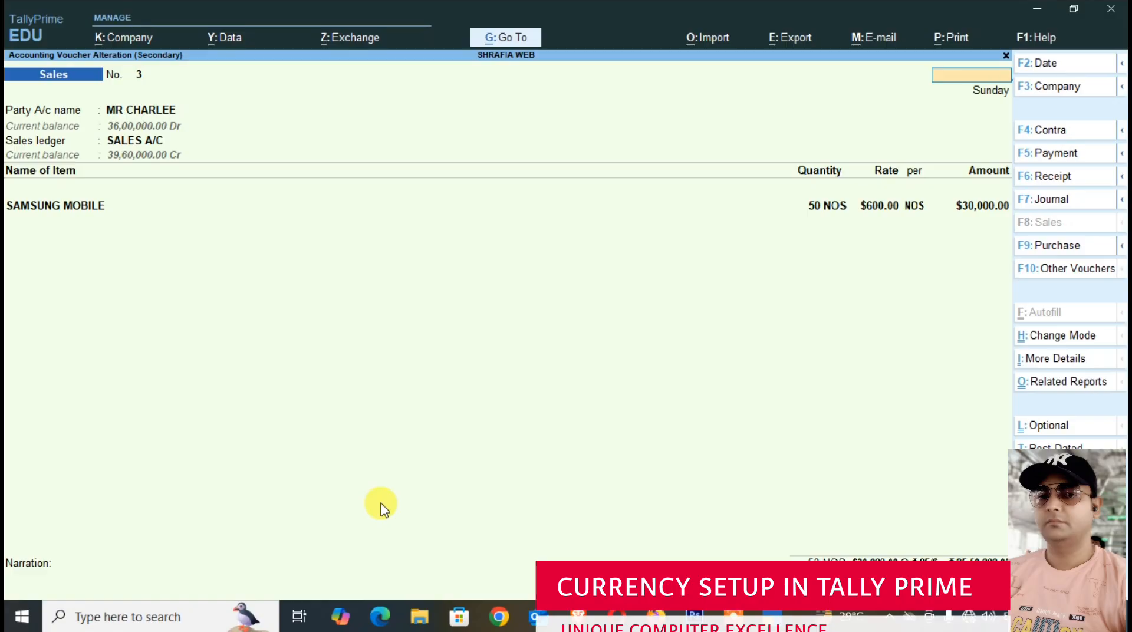
key("Escape")
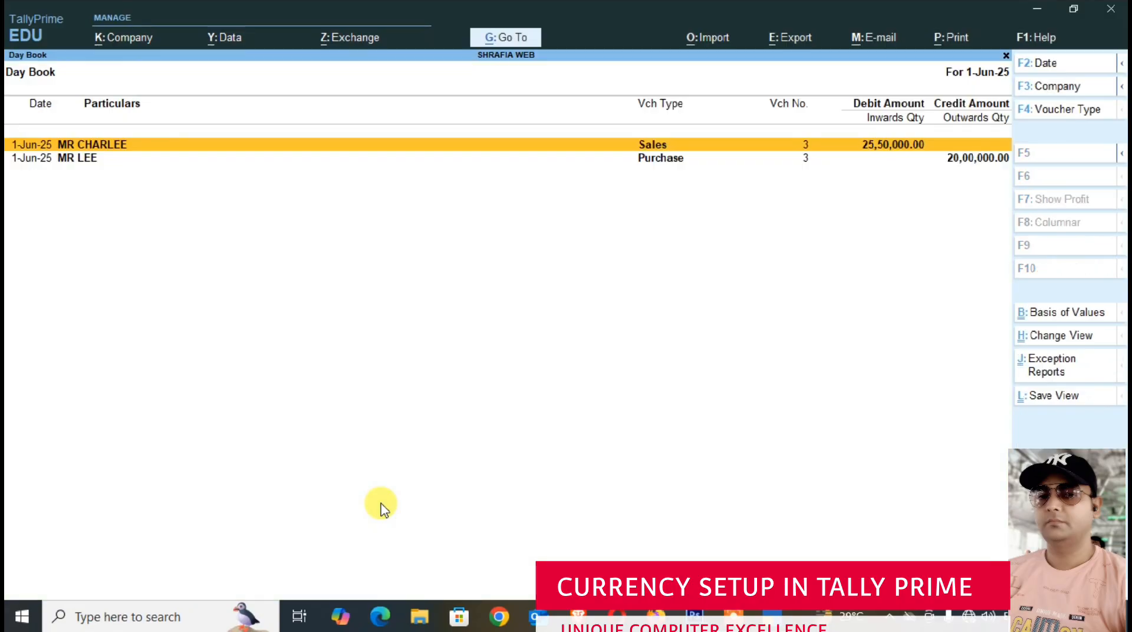
- Open the 1-Jun-25 purchase voucher from the Day Book and bring up its print configuration
key("Down")
key("Return")
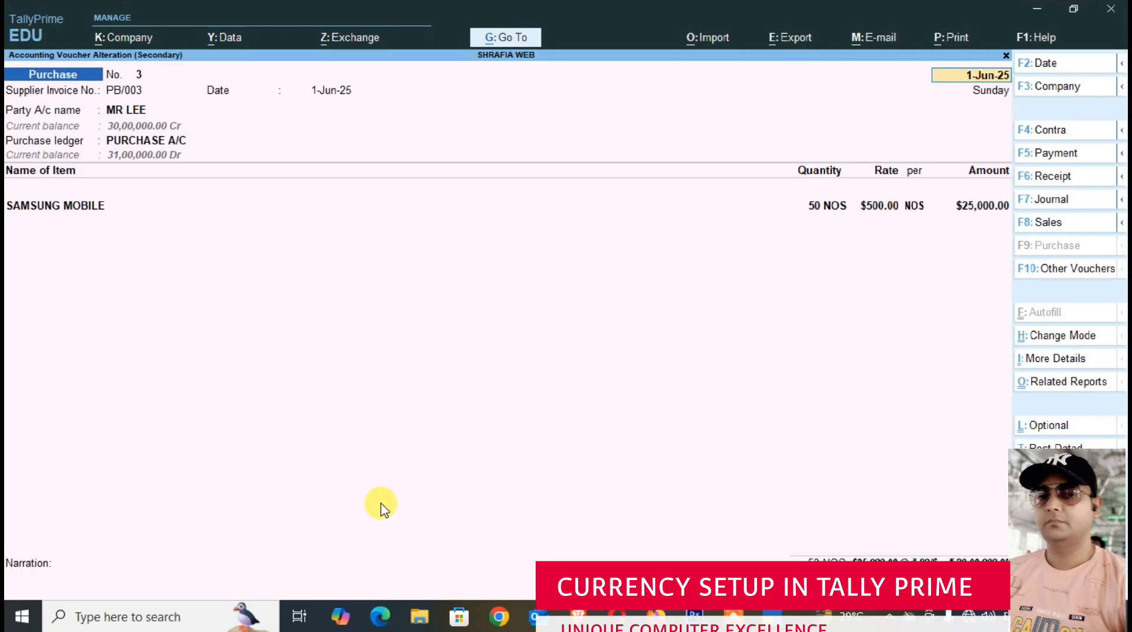
key("ctrl")
key("ctrl+p")
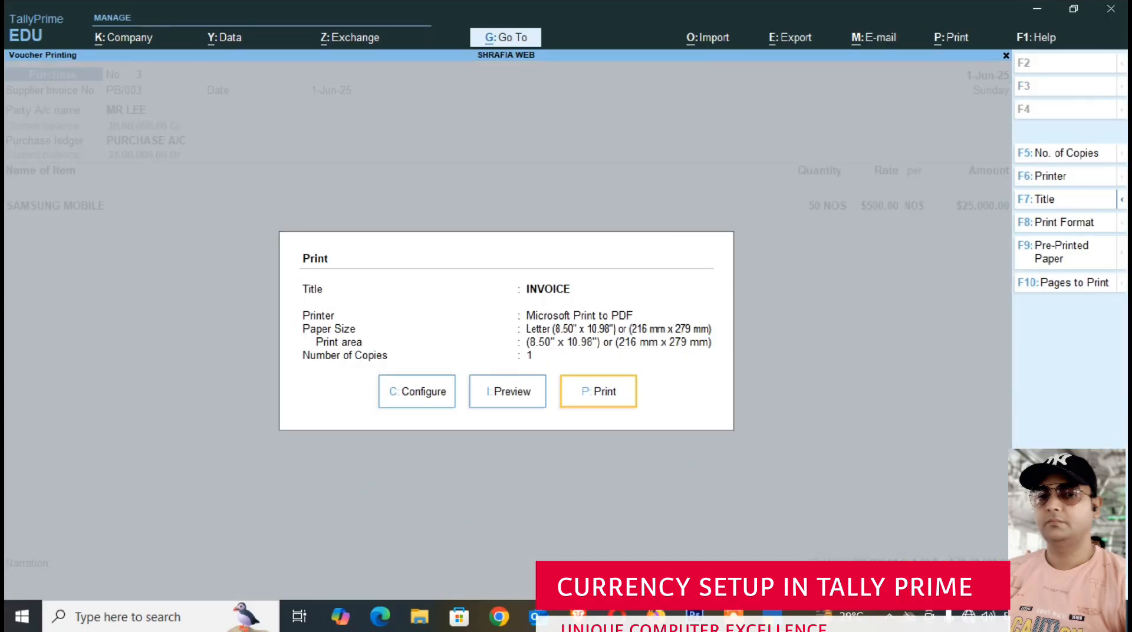
key("c")
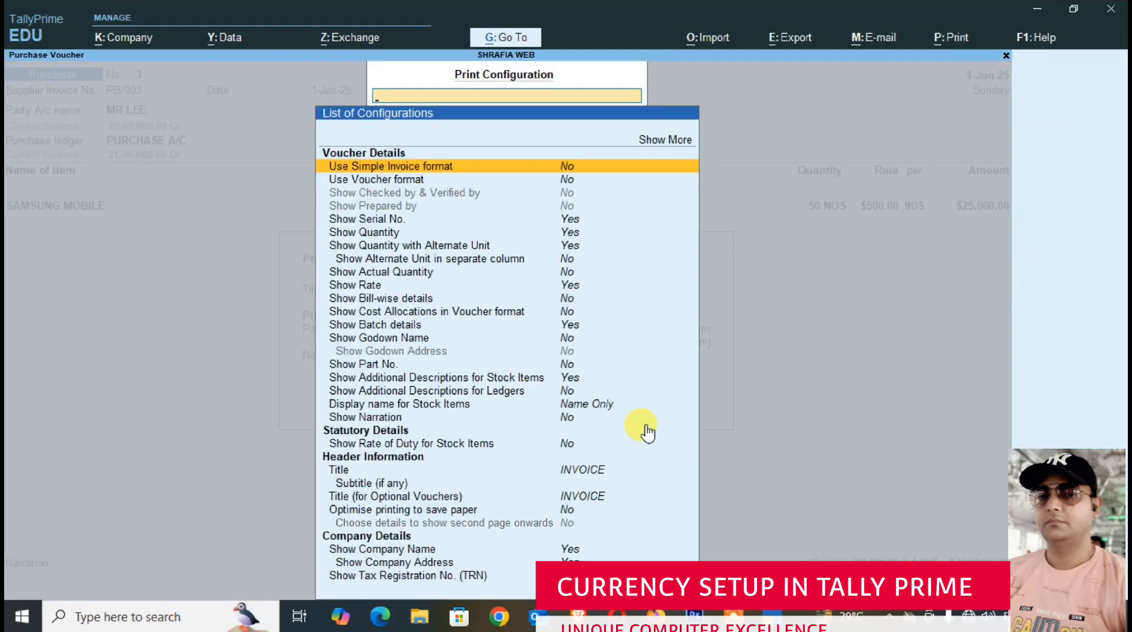
- Filter the purchase voucher's print configuration options by SHOW
type("SHOW")
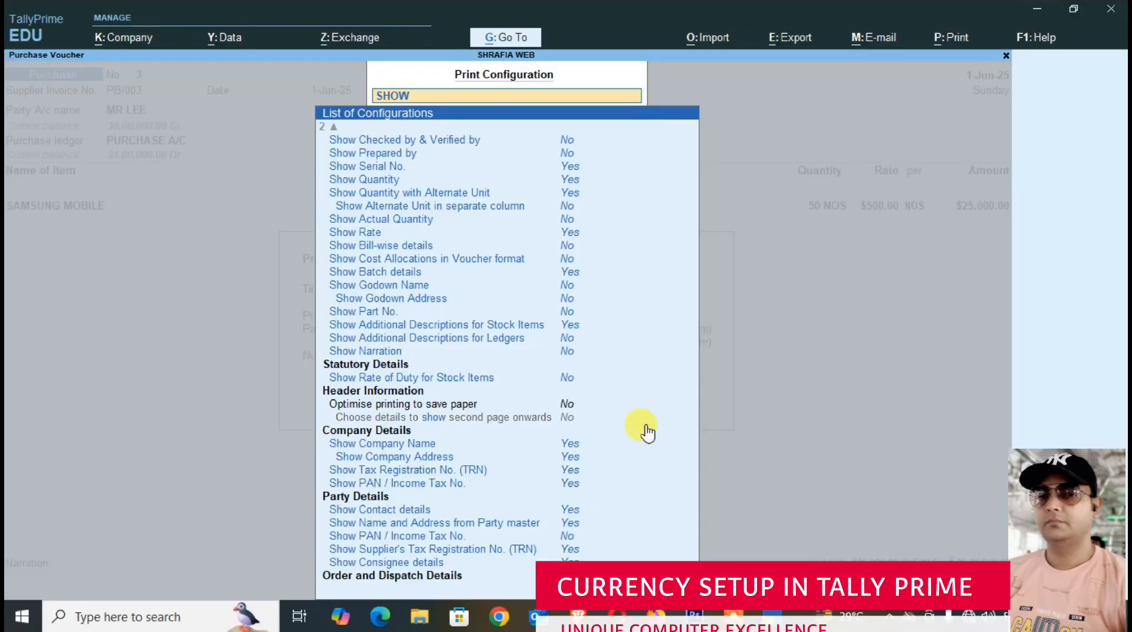
type("O")
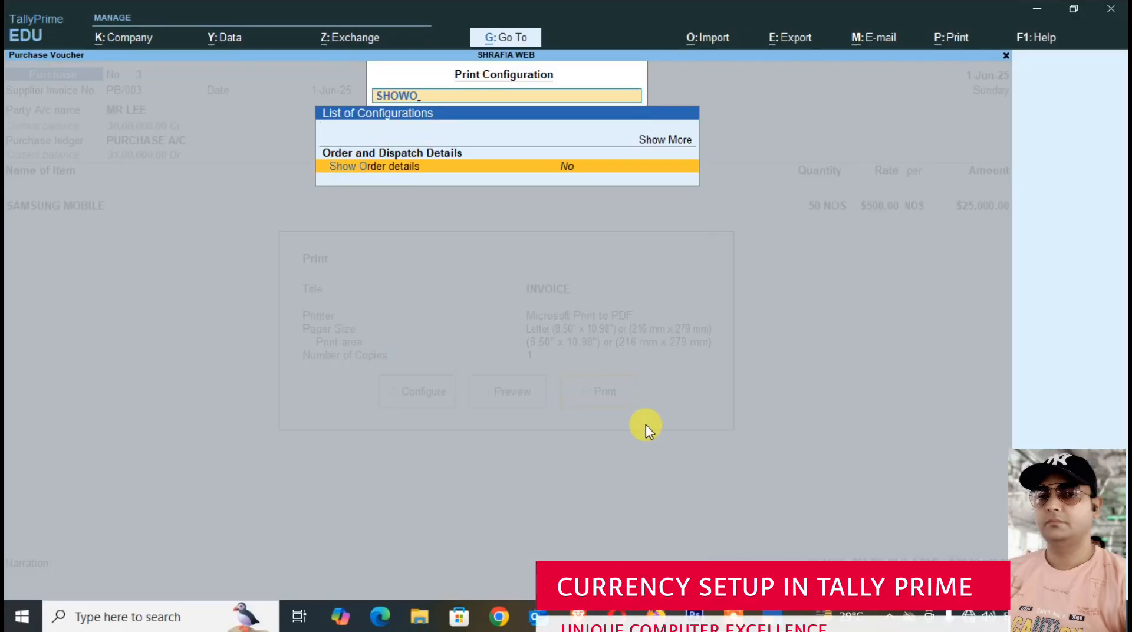
key("BackSpace")
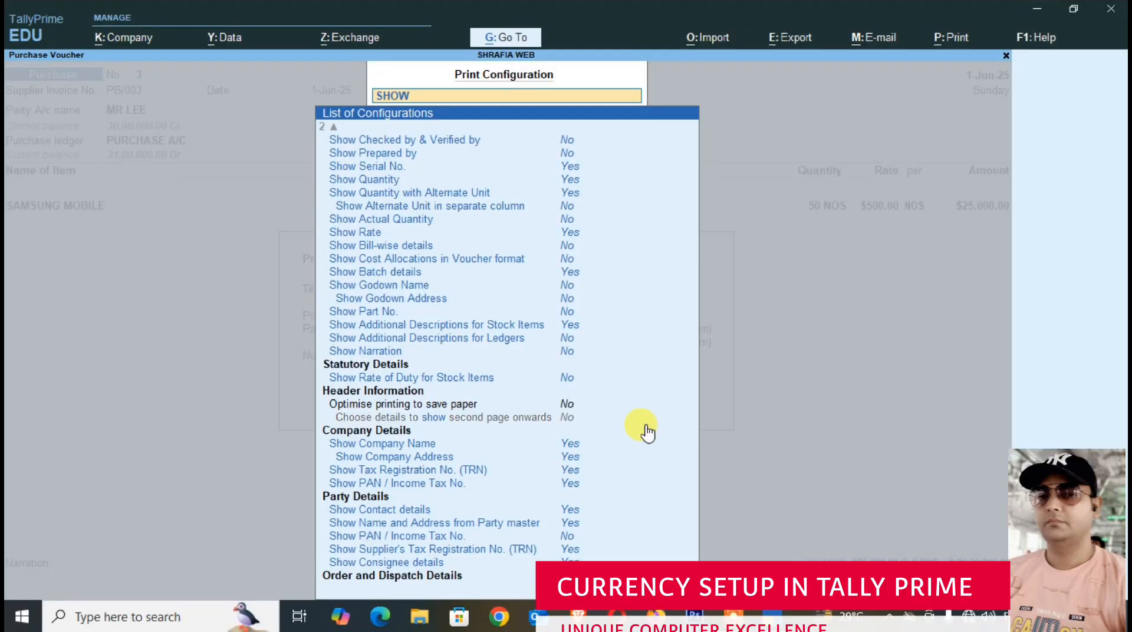
type("OR")
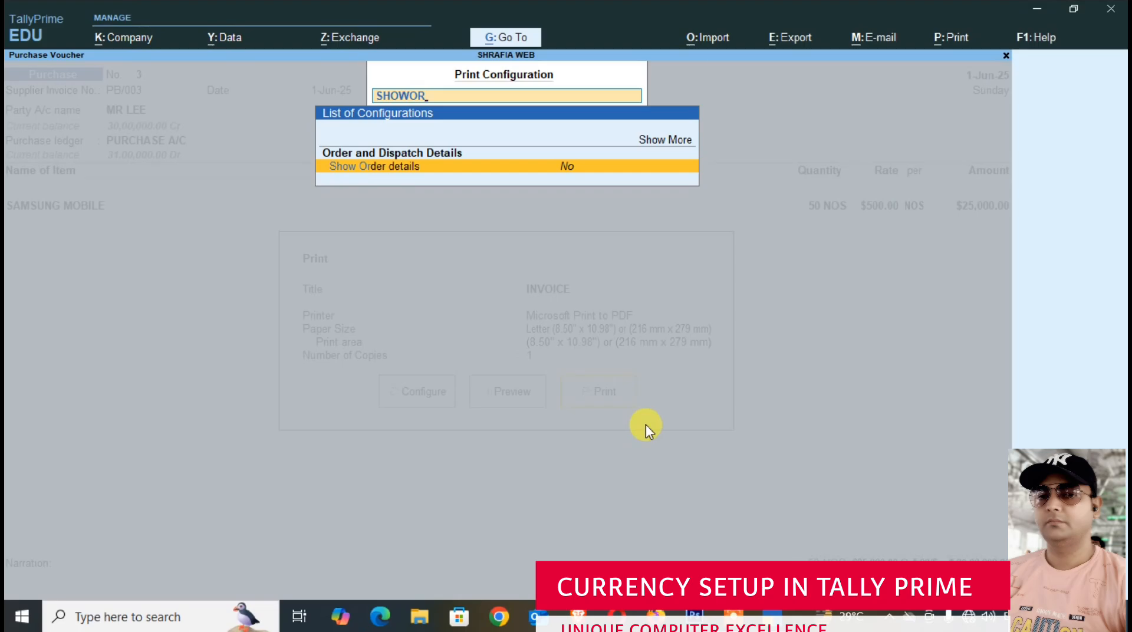
key("BackSpace")
key("BackSpace")
- Ensure Show Base & Foreign Currencies for Total is set to Yes in the purchase voucher's footer information and close the print configuration
key("Down")
key("Down")
key("Down")
key("Down")
key("Down")
key("Down")
key("Down")
key("Down")
key("Down")
key("Down")
key("Down")
key("Down")
key("Down")
key("Down")
key("Down")
key("Down")
key("Down")
key("Down")
key("Down")
key("Down")
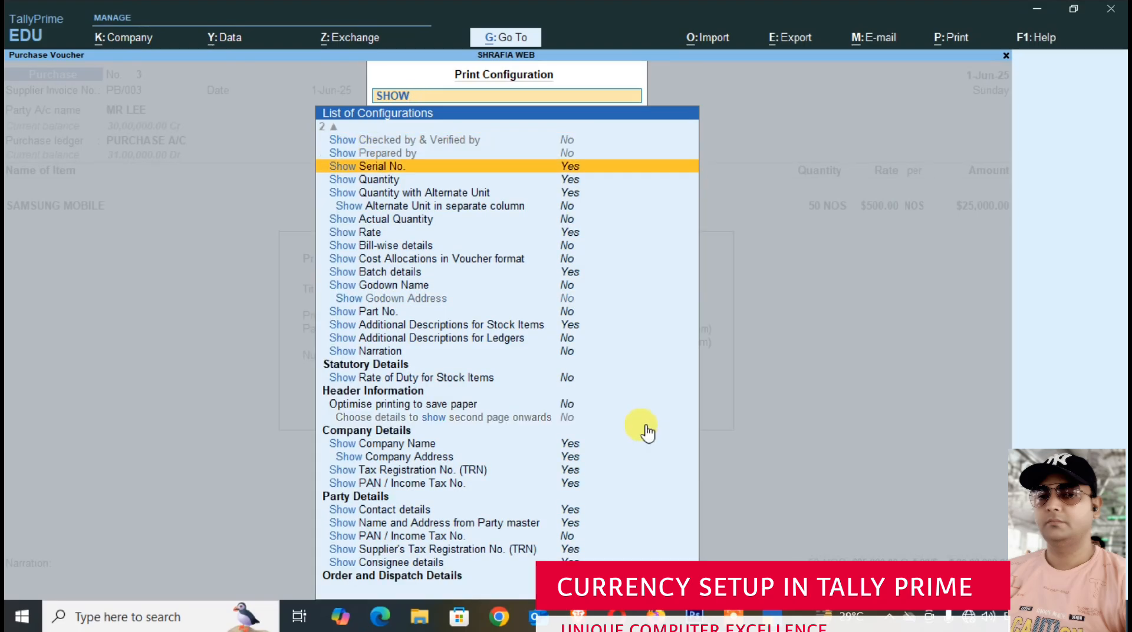
key("Down")
key("Down")
key("Down")
key("Down")
key("Down")
key("Down")
key("Down")
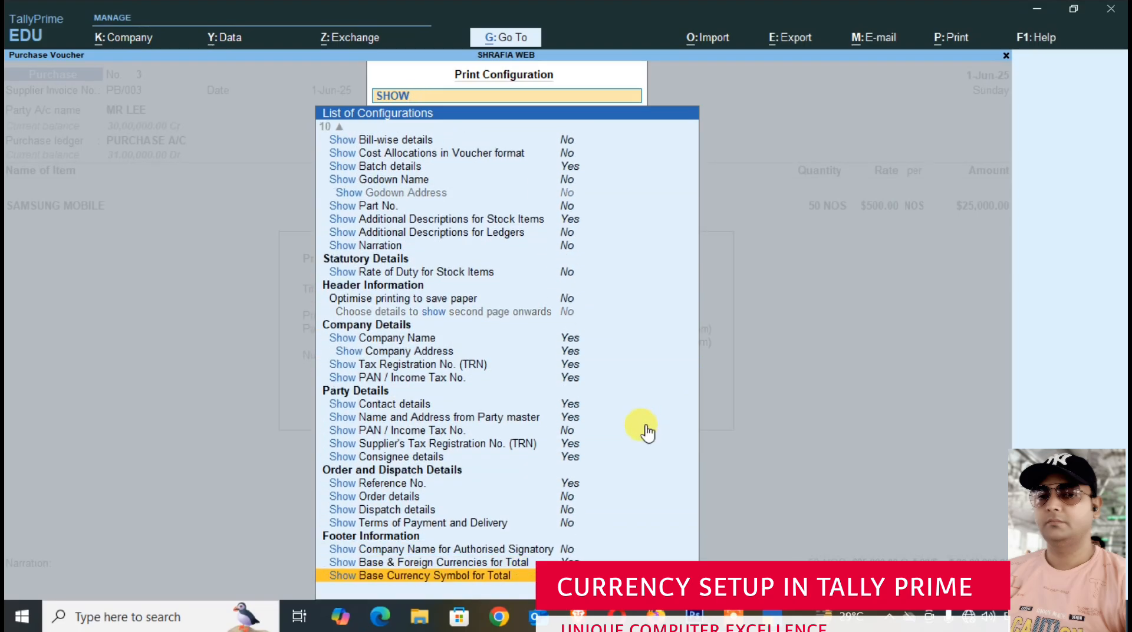
key("Up")
key("Up")
key("Down")
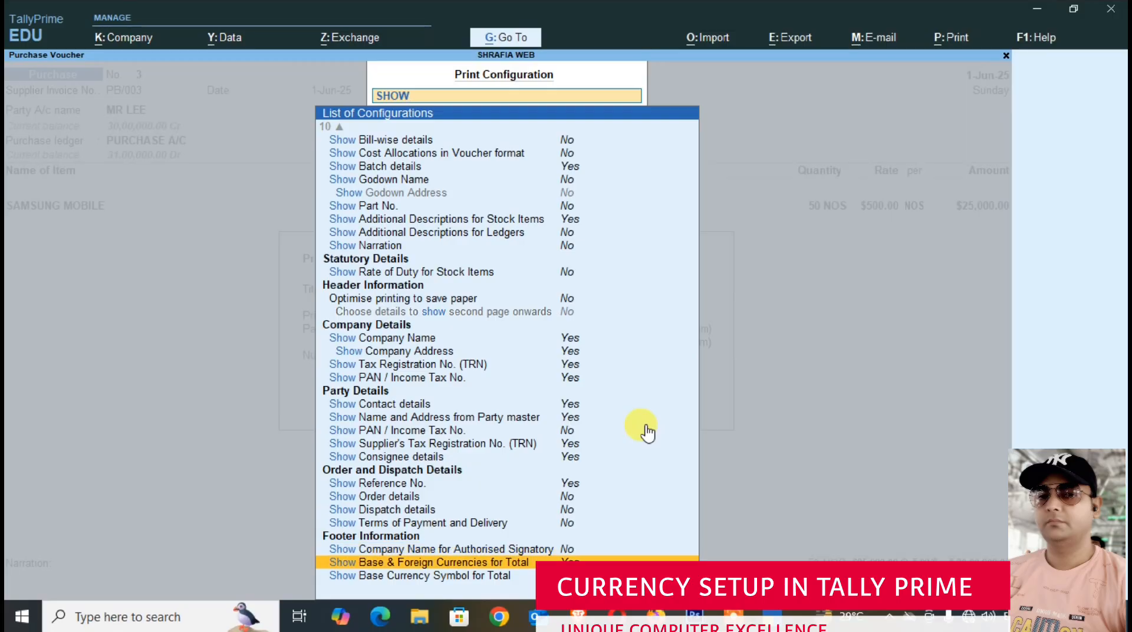
key("Up")
key("Up")
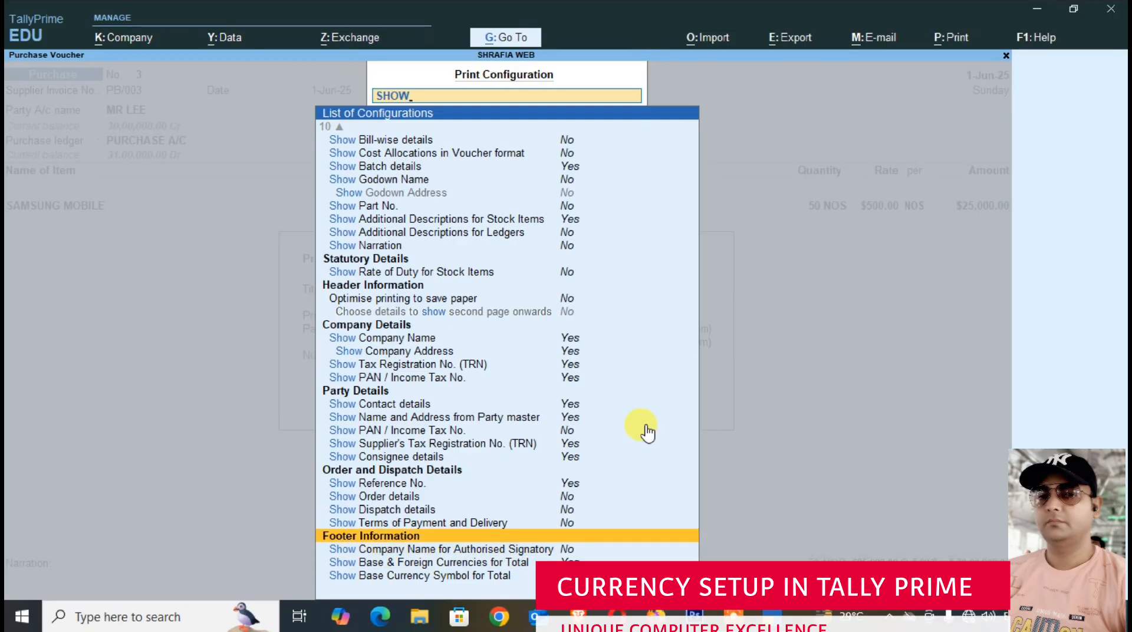
key("Down")
key("Down")
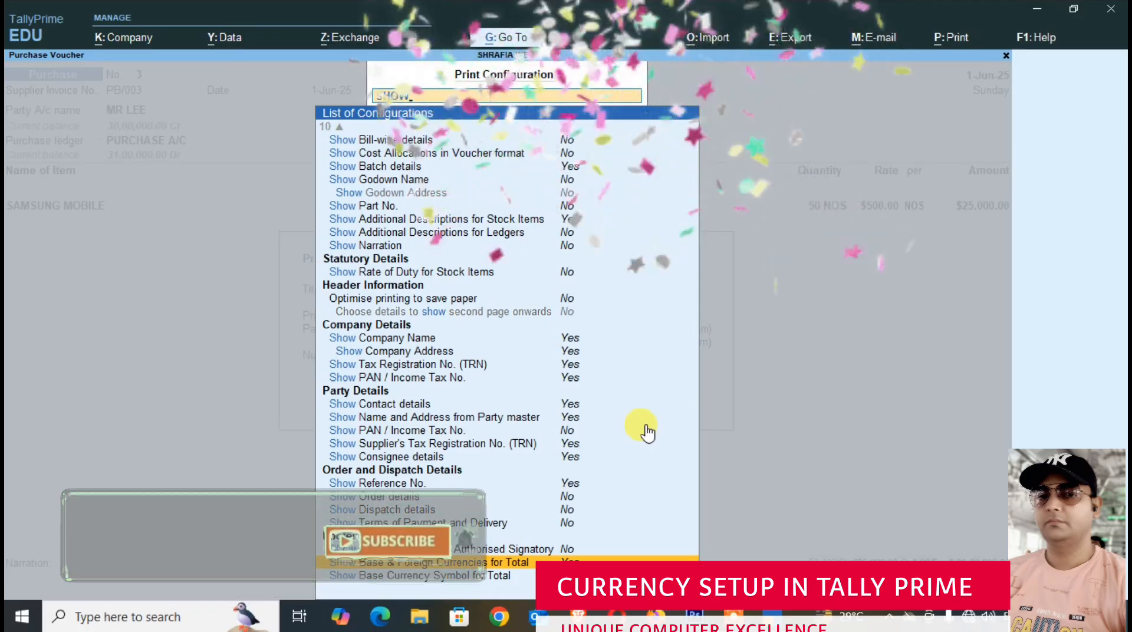
key("Return")
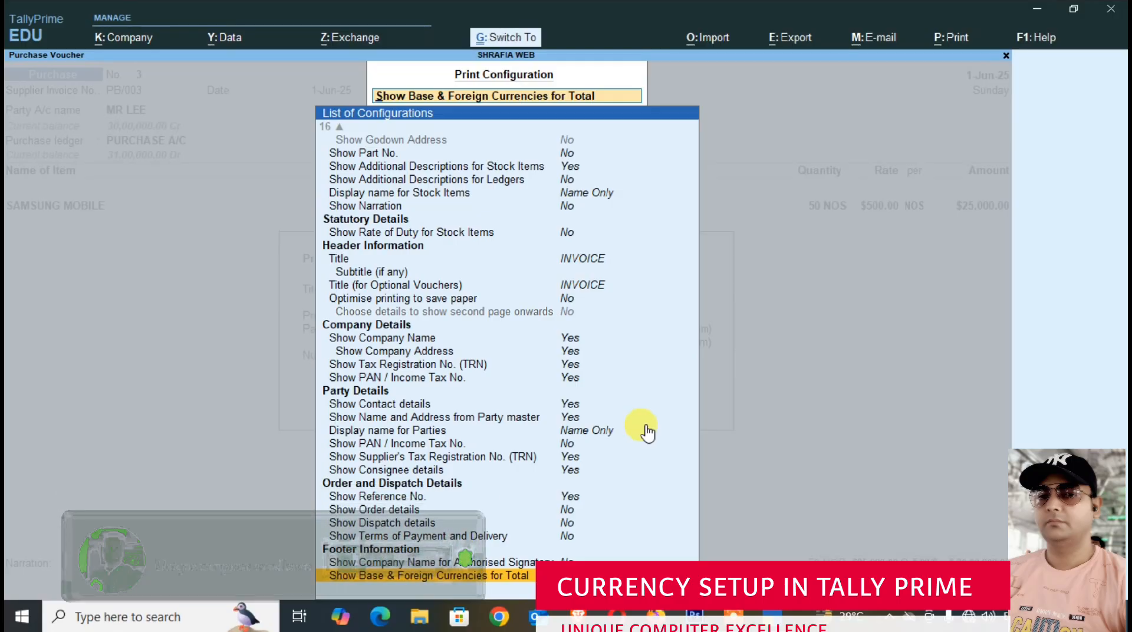
key("Escape")
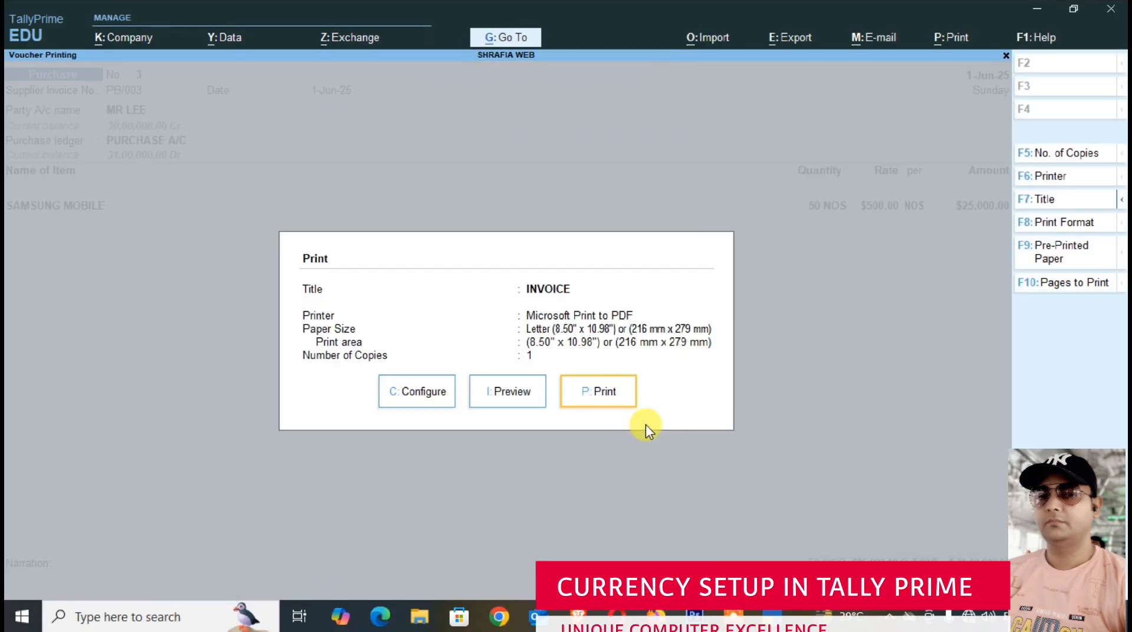
- Preview the purchase invoice at enlarged size and examine its total in base and foreign currency
left_click(522, 392)
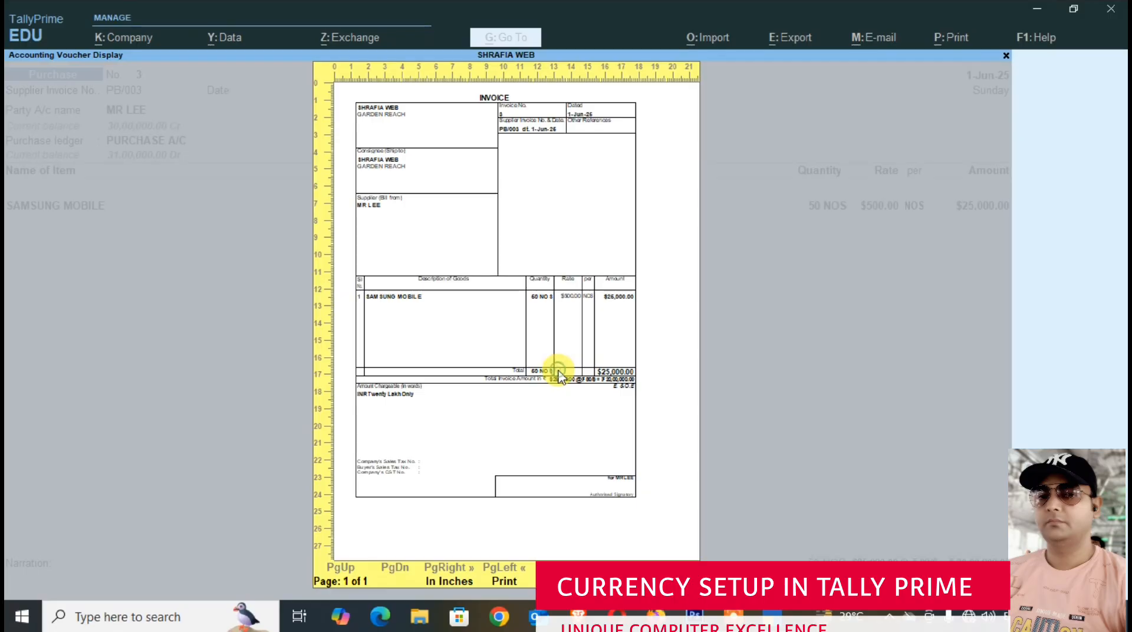
left_click(666, 559)
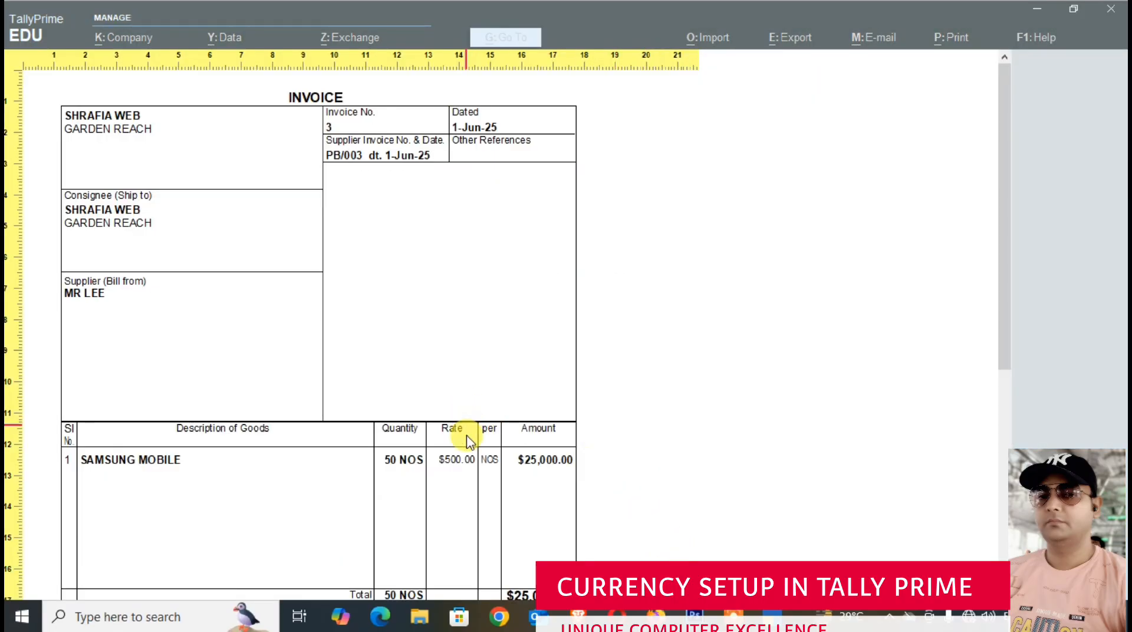
scroll(462, 438, "down", 1)
scroll(519, 519, "up", 2)
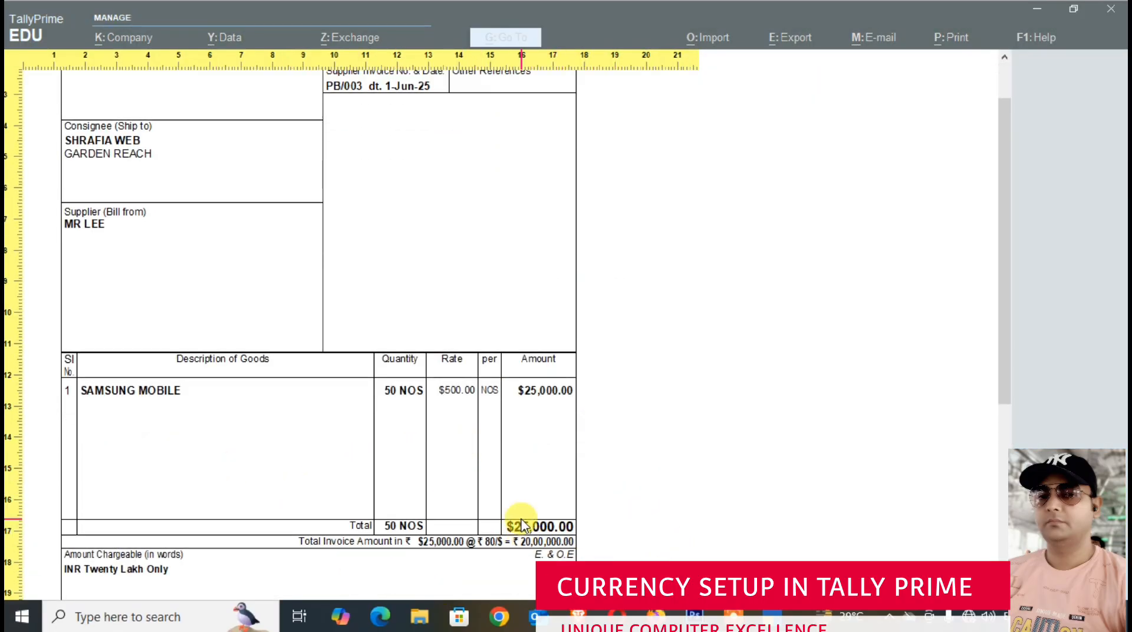
- Close the purchase invoice preview, print dialog, voucher and Day Book to return to the Gateway of Tally
key("Escape")
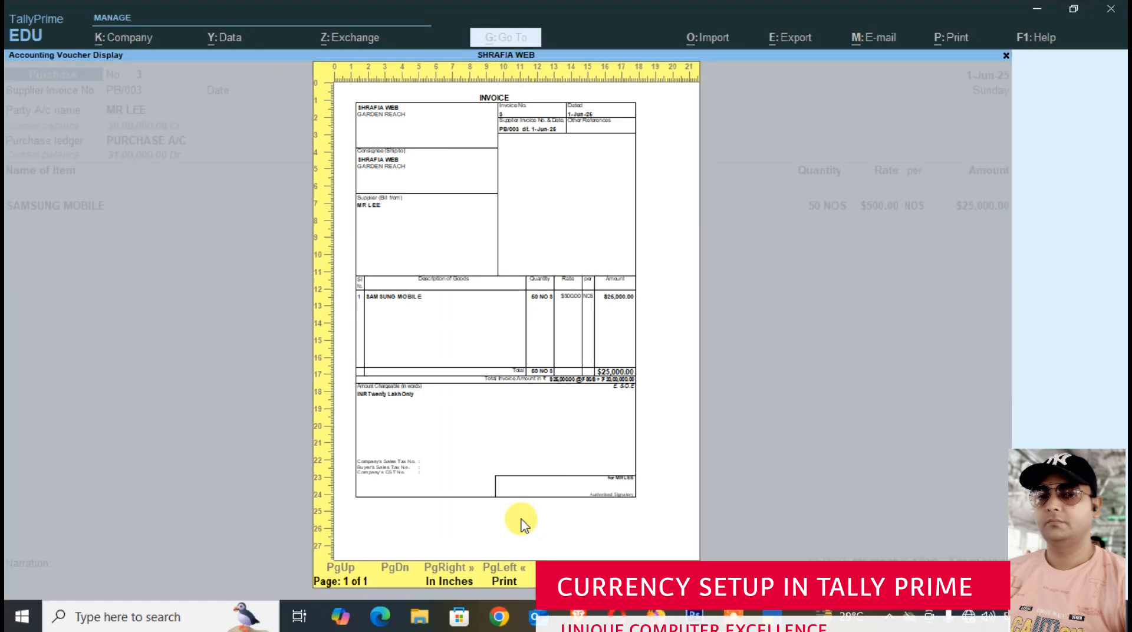
key("Escape")
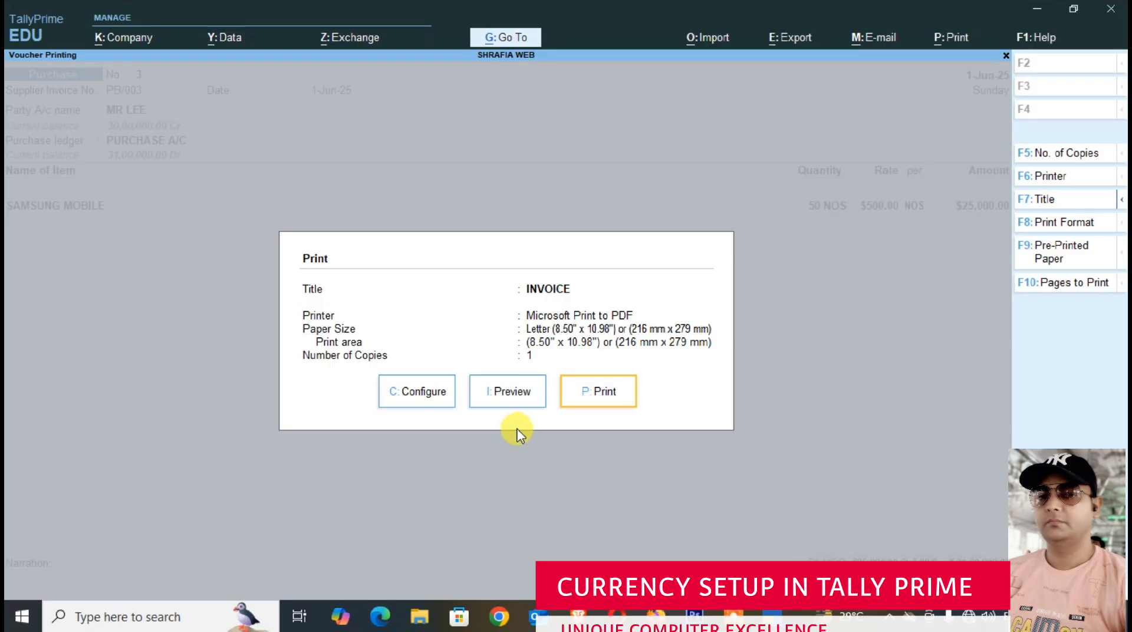
key("Escape")
key("Escape")
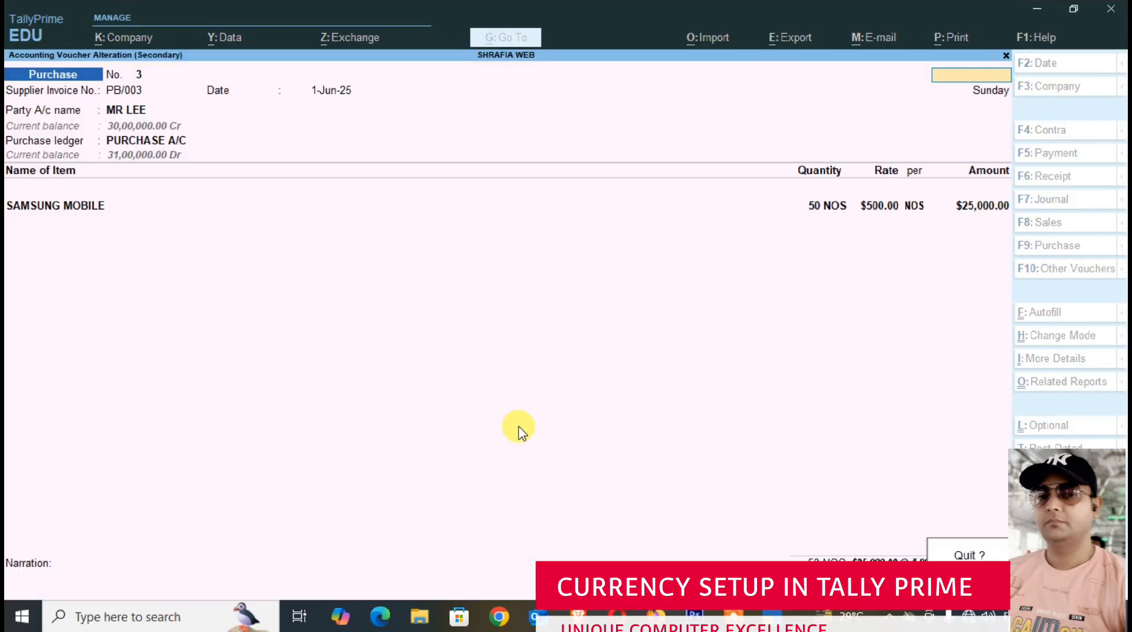
key("Return")
key("Escape")
key("Escape")
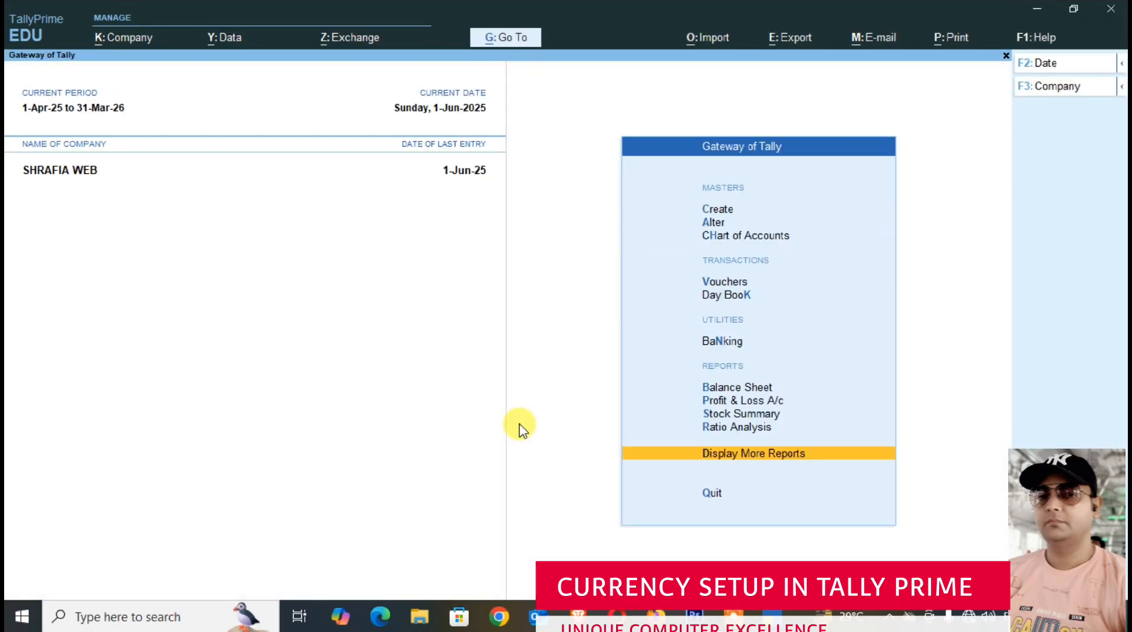